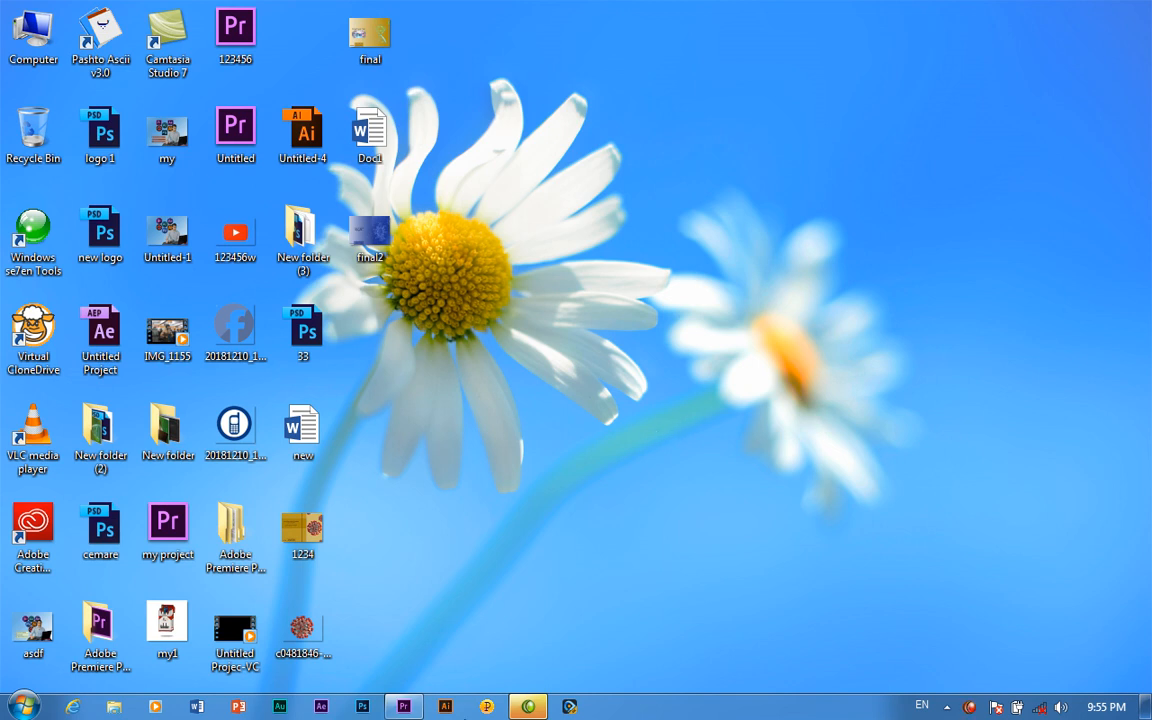
Step: Switch to Premiere Pro, import MVI_0022 from New folder on the Desktop, and create a sequence from the clip
click(403, 706)
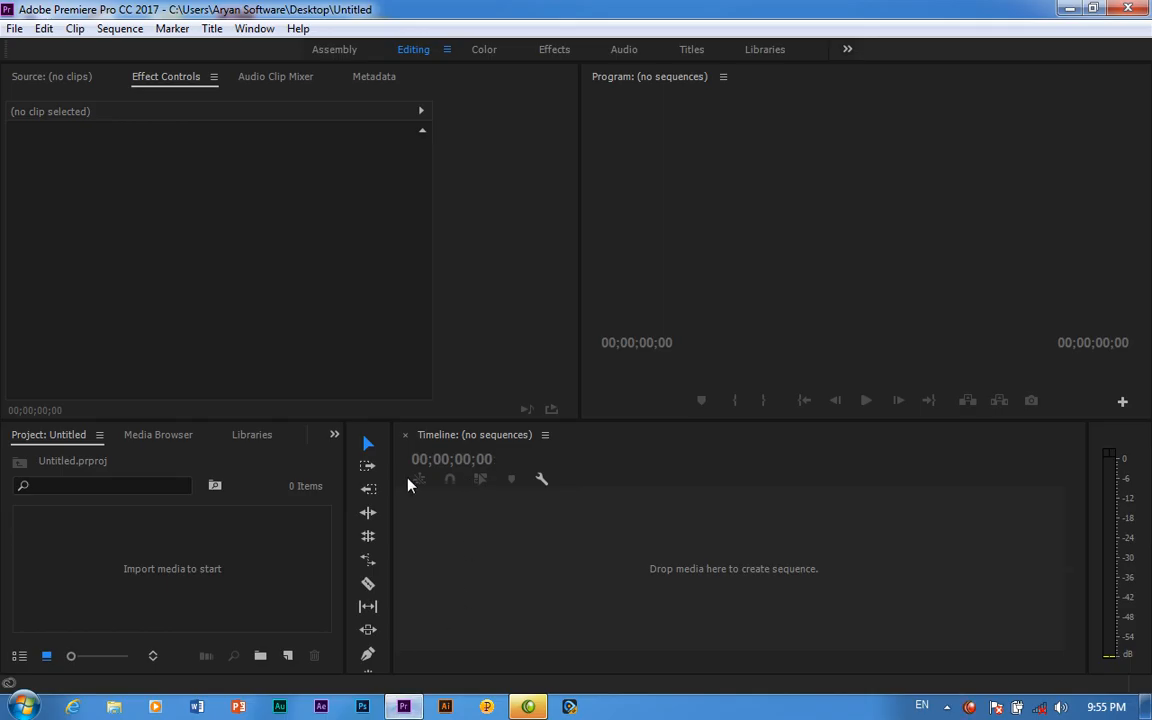
click(284, 557)
double_click(284, 557)
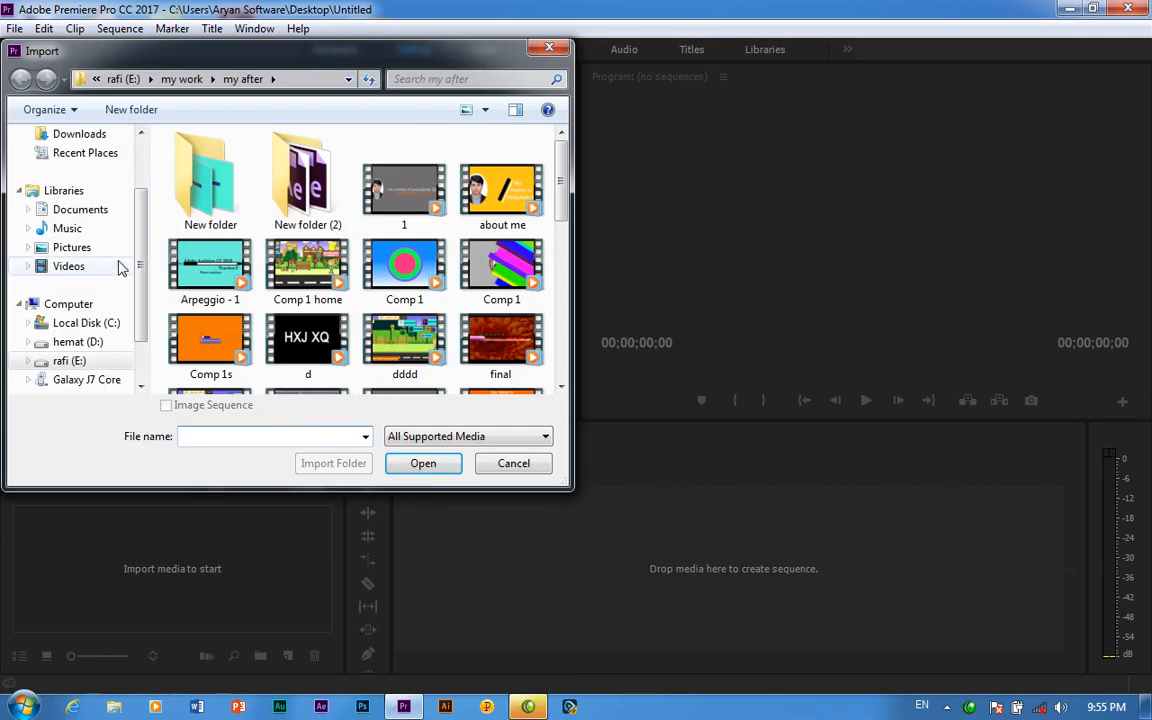
scroll(118, 272, up, 2)
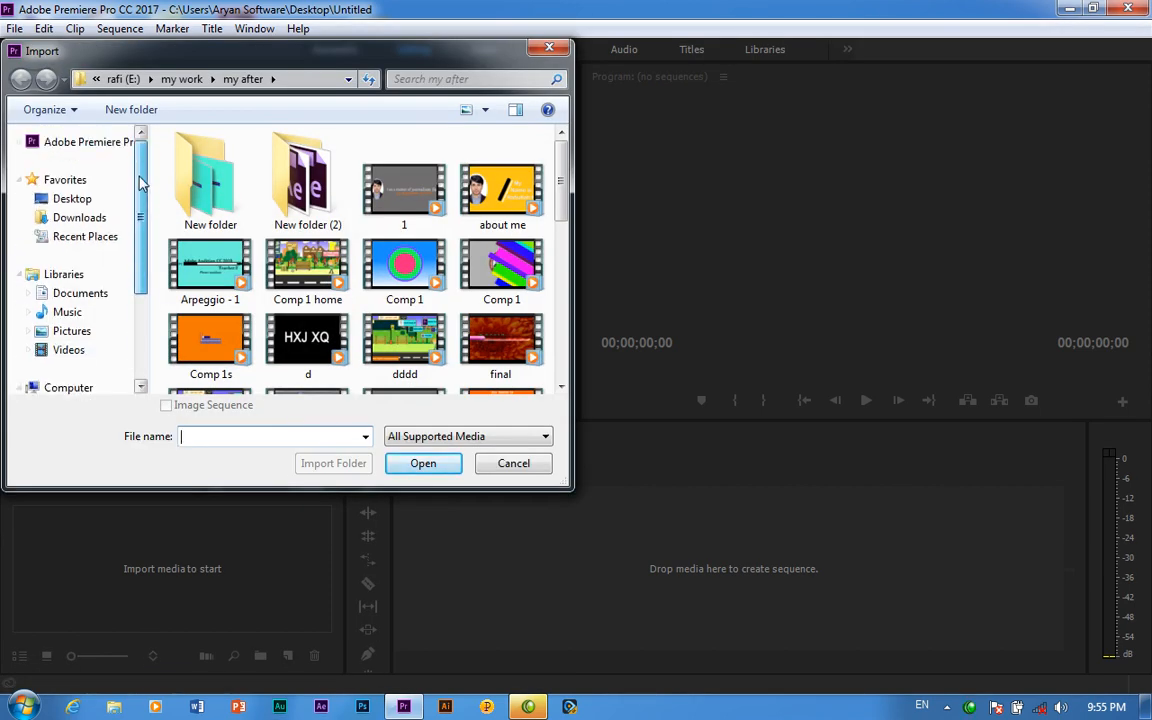
click(84, 203)
drag(562, 165, 562, 201)
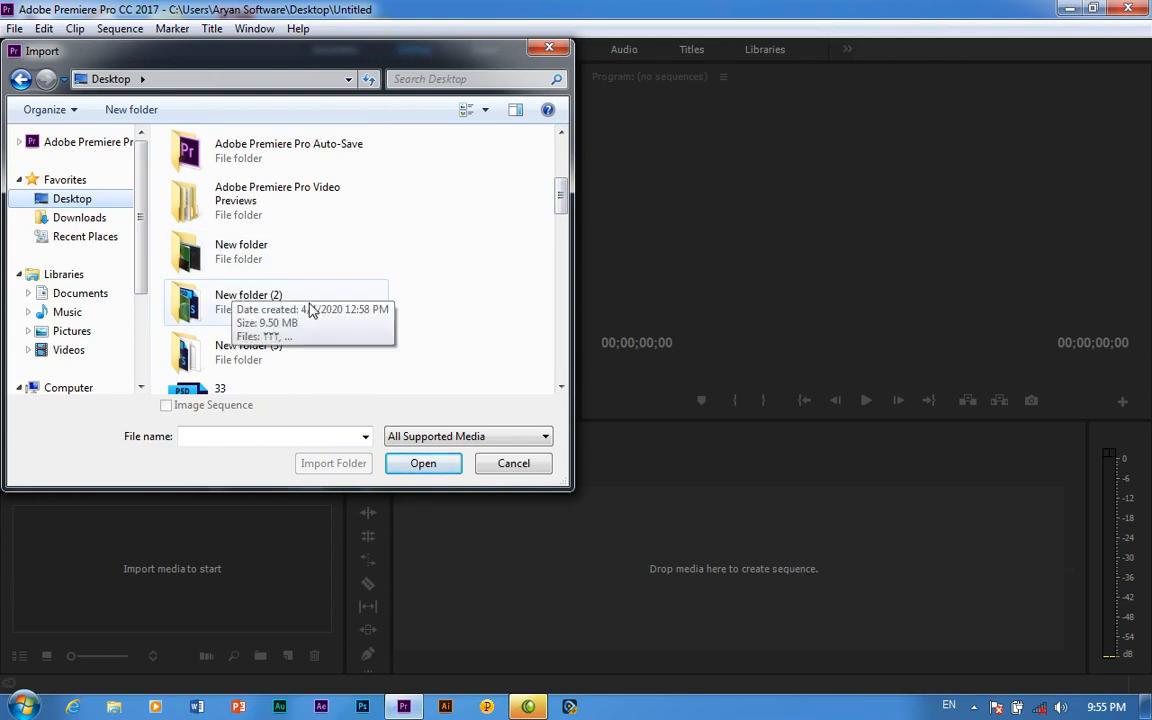
double_click(250, 257)
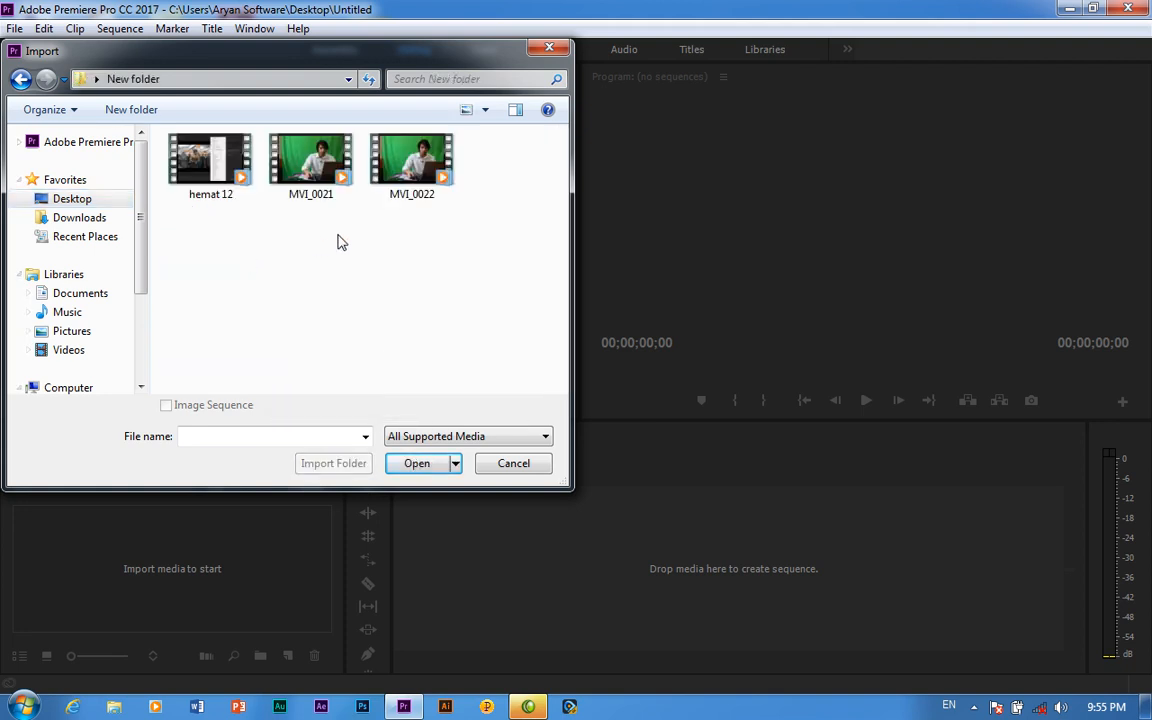
click(432, 155)
click(417, 463)
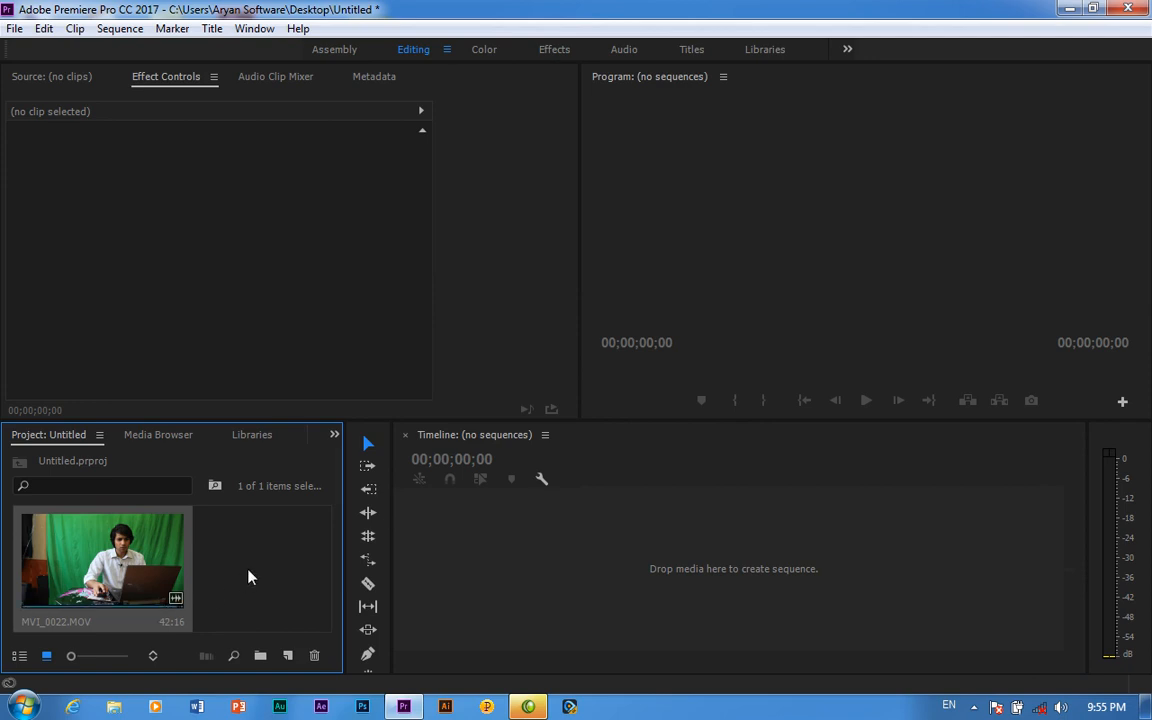
drag(286, 656, 286, 648)
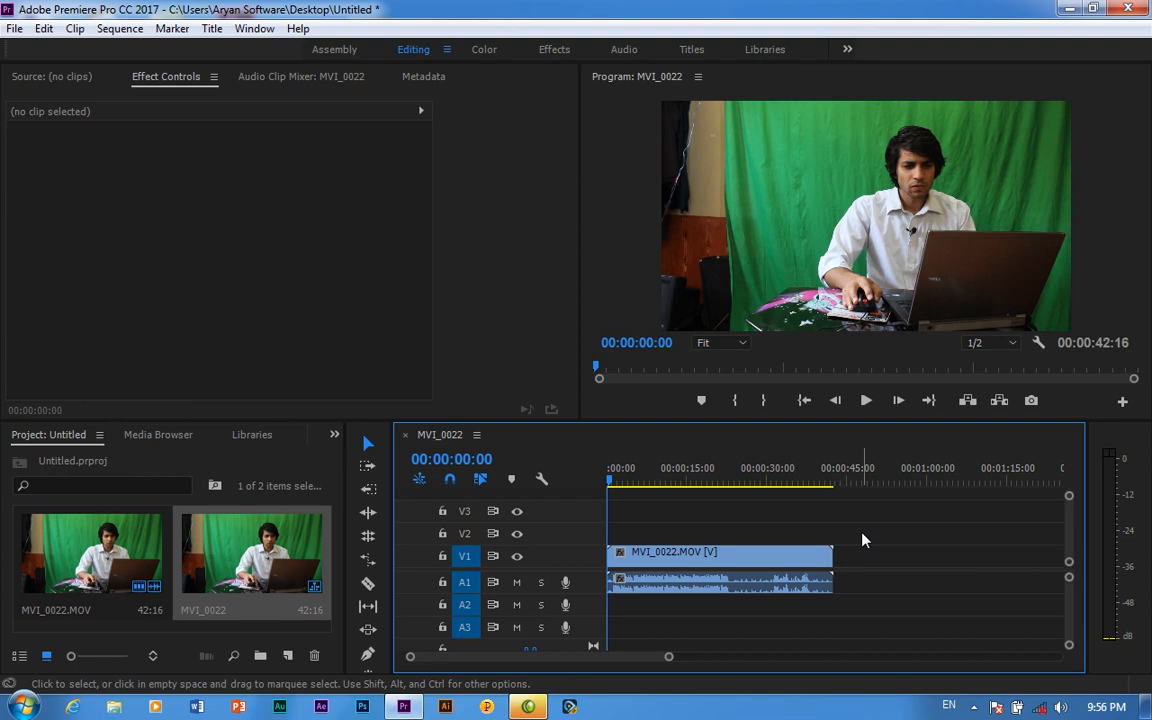
Step: Split the MVI_0022.MOV clip in the timeline at about 23 seconds and delete the part after the cut
click(368, 583)
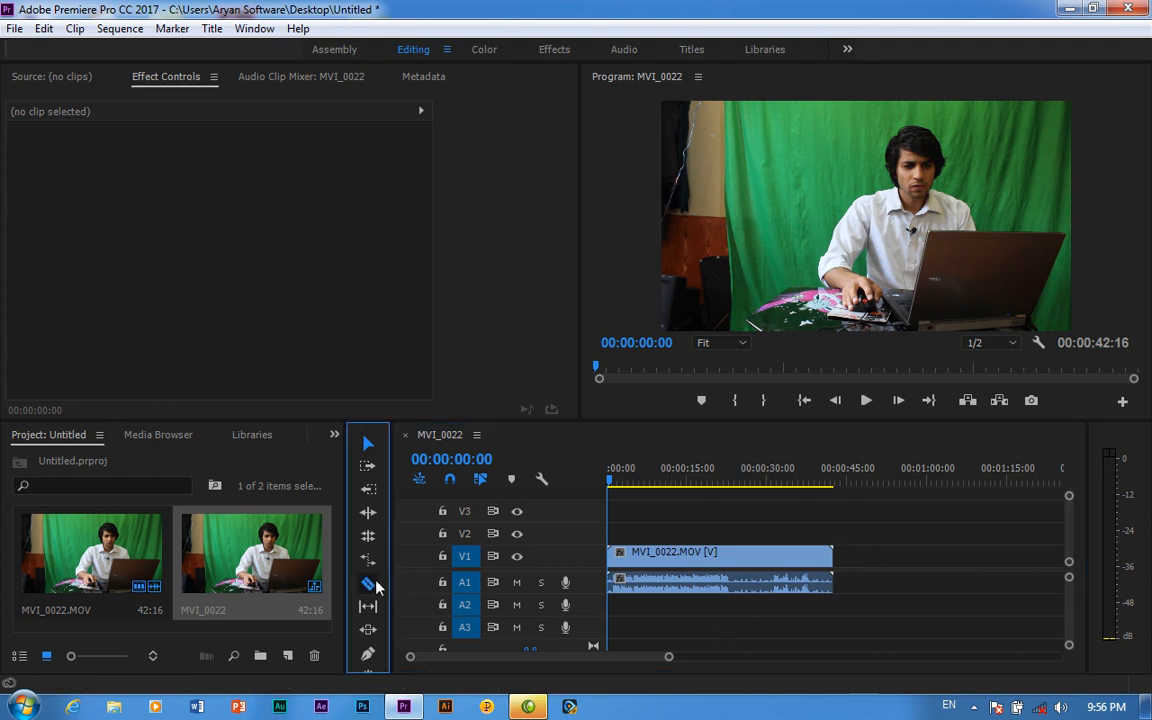
click(731, 580)
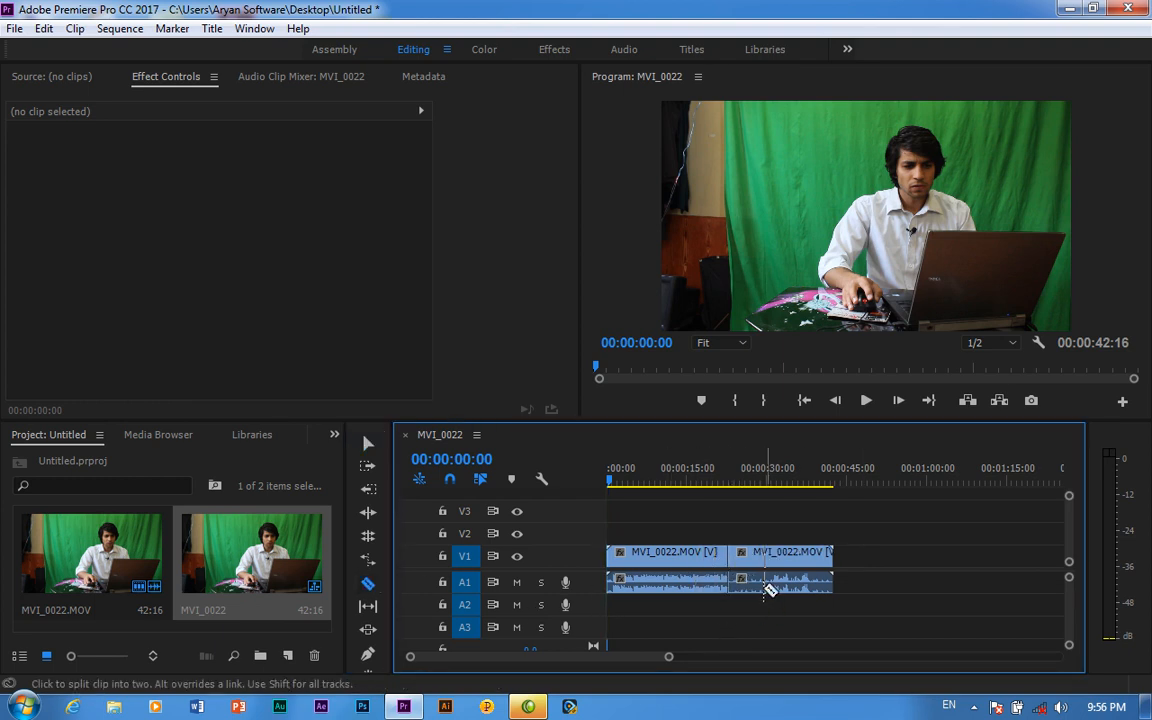
key(v)
click(757, 567)
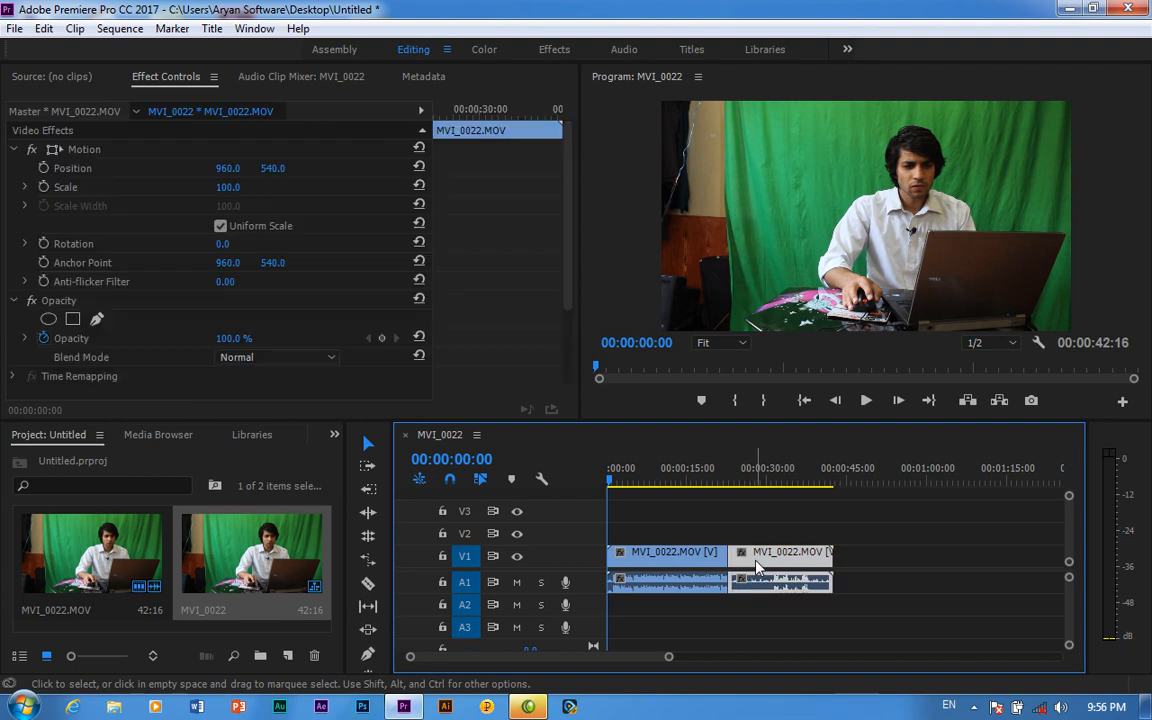
key(Delete)
Step: Move the playhead to 00:00:09:11 and mute the computer's sound
drag(614, 480, 658, 480)
click(1061, 707)
click(1054, 610)
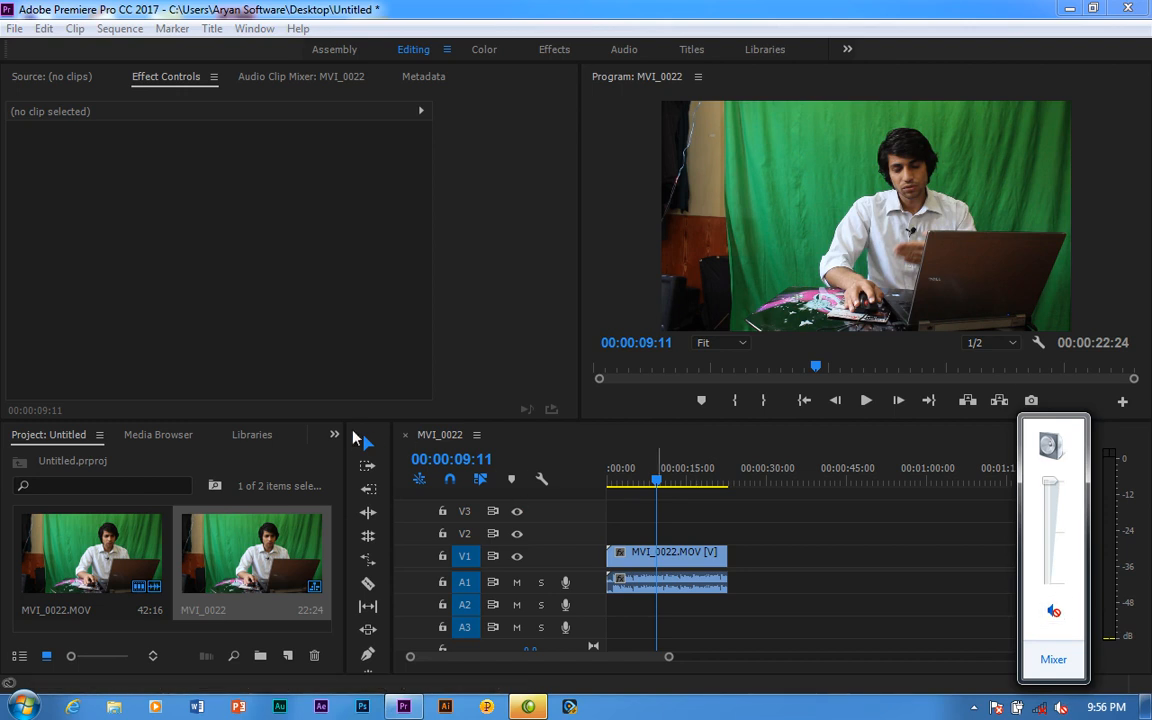
Step: Apply the Ultra Key effect from the Keying video effects to the MVI_0022.MOV clip on V1
click(337, 436)
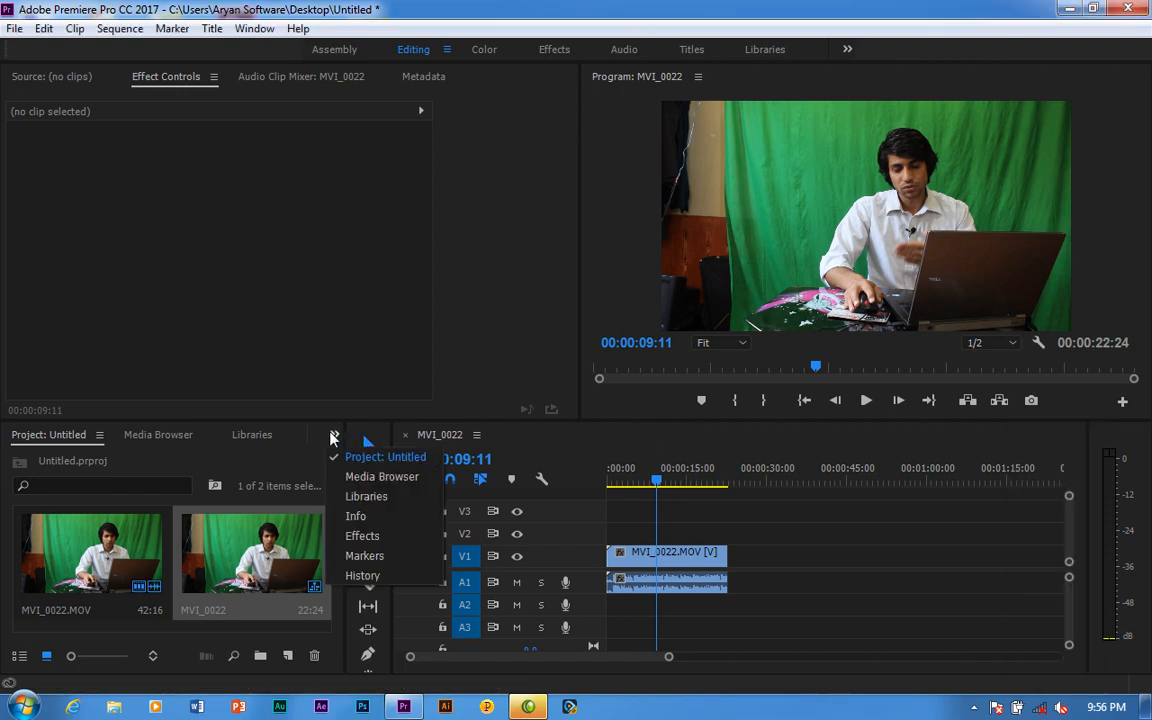
click(369, 534)
click(13, 555)
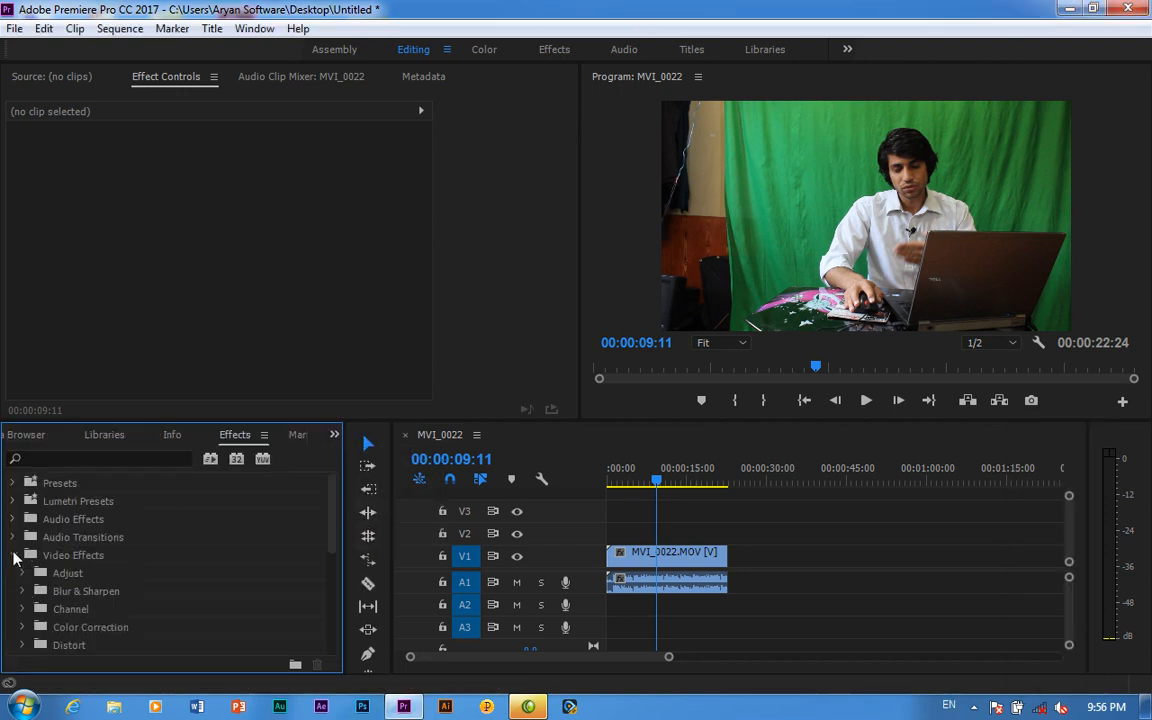
scroll(78, 592, down, 3)
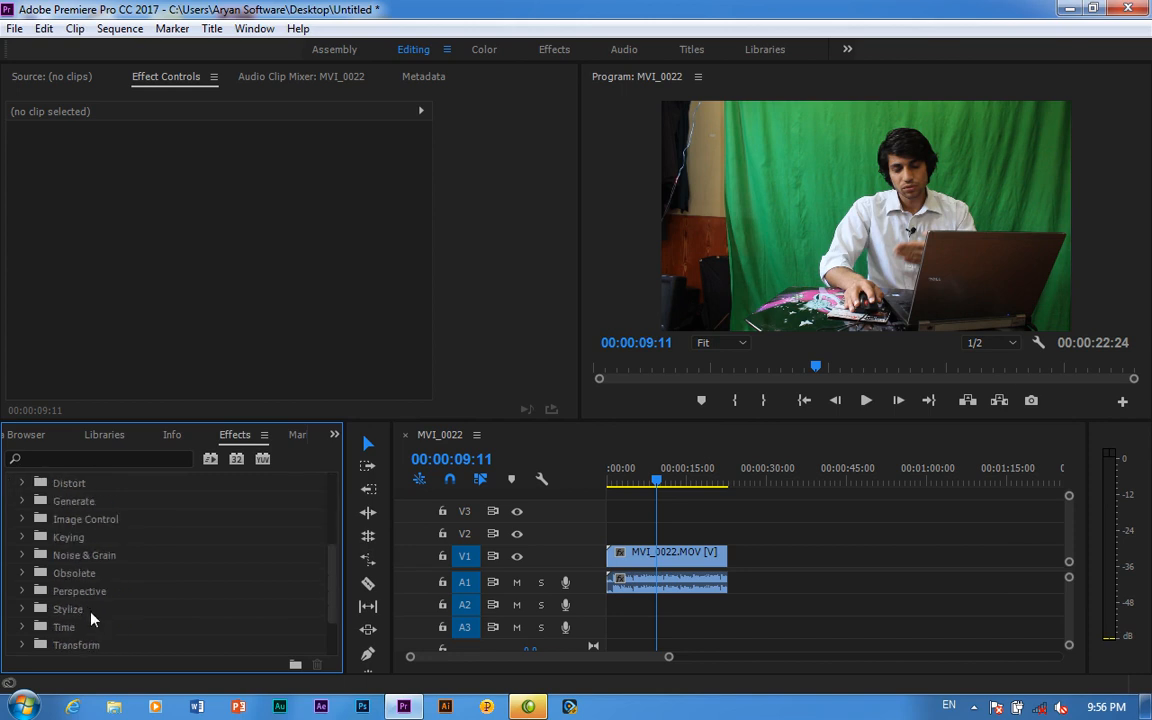
click(22, 538)
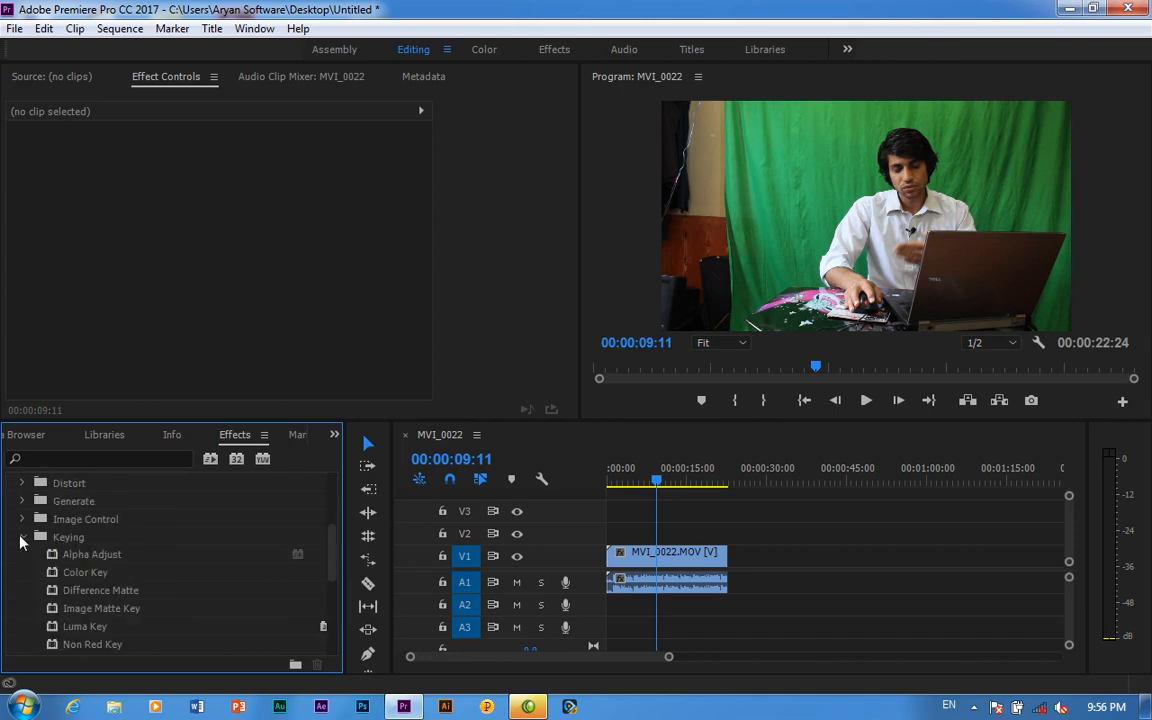
scroll(40, 560, down, 4)
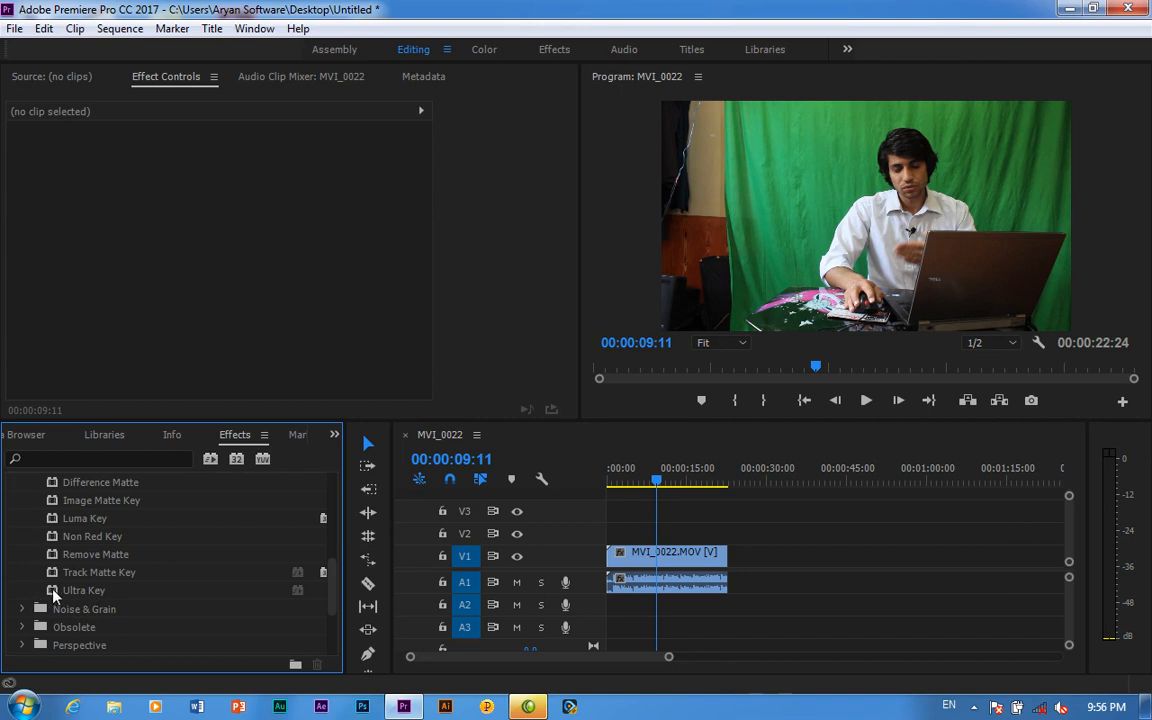
drag(76, 590, 630, 556)
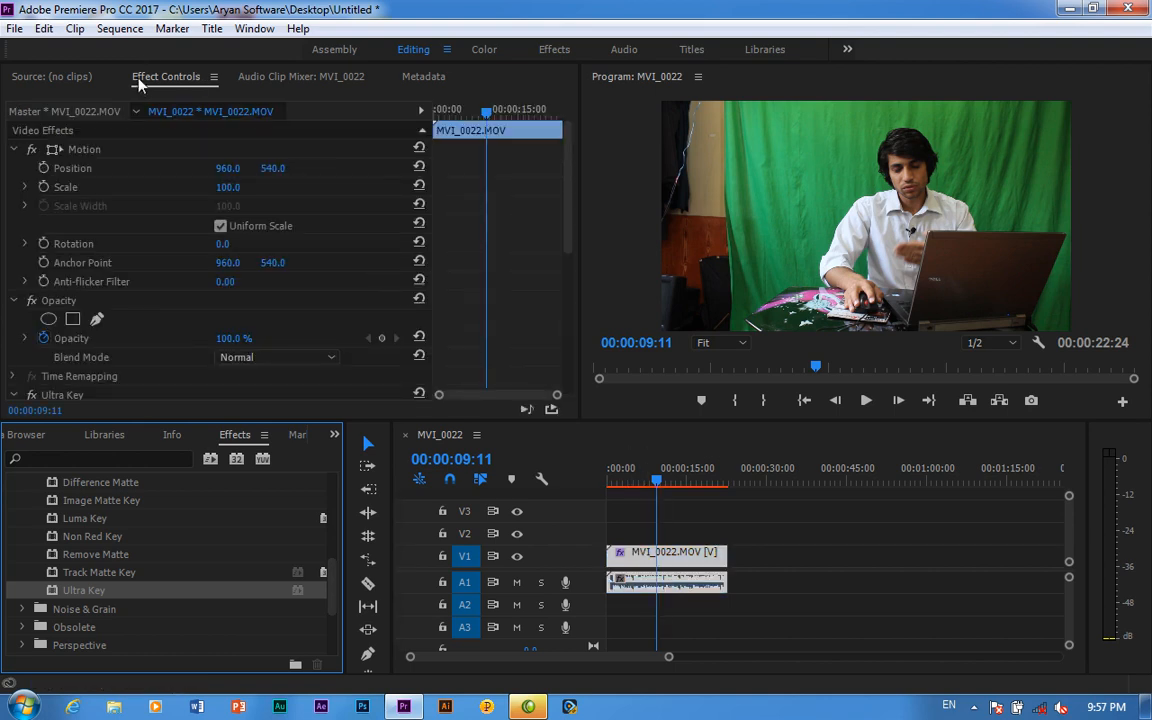
Step: Unlink the clip's audio from its video and delete the audio on A1
right_click(676, 566)
click(721, 319)
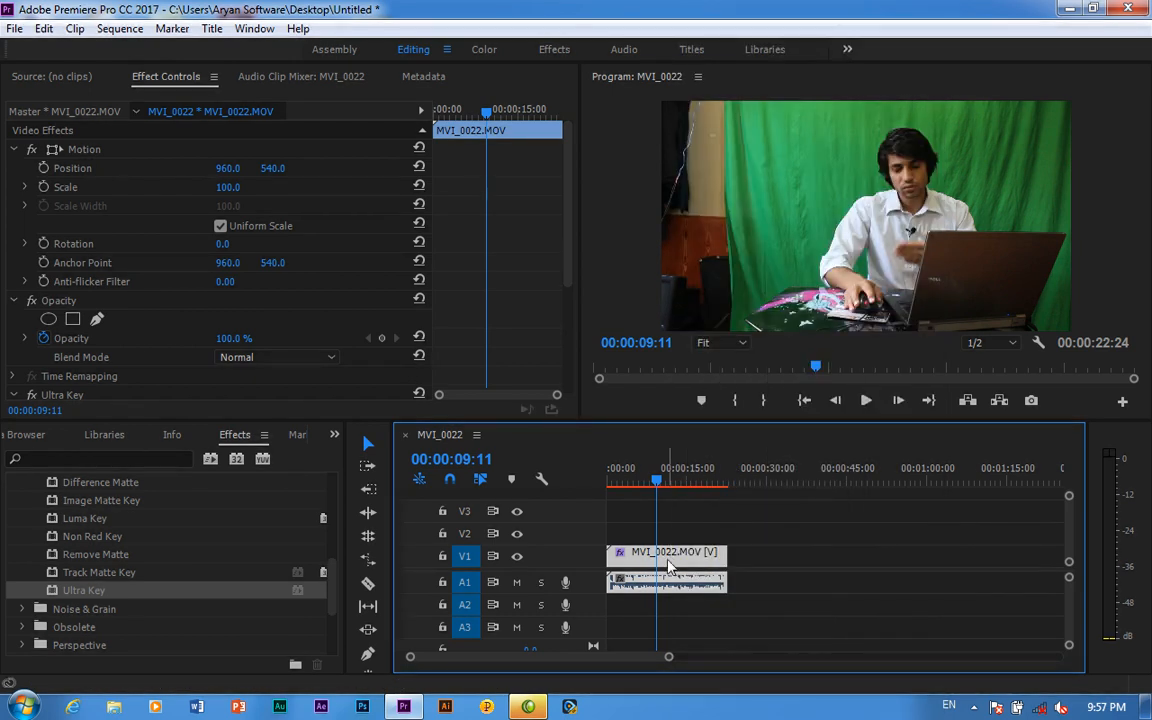
click(670, 585)
key(Delete)
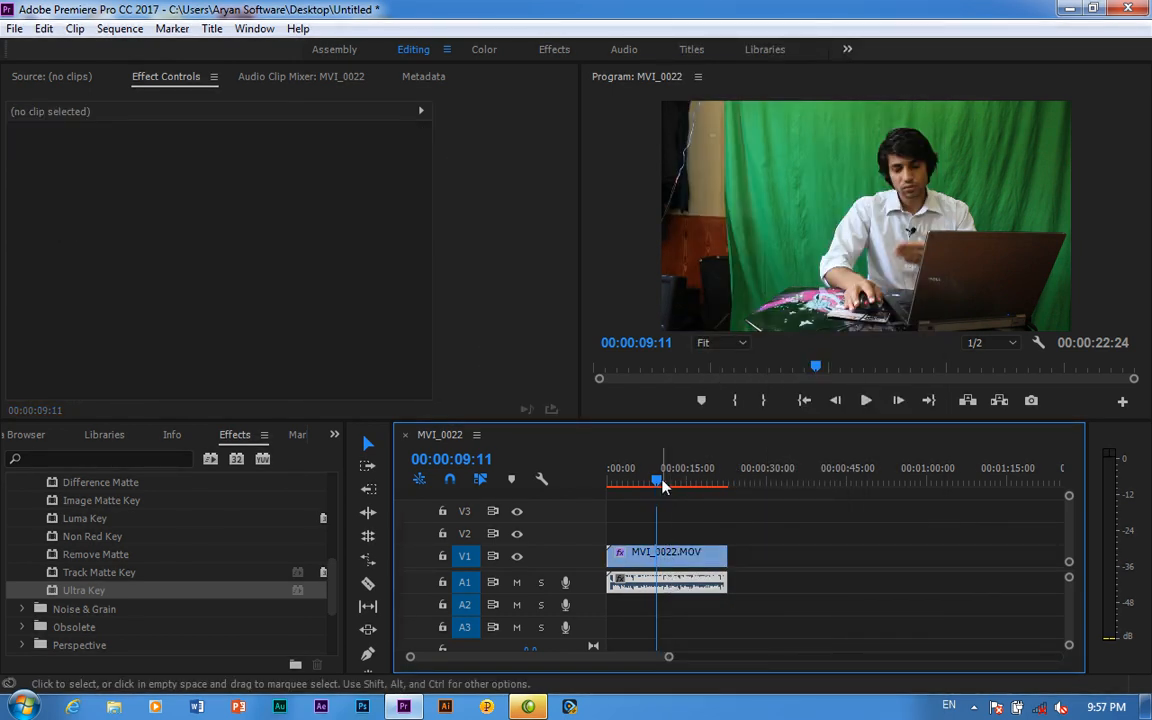
Step: Move the playhead to 00:00:06:10 and sample the green backdrop beside the man's head as the Ultra Key color
drag(658, 484, 641, 484)
click(665, 567)
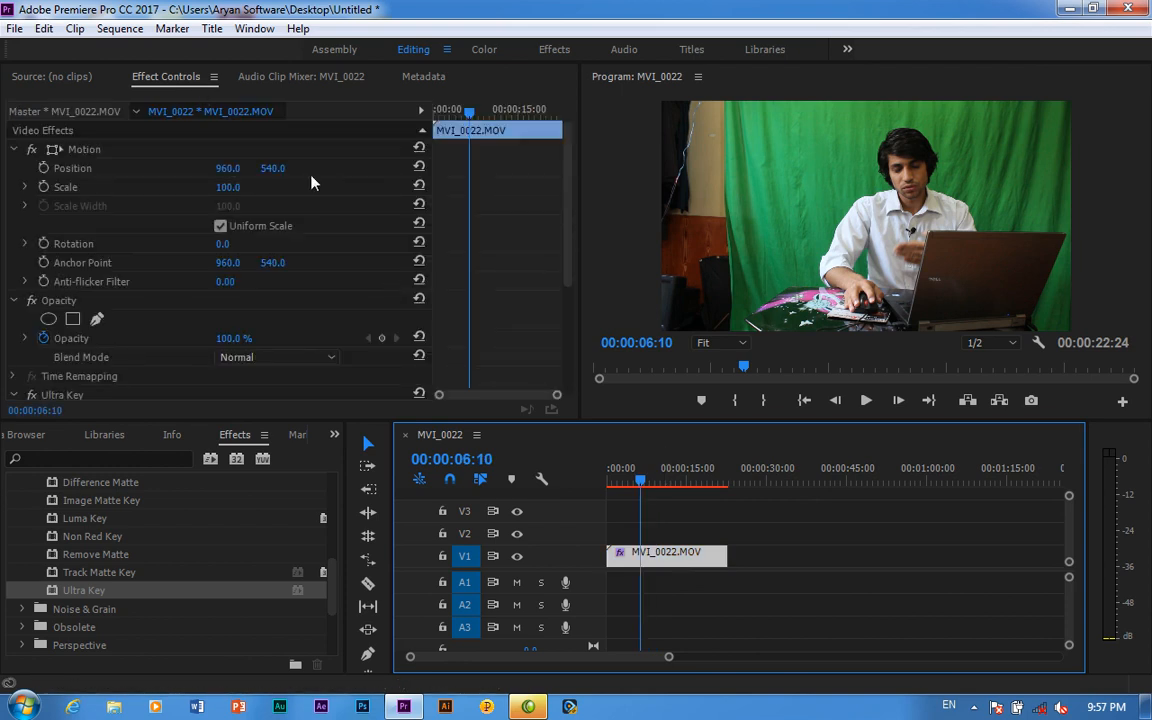
drag(569, 159, 569, 268)
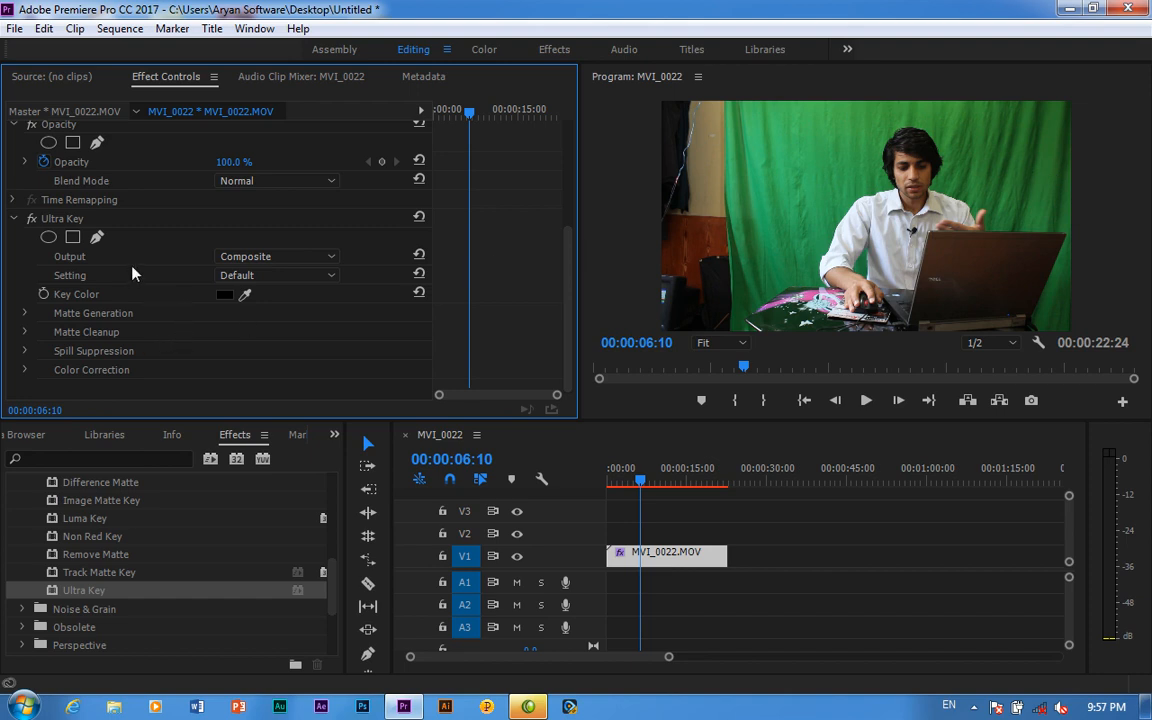
click(245, 294)
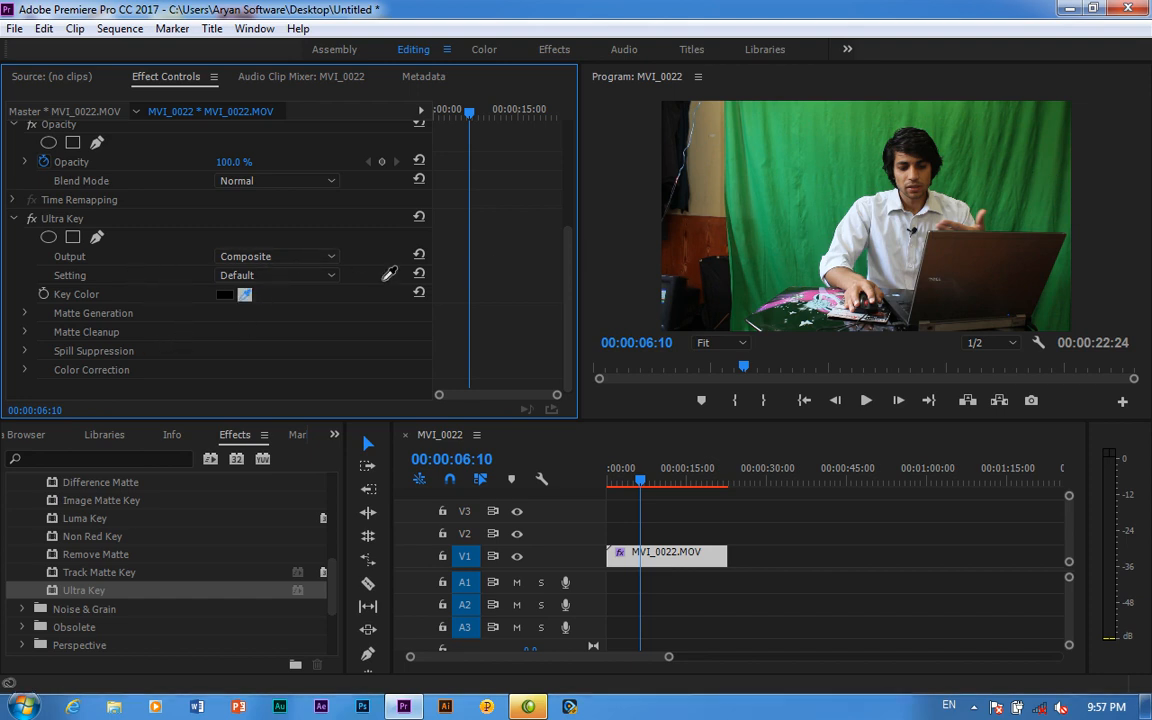
click(994, 164)
Step: Set the Ultra Key output to Alpha Channel and its setting to Aggressive
click(276, 256)
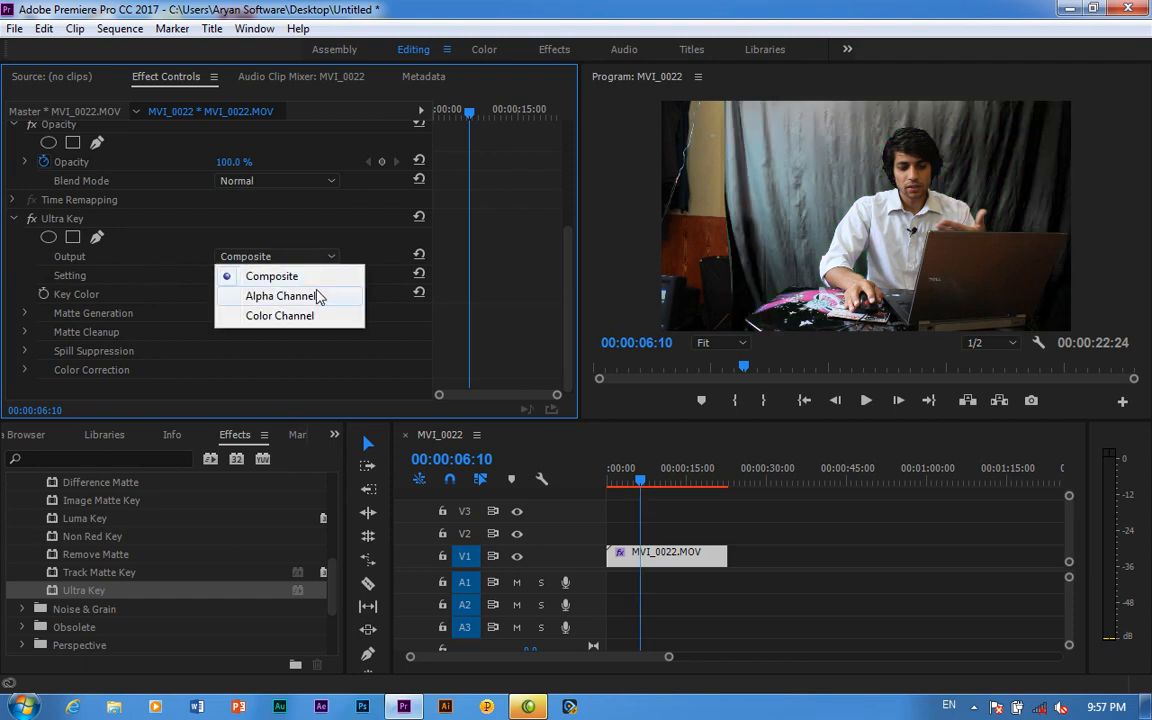
click(281, 296)
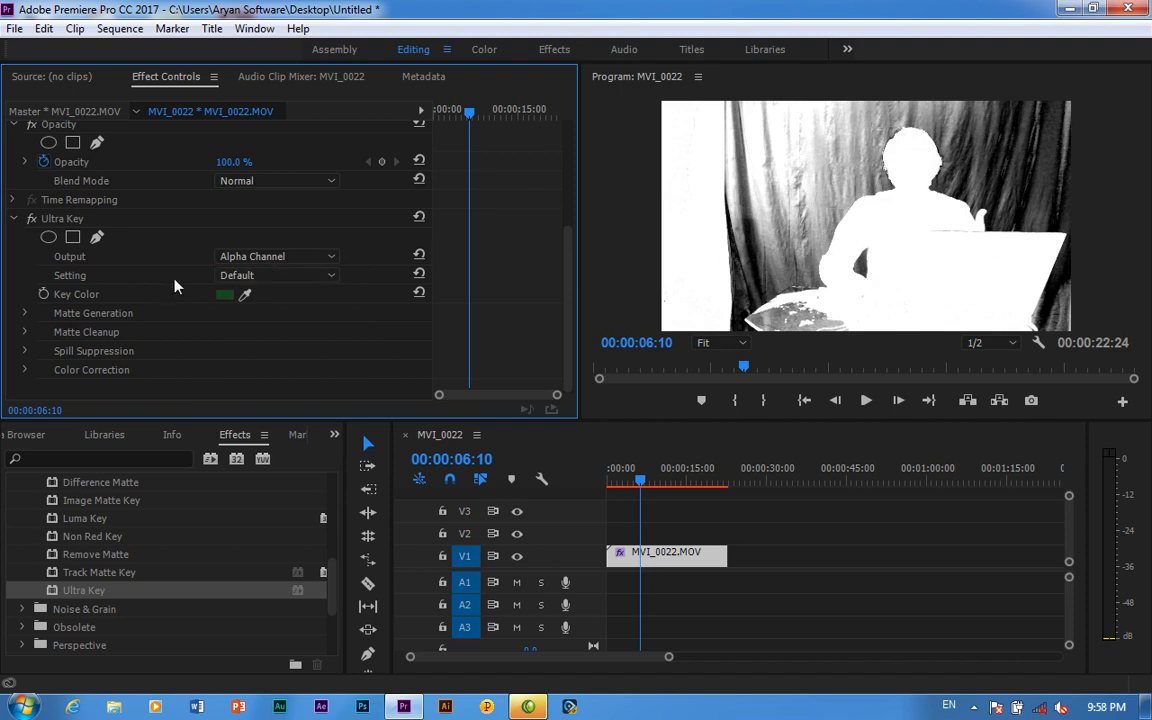
click(304, 275)
click(292, 336)
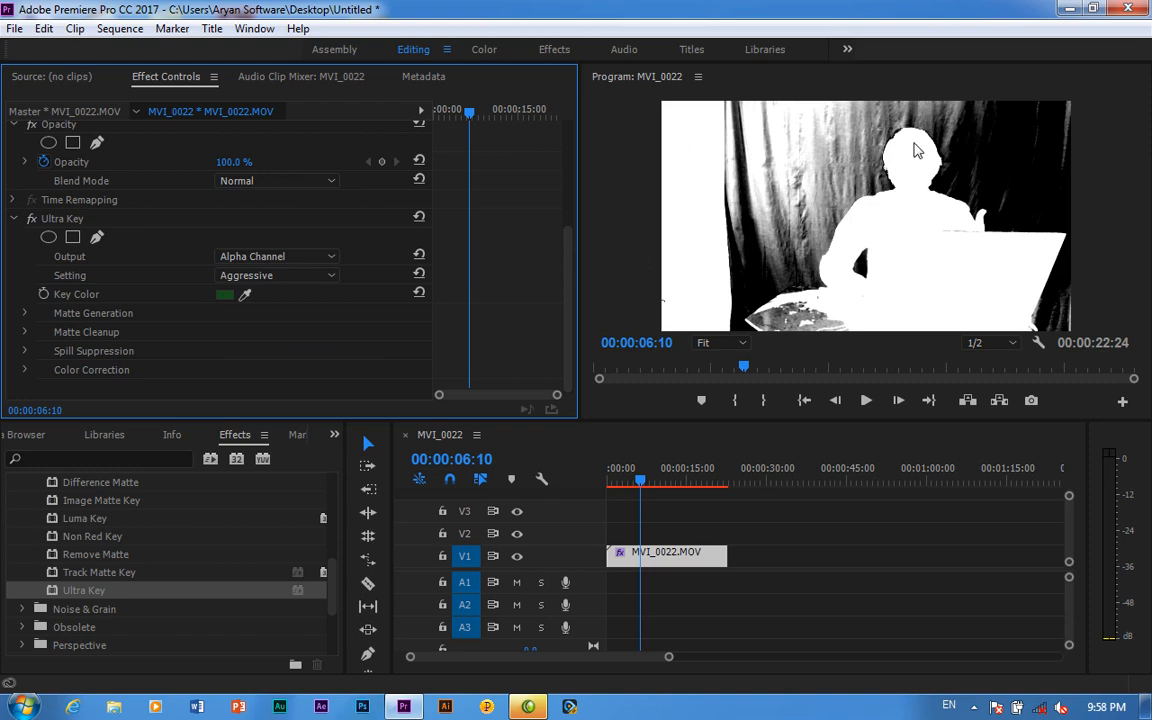
Step: Set Ultra Key's Matte Generation to Transparency 40, Highlight 4, Shadow 38 and Tolerance 52, and return the output to Composite
click(25, 314)
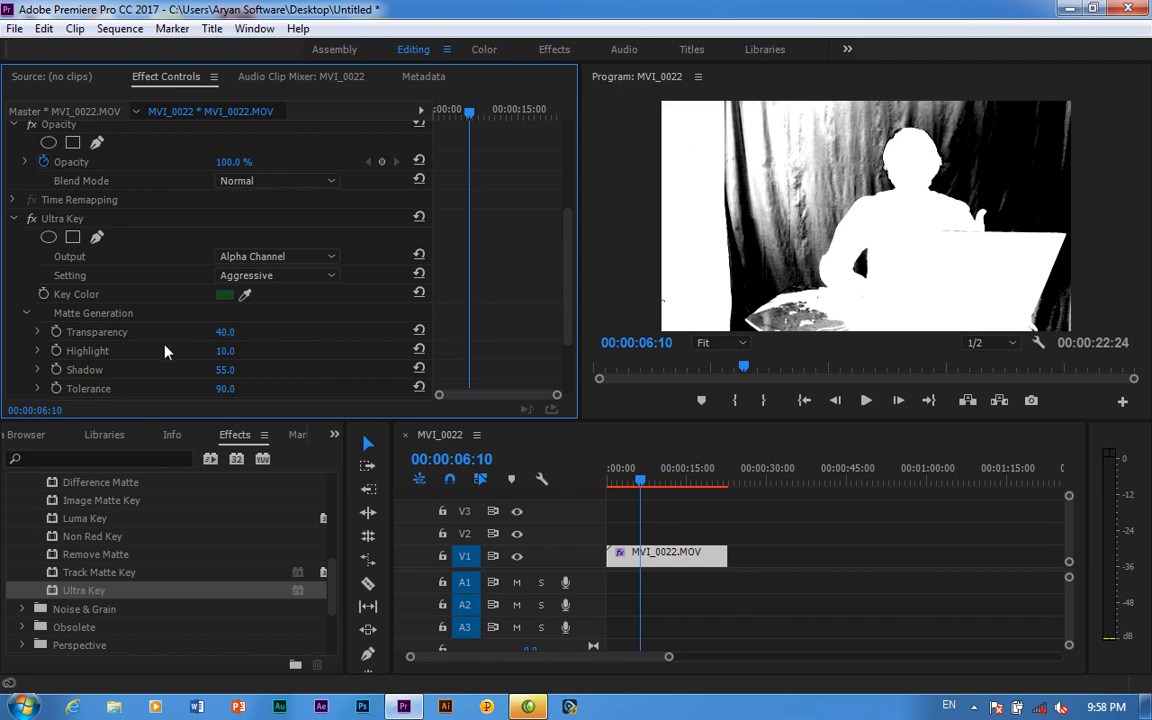
mouse_move(224, 337)
mouse_down()
mouse_move(193, 337)
mouse_move(249, 334)
mouse_move(224, 337)
mouse_up()
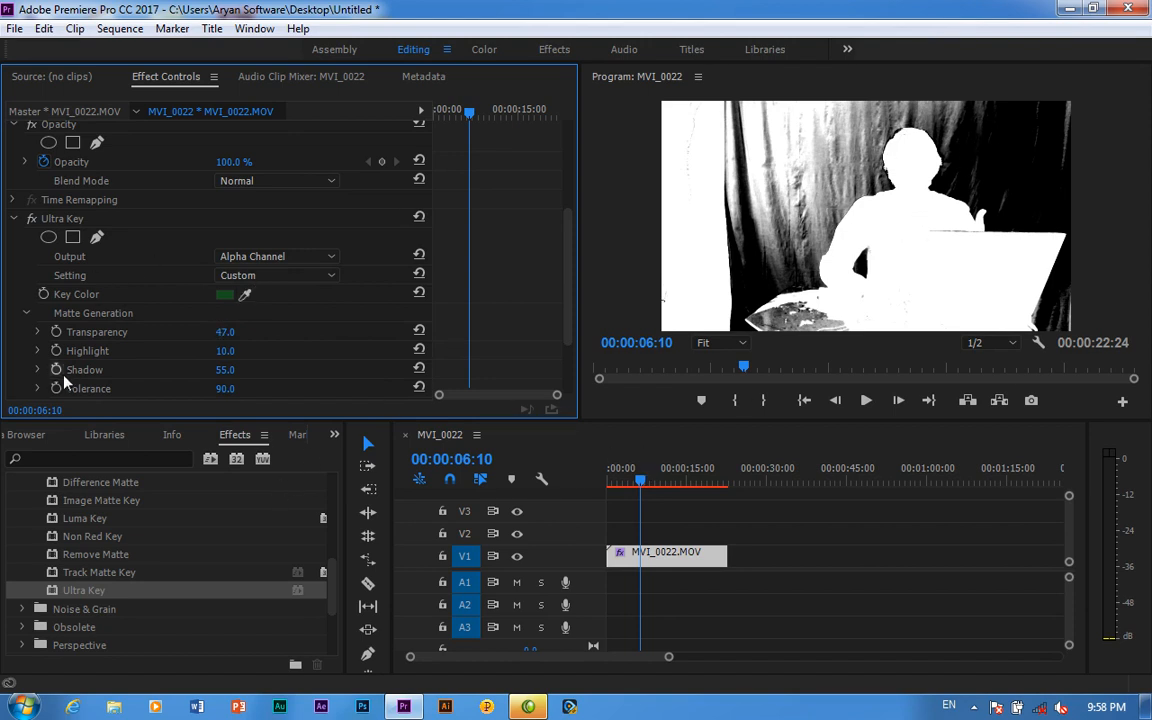
drag(228, 374, 213, 349)
mouse_move(221, 349)
mouse_down()
mouse_move(252, 334)
mouse_move(204, 336)
mouse_up()
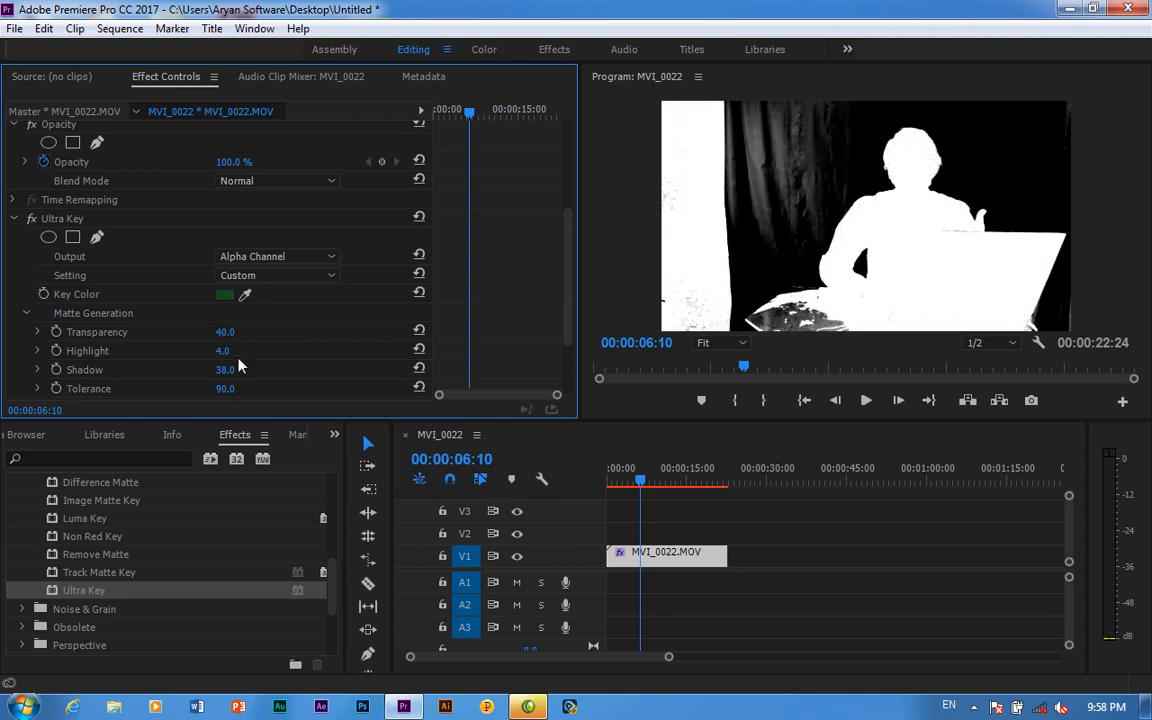
mouse_move(234, 392)
mouse_down()
mouse_move(258, 390)
mouse_move(219, 393)
mouse_up()
click(327, 258)
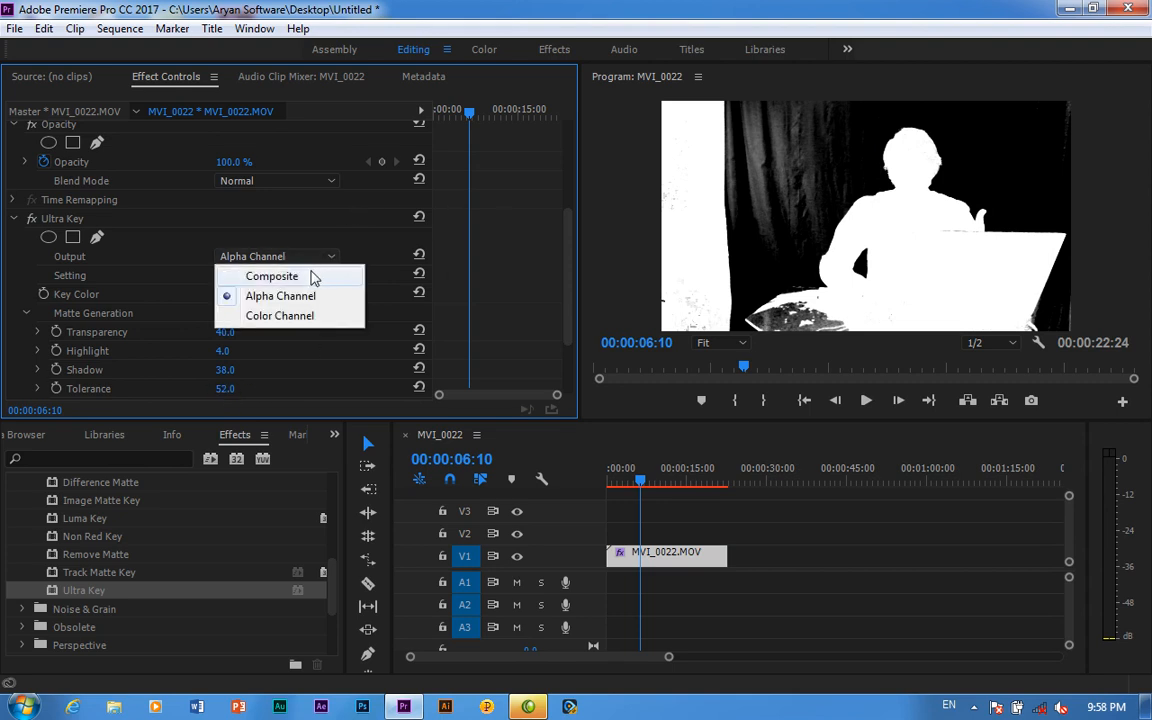
click(311, 277)
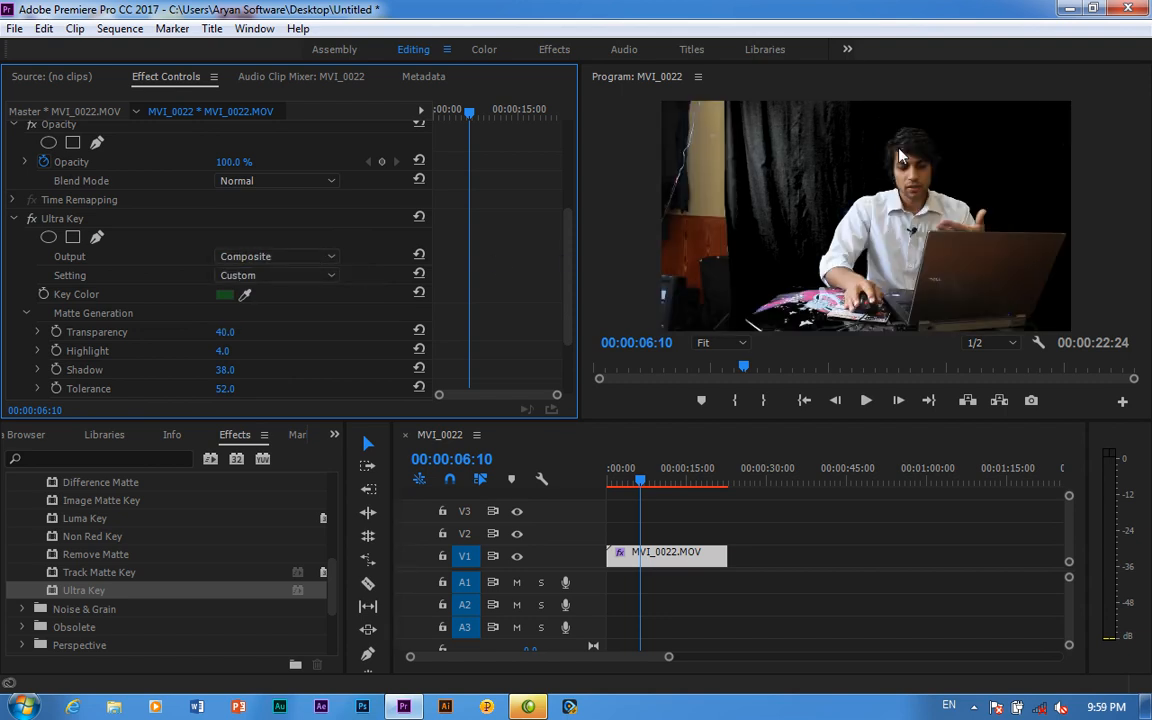
Step: Create a 1920 × 1080, 25 fps color matte in a medium blue and keep the name Color Matte
click(336, 436)
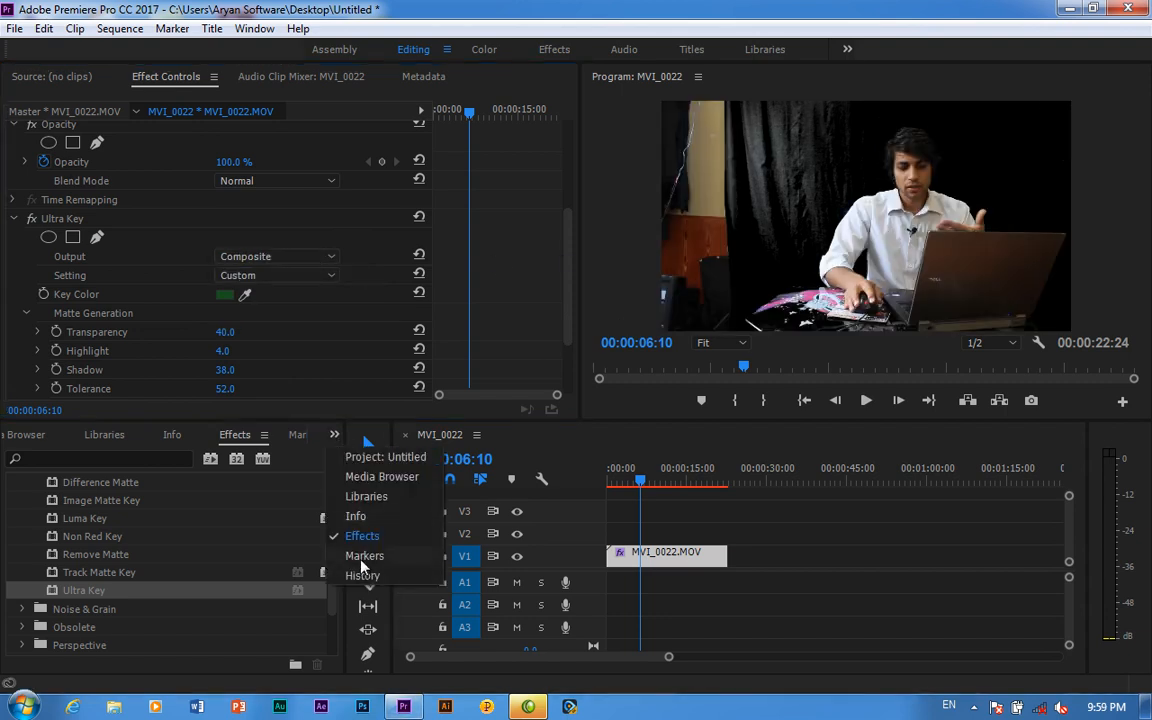
click(380, 456)
click(288, 656)
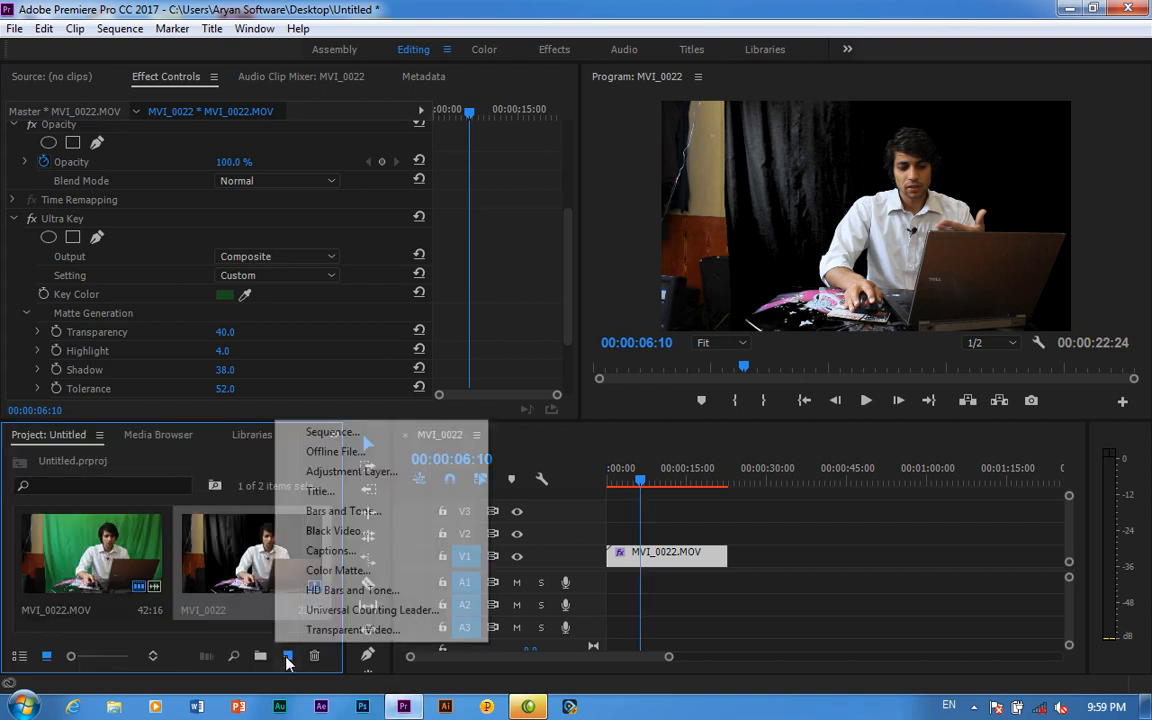
click(308, 570)
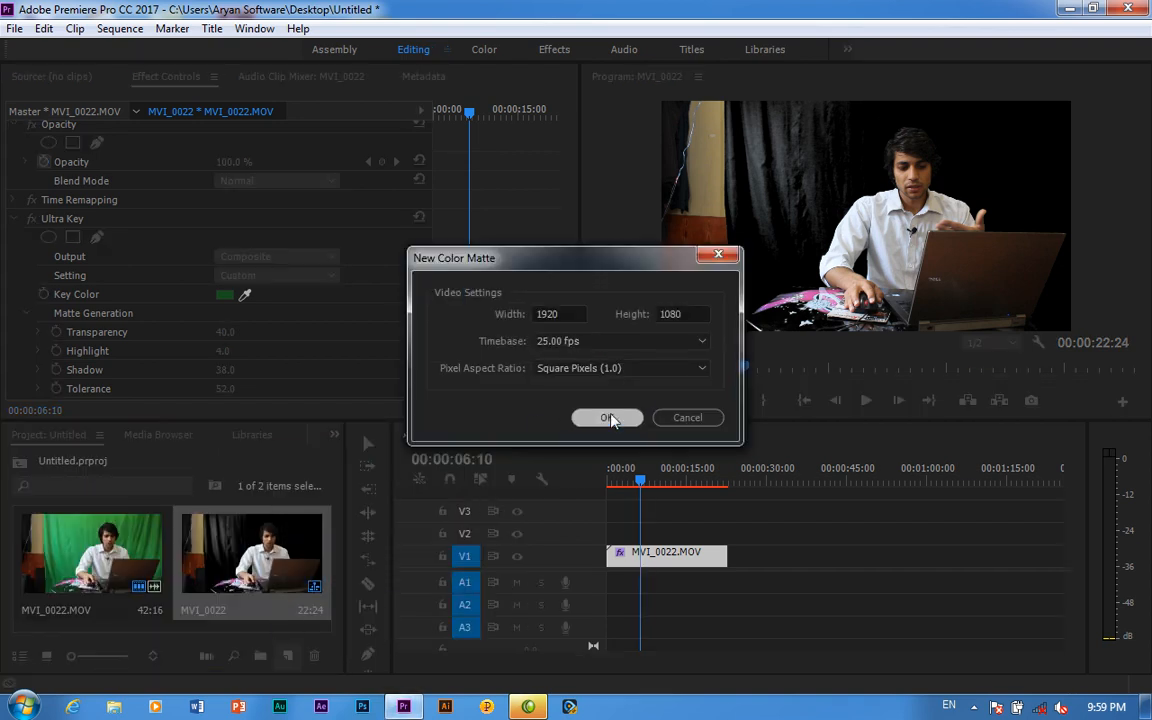
click(597, 416)
click(603, 352)
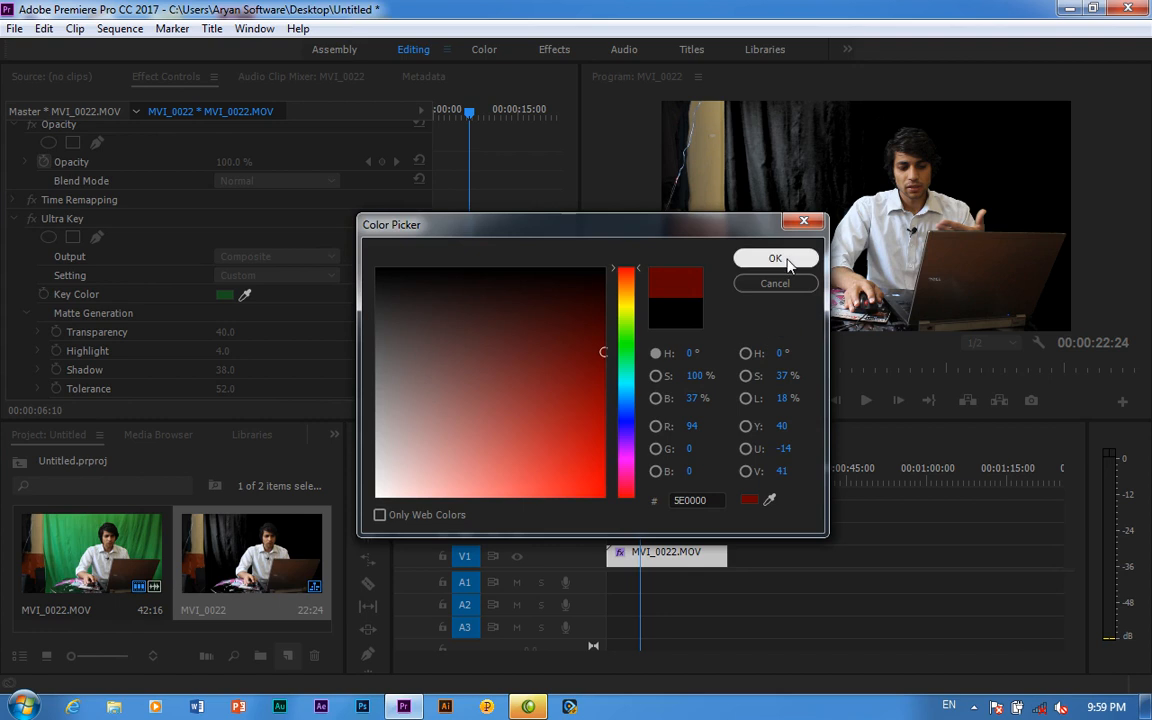
click(625, 391)
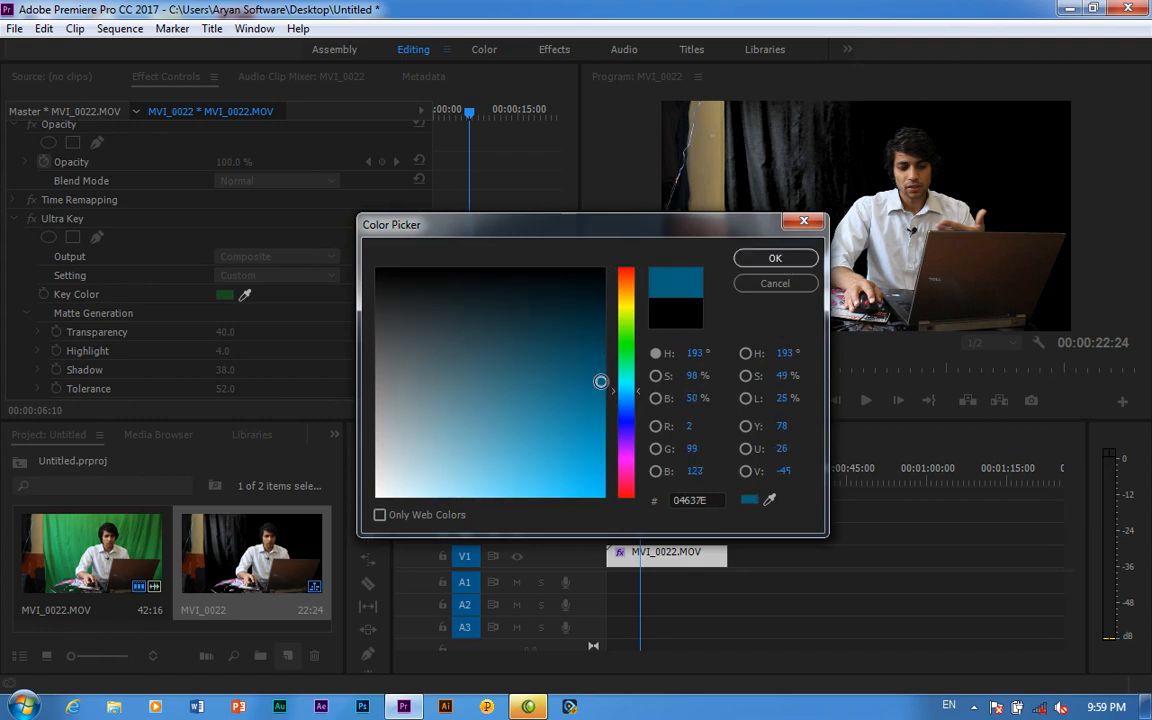
click(770, 259)
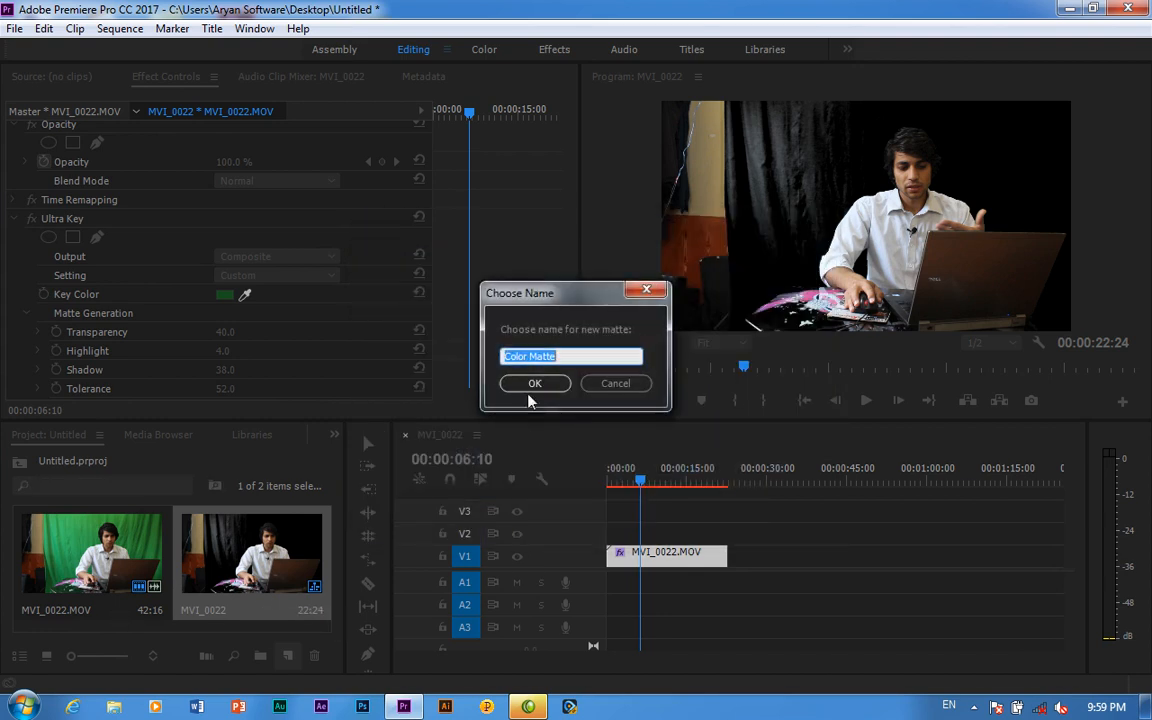
key(Return)
Step: Add Color Matte to the timeline, extended to 00:00:25:07, and arrange it on V1 beneath the MVI_0022 clip on V2
drag(90, 560, 567, 500)
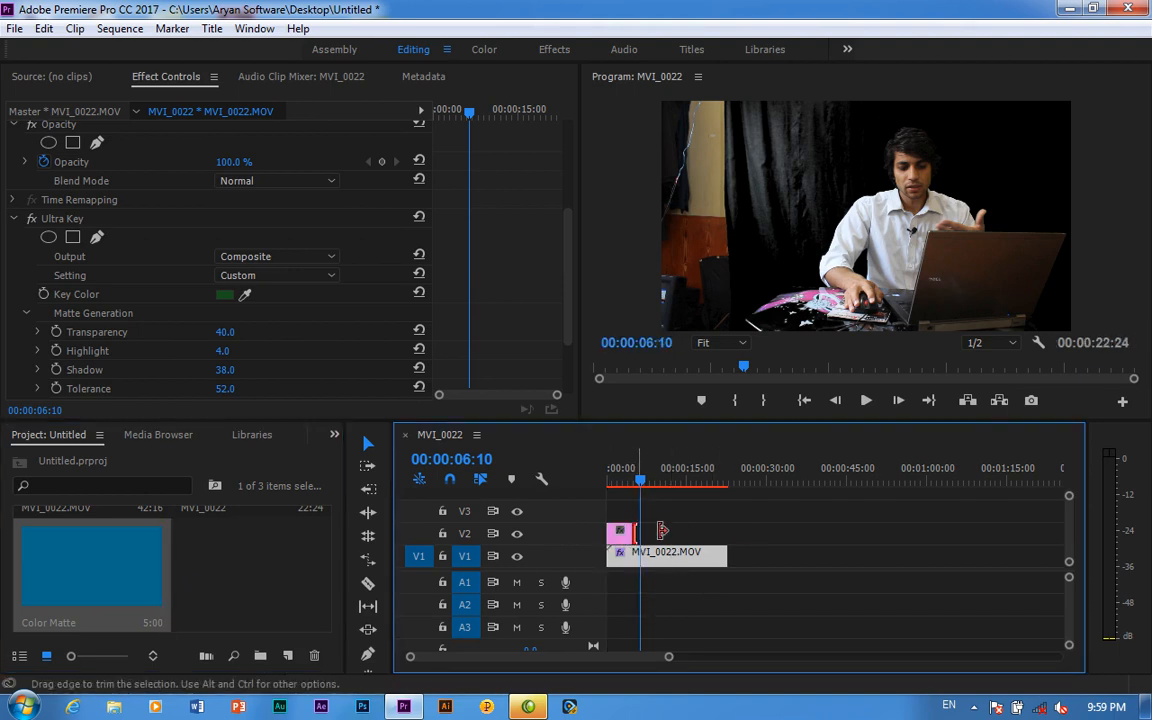
drag(746, 532, 742, 532)
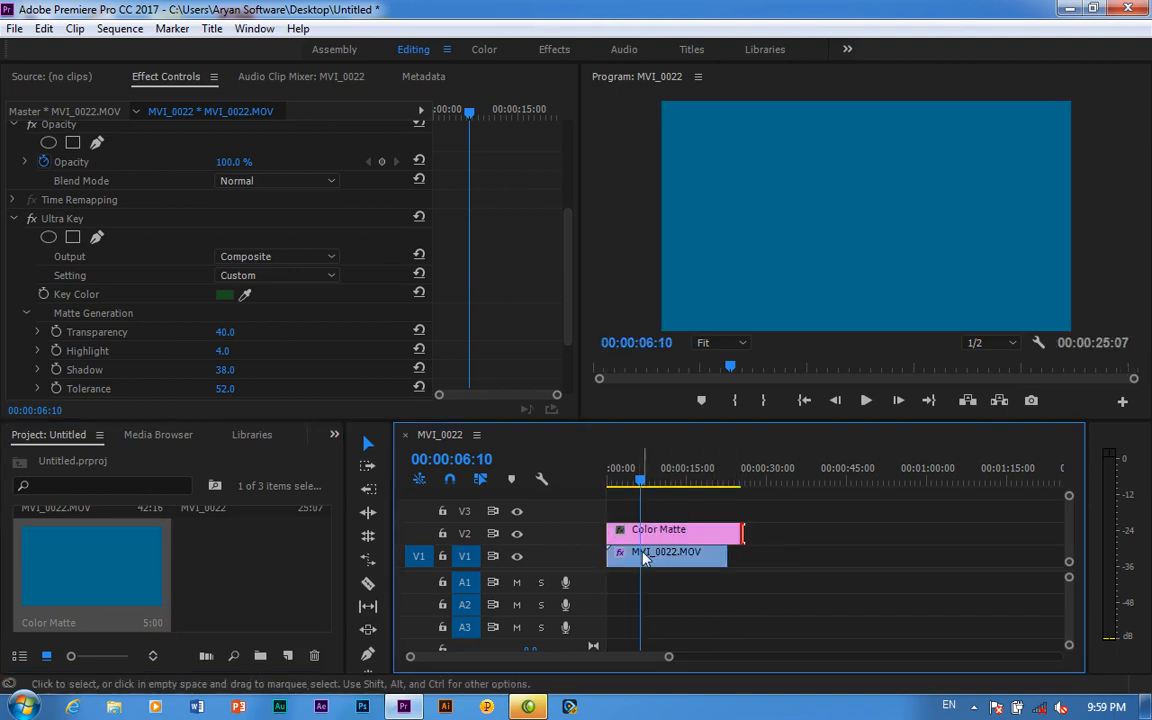
drag(642, 560, 662, 537)
click(652, 498)
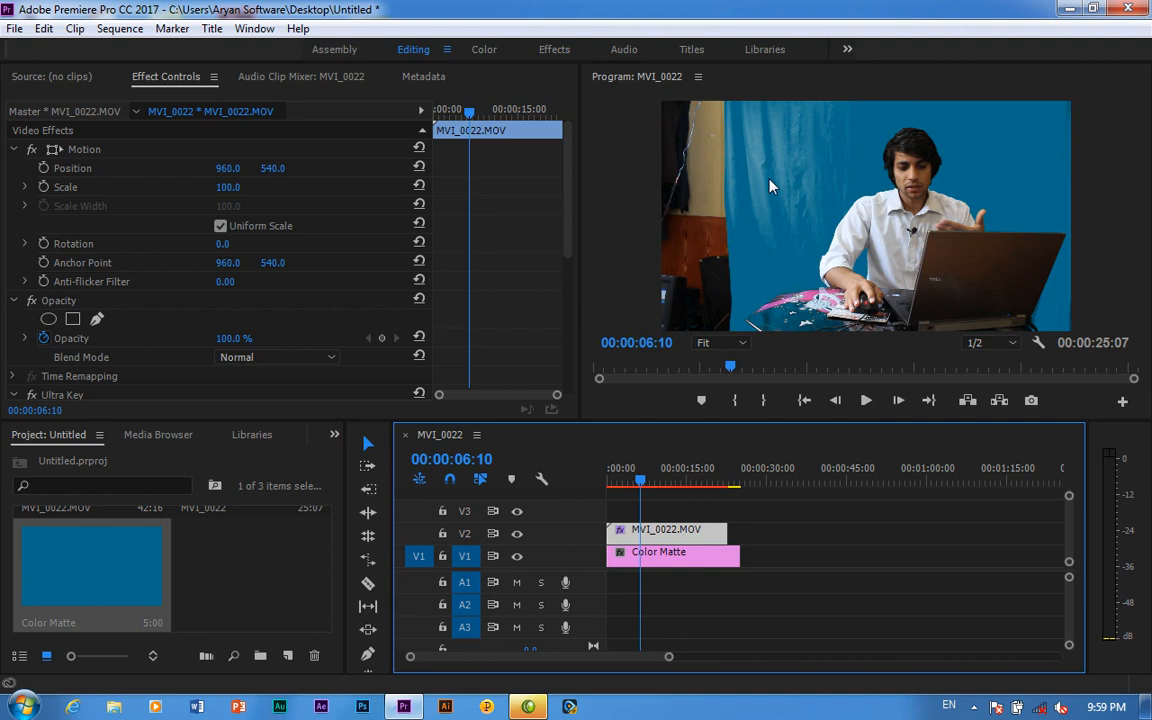
Step: Preview the keyed clip over the matte up to 00:00:08:10 and switch Ultra Key off to compare with the original footage
key(space)
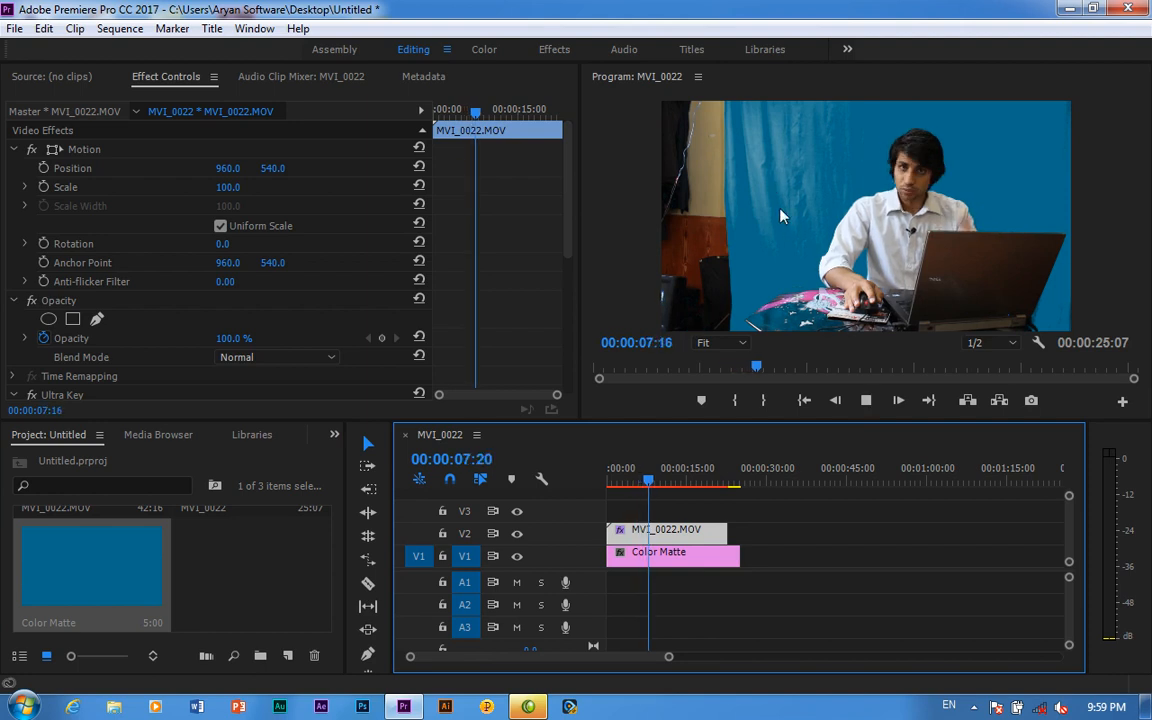
key(space)
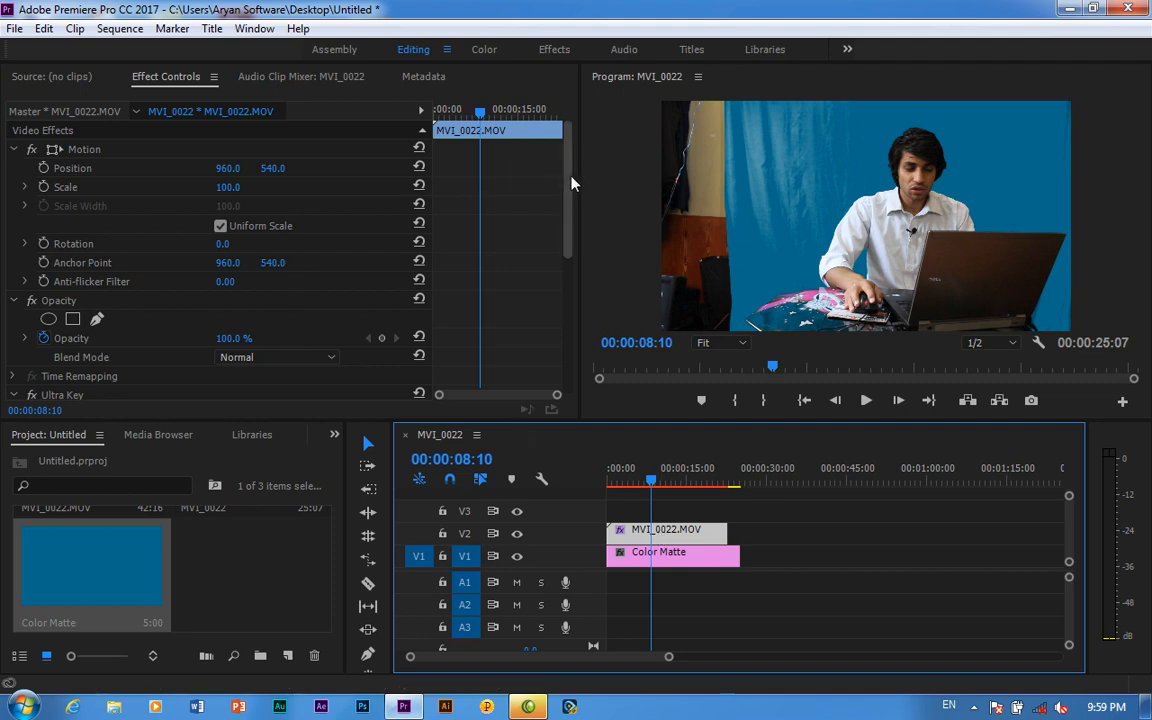
scroll(560, 190, down, 4)
click(31, 241)
click(31, 241)
click(31, 241)
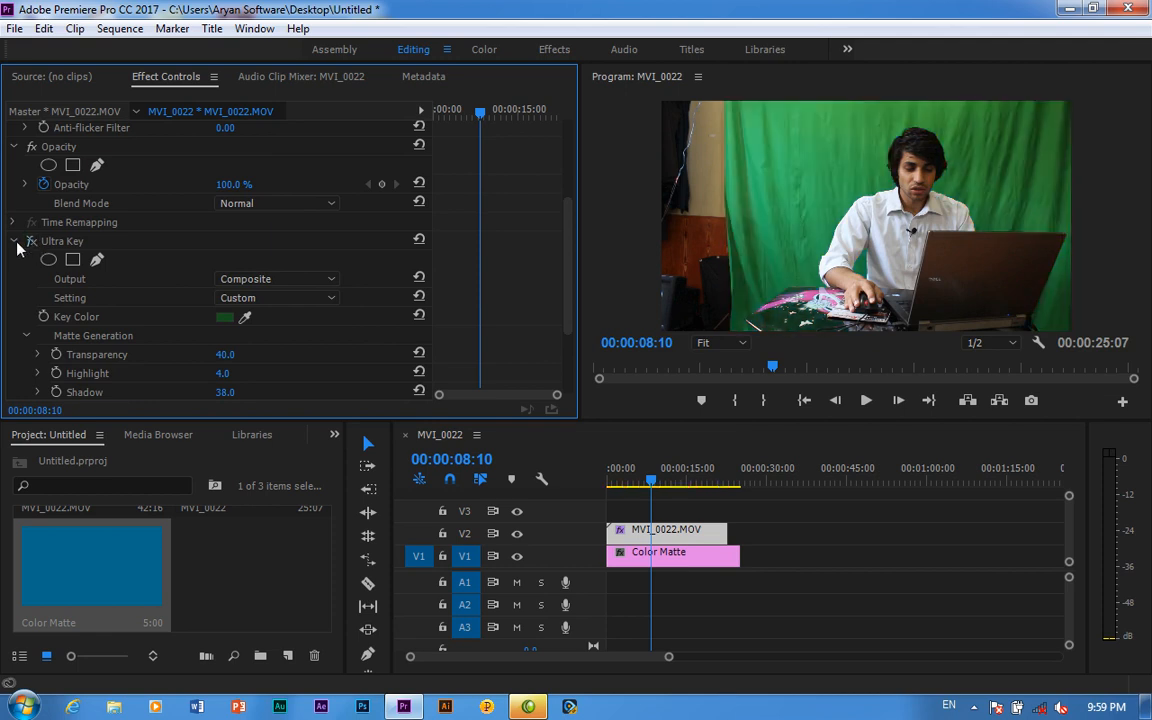
Step: Delete the Ultra Key effect from the MVI_0022 clip
click(15, 242)
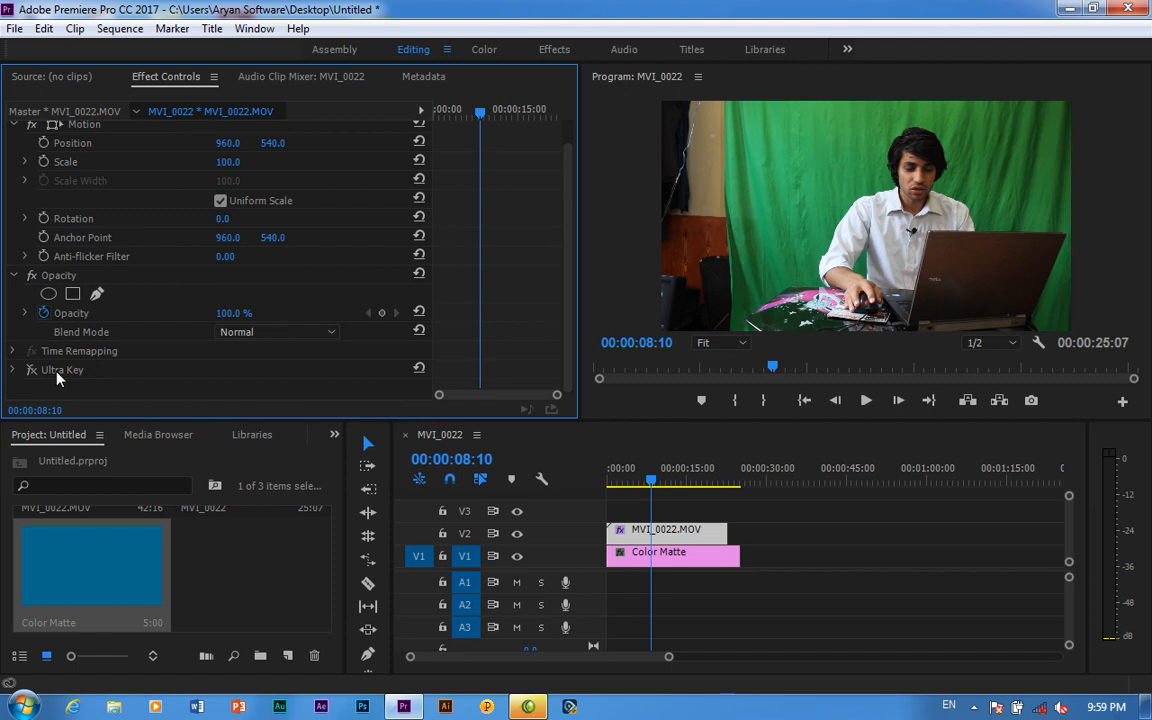
click(45, 372)
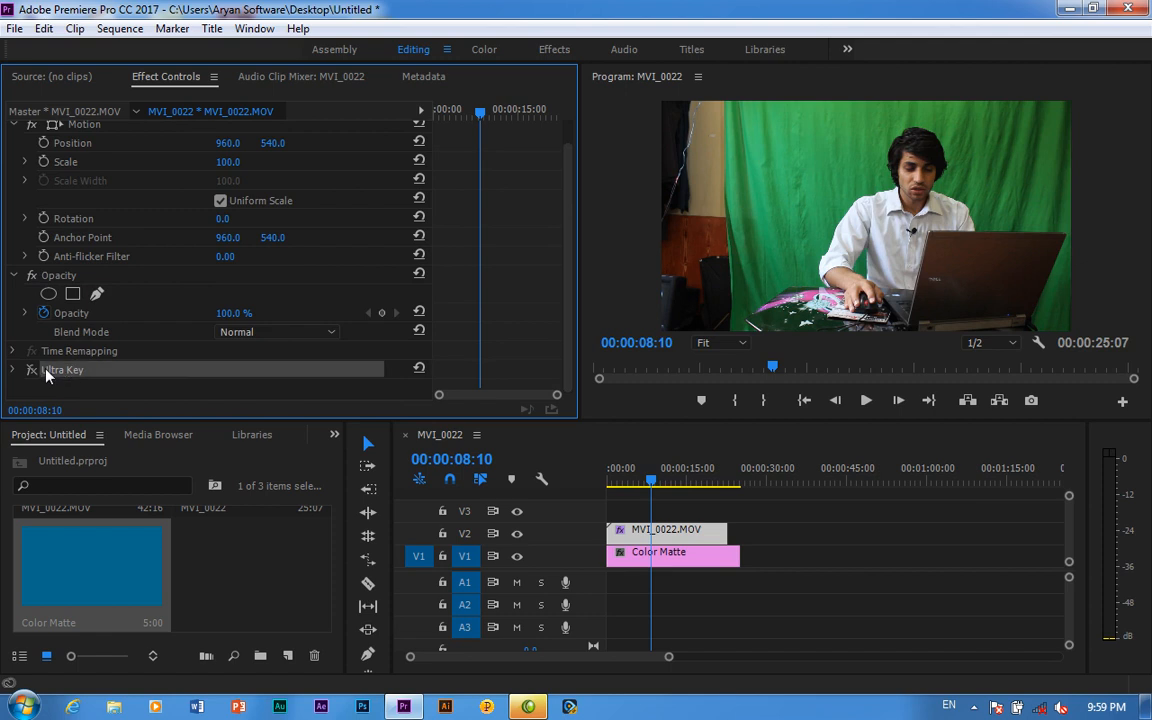
key(Delete)
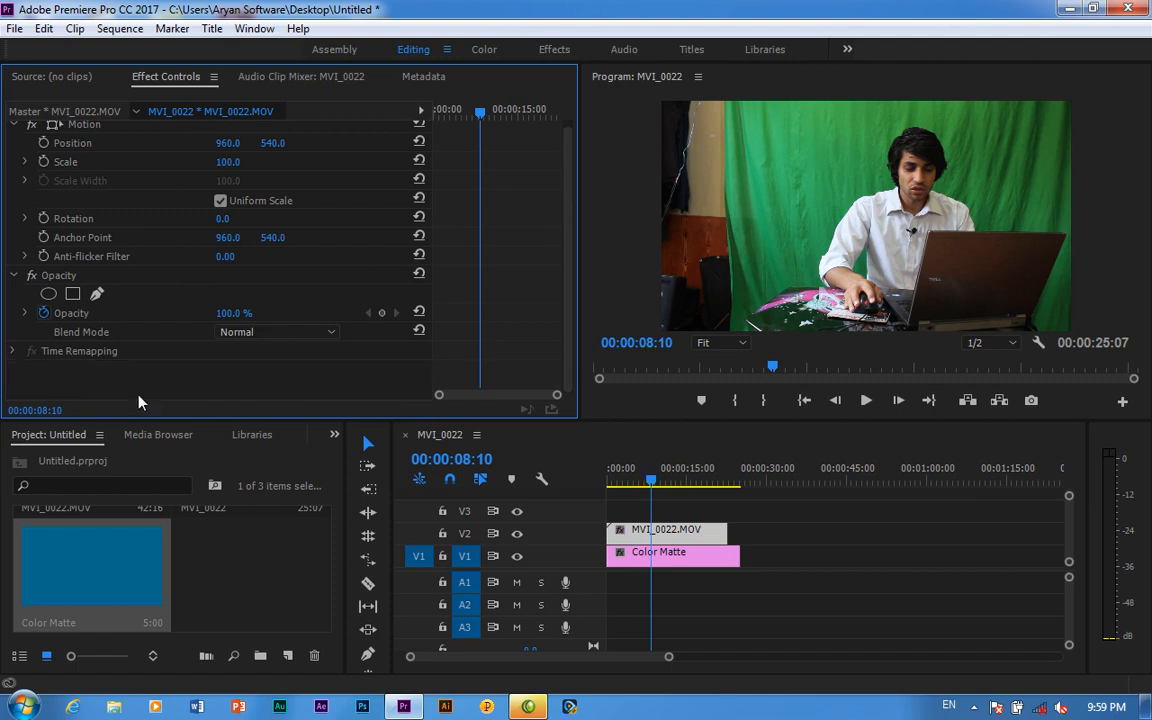
Step: Apply the Crop effect to the MVI_0022 clip on V2 and crop 18% off its left side
click(334, 435)
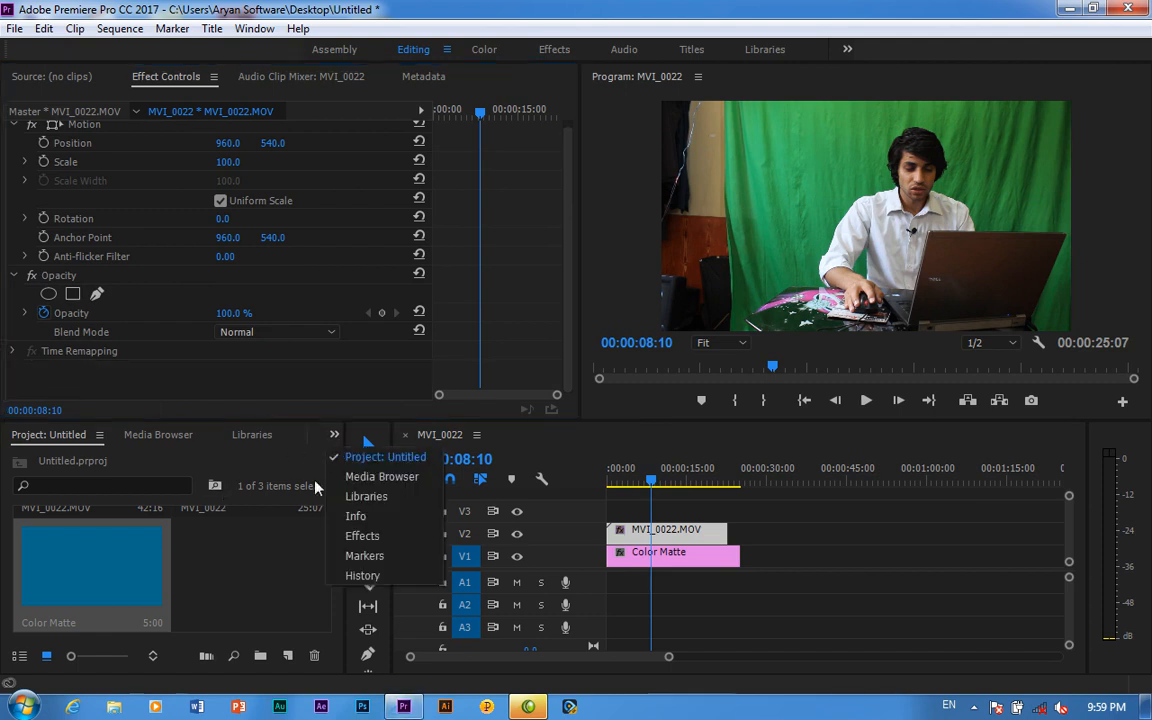
click(345, 542)
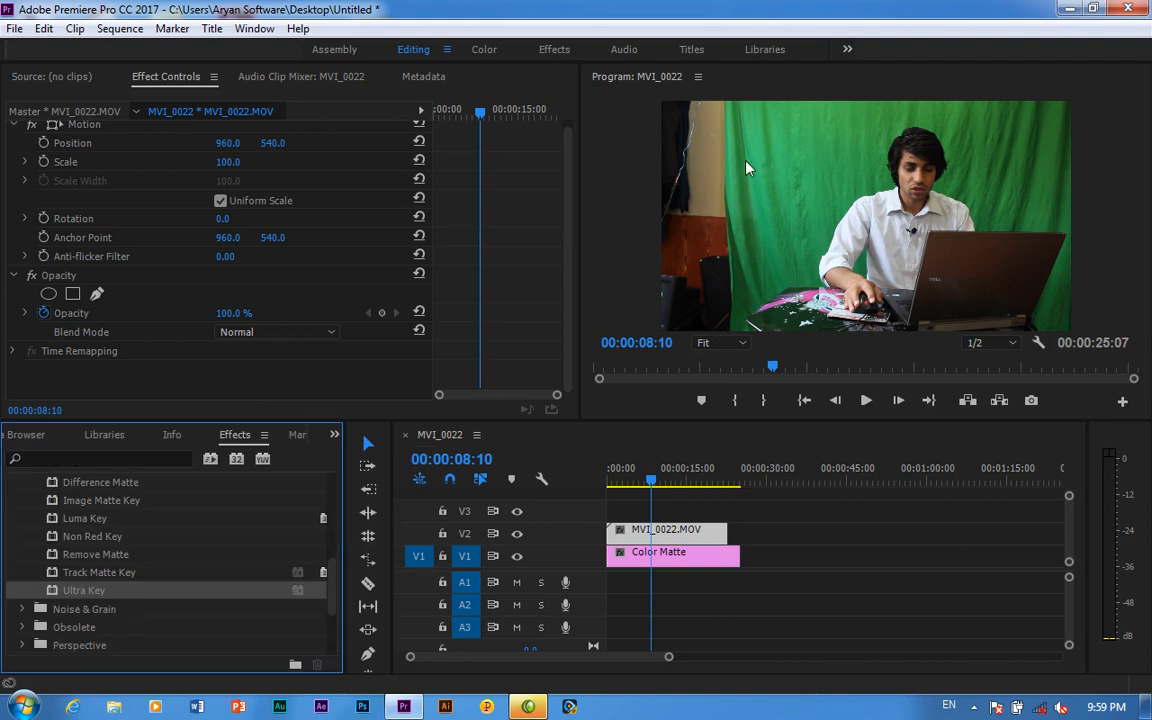
click(123, 458)
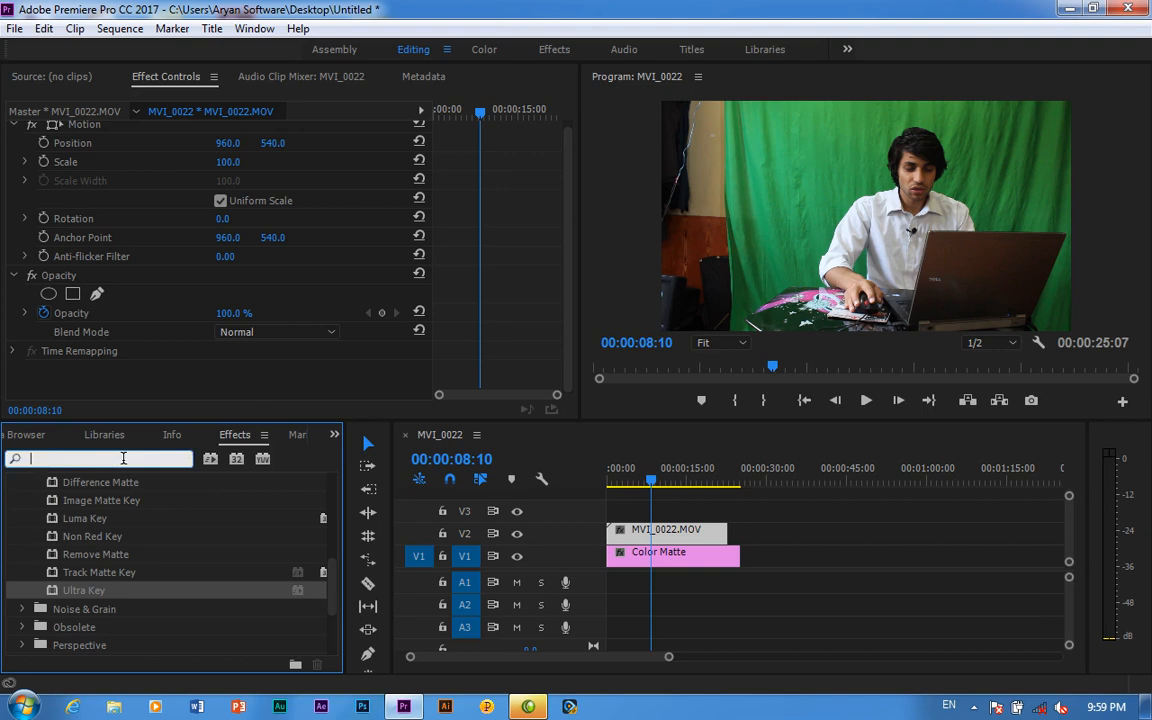
text(crop)
drag(73, 590, 619, 540)
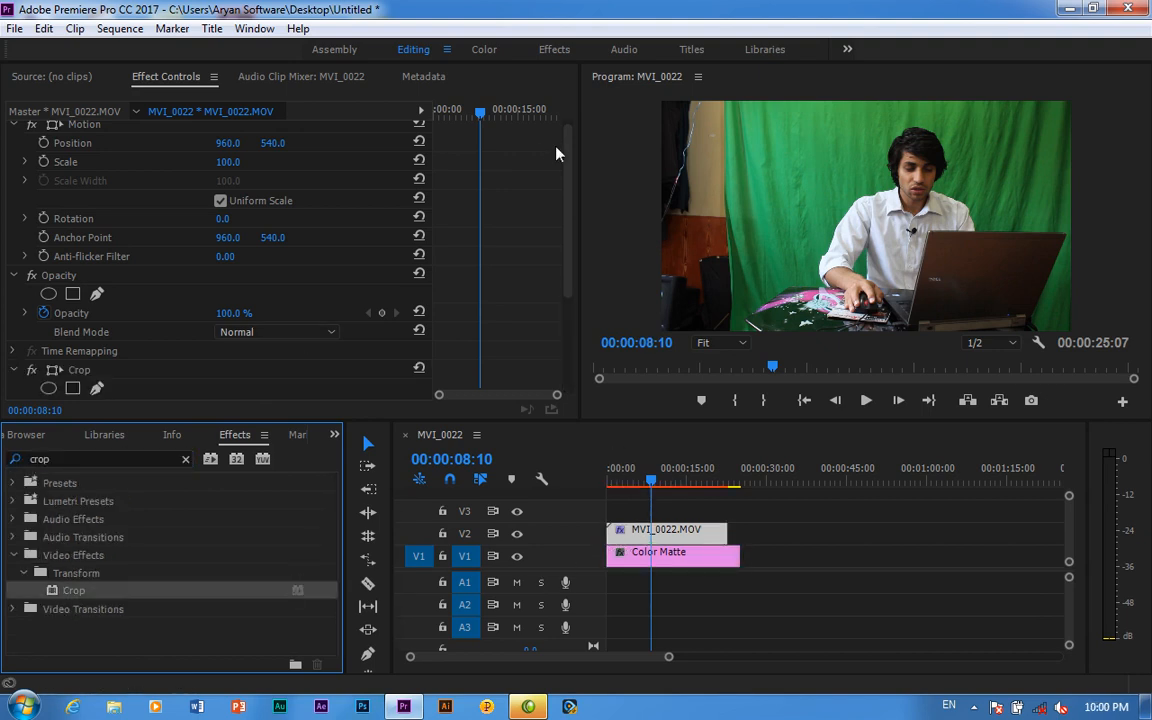
scroll(513, 220, down, 5)
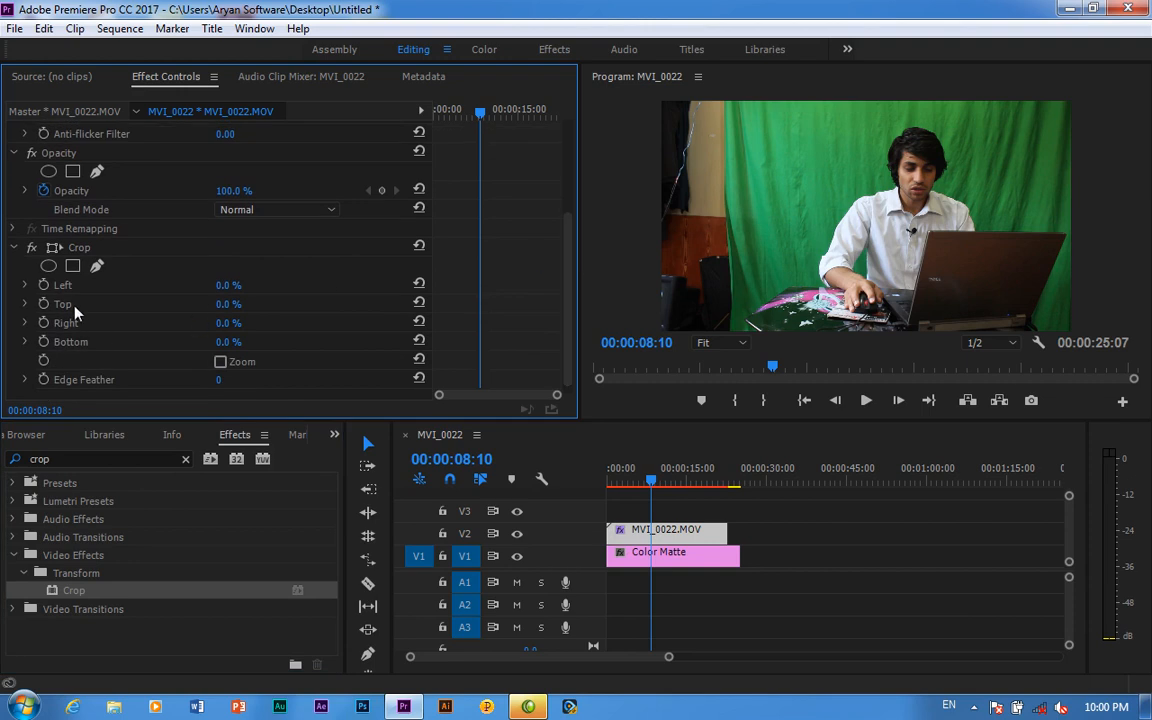
drag(226, 288, 256, 292)
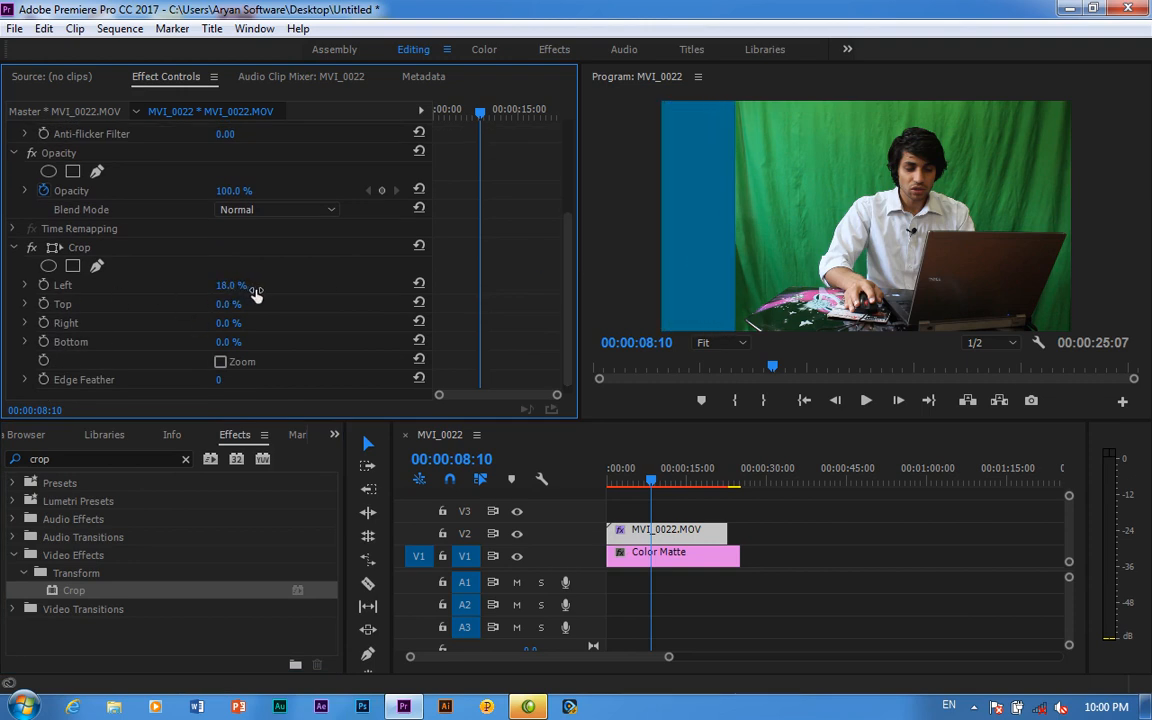
Step: Find the Ultra Key effect and apply it to the cropped MVI_0022 clip on V2
click(185, 461)
text(ult)
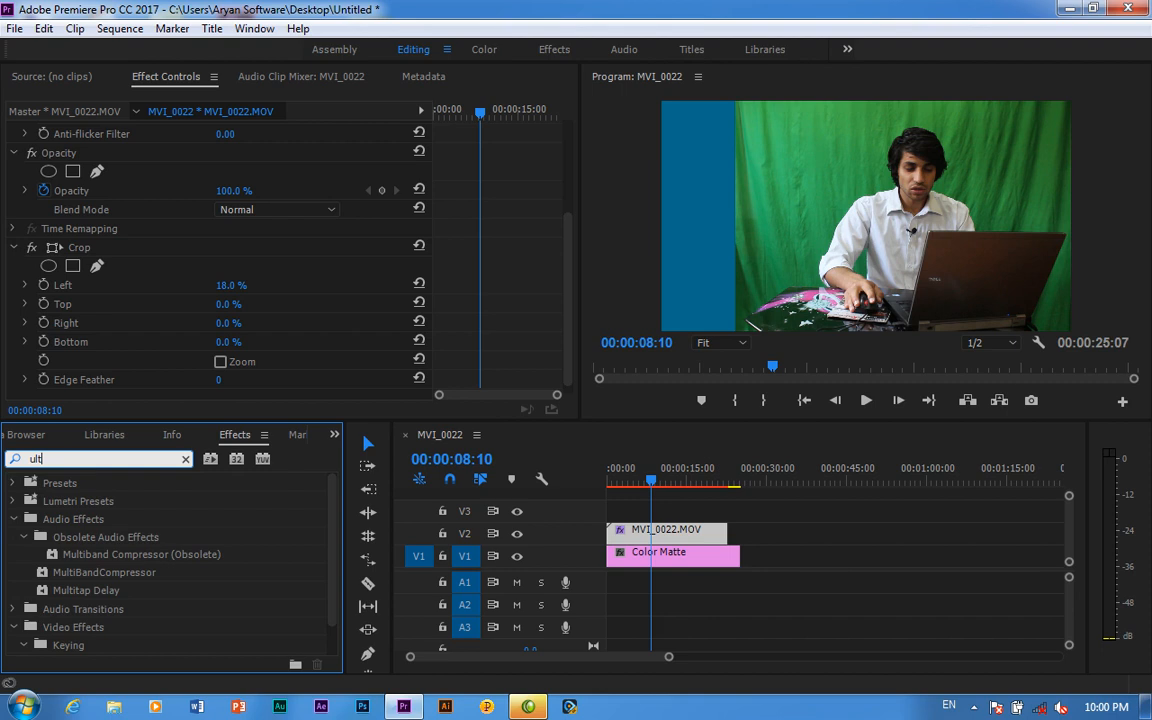
text(r)
drag(84, 590, 620, 530)
drag(568, 210, 568, 270)
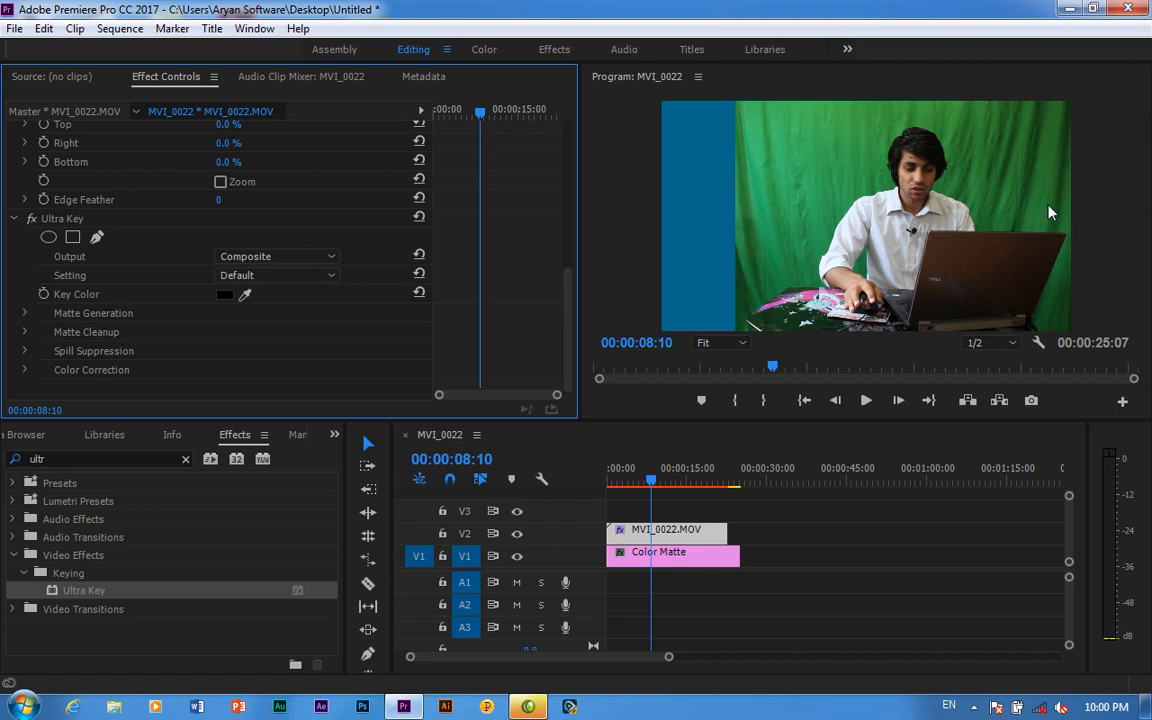
Step: Draw a closed Ultra Key pen mask around the man and the backdrop beside him, leaving out the laptop and the far-right backdrop
click(96, 238)
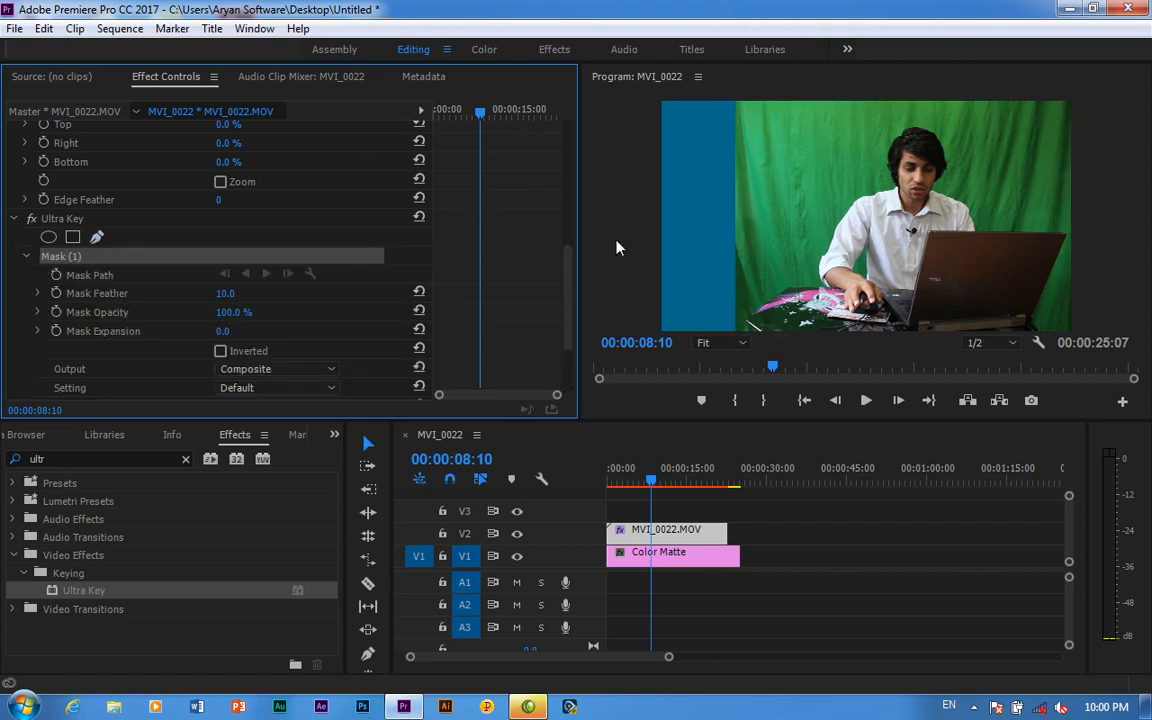
click(966, 101)
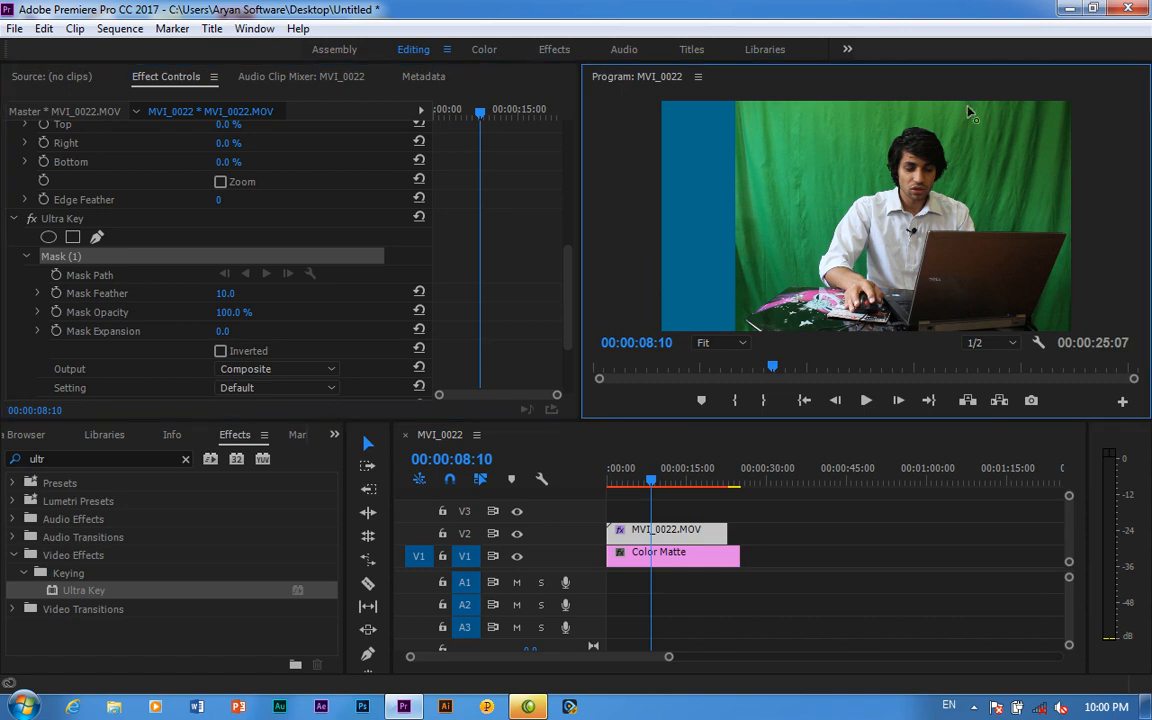
click(966, 214)
click(876, 300)
click(784, 321)
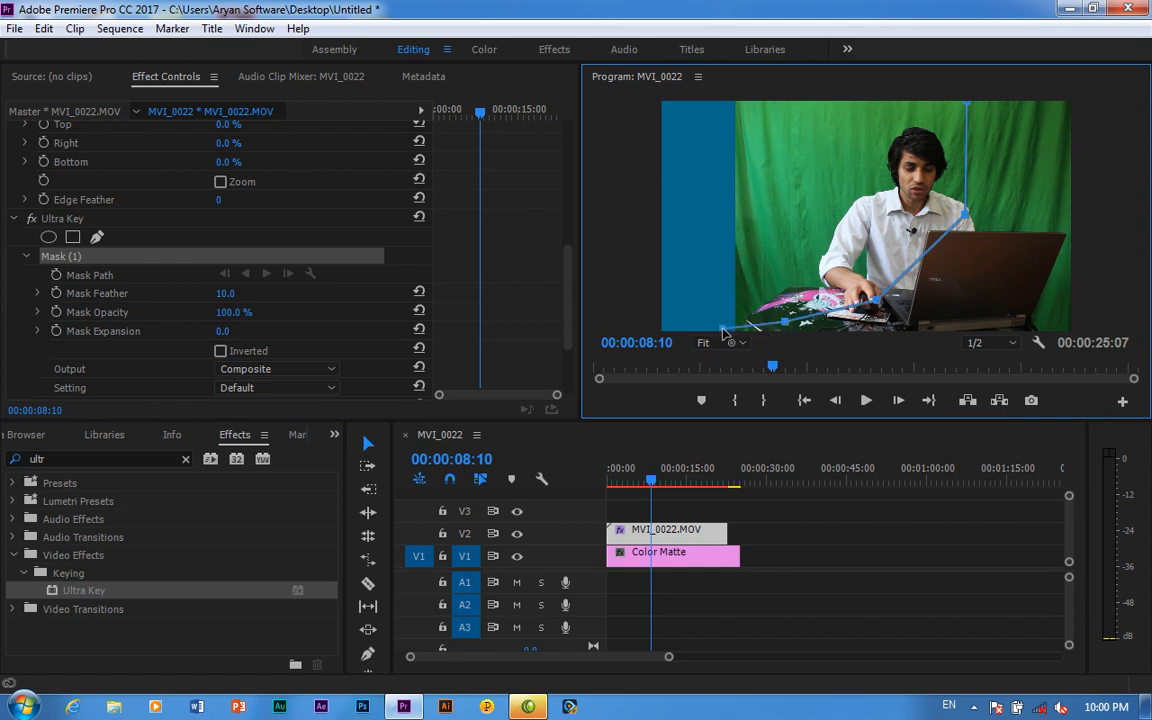
click(722, 327)
click(730, 104)
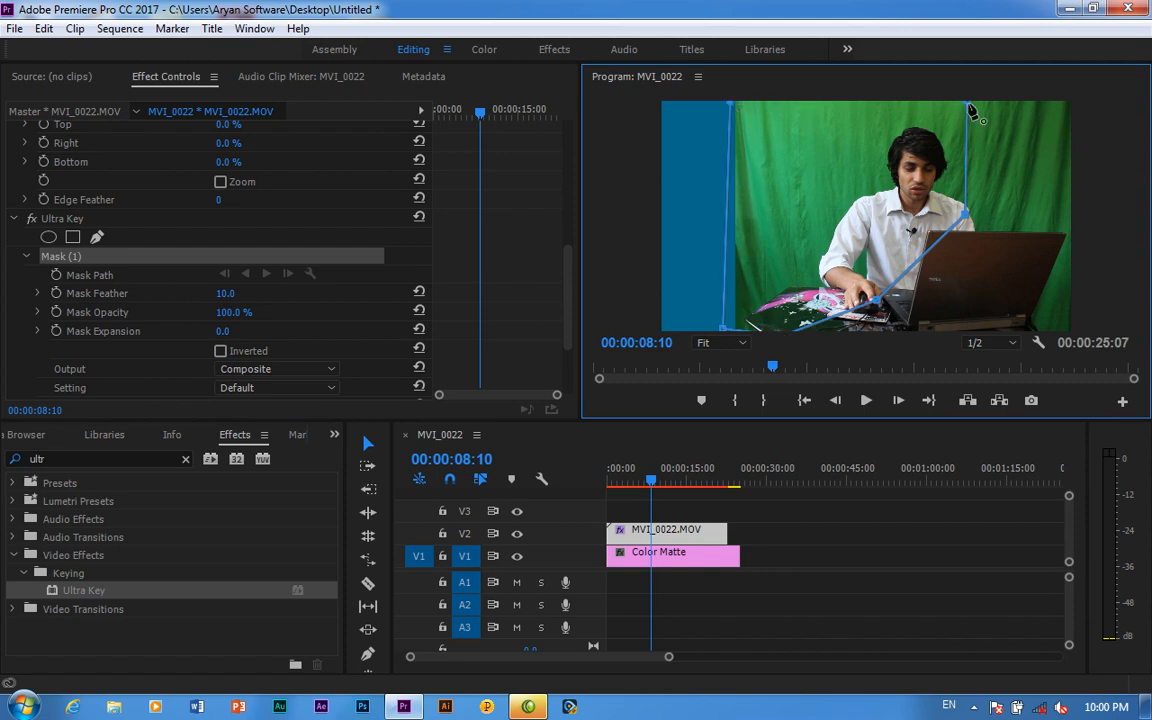
click(967, 105)
Step: Sample the green backdrop inside the mask as the key color and set Ultra Key's output to Alpha Channel and its setting to Aggressive
scroll(505, 270, down, 3)
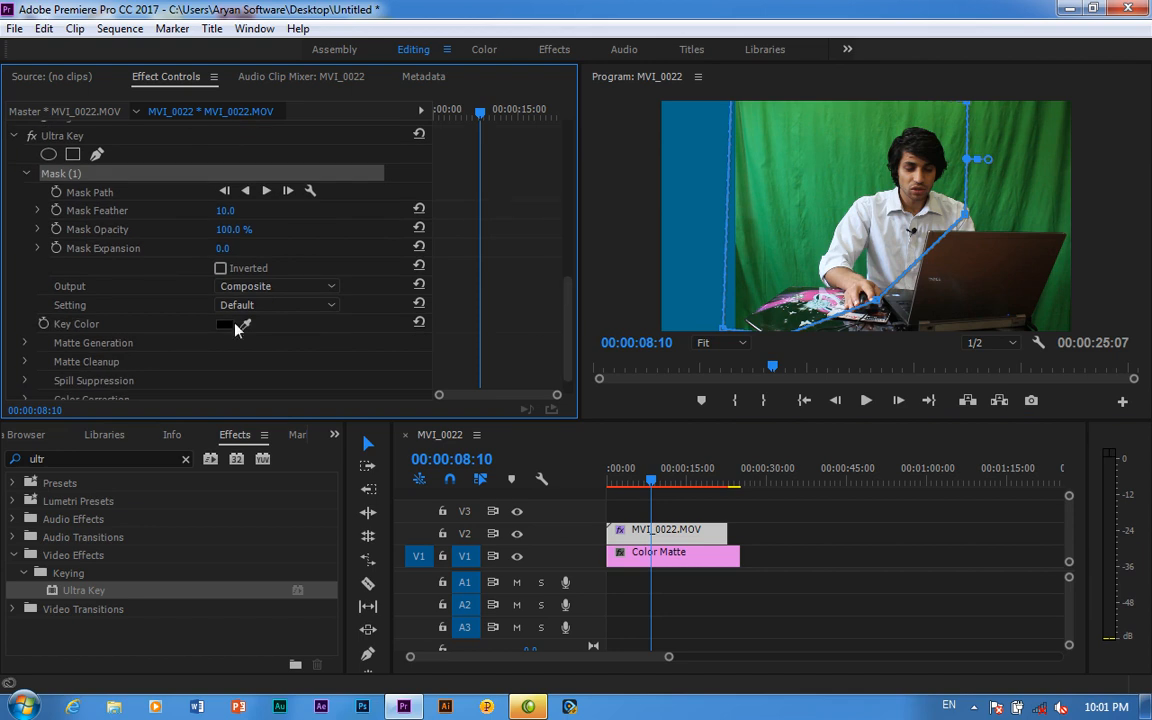
drag(250, 320, 859, 104)
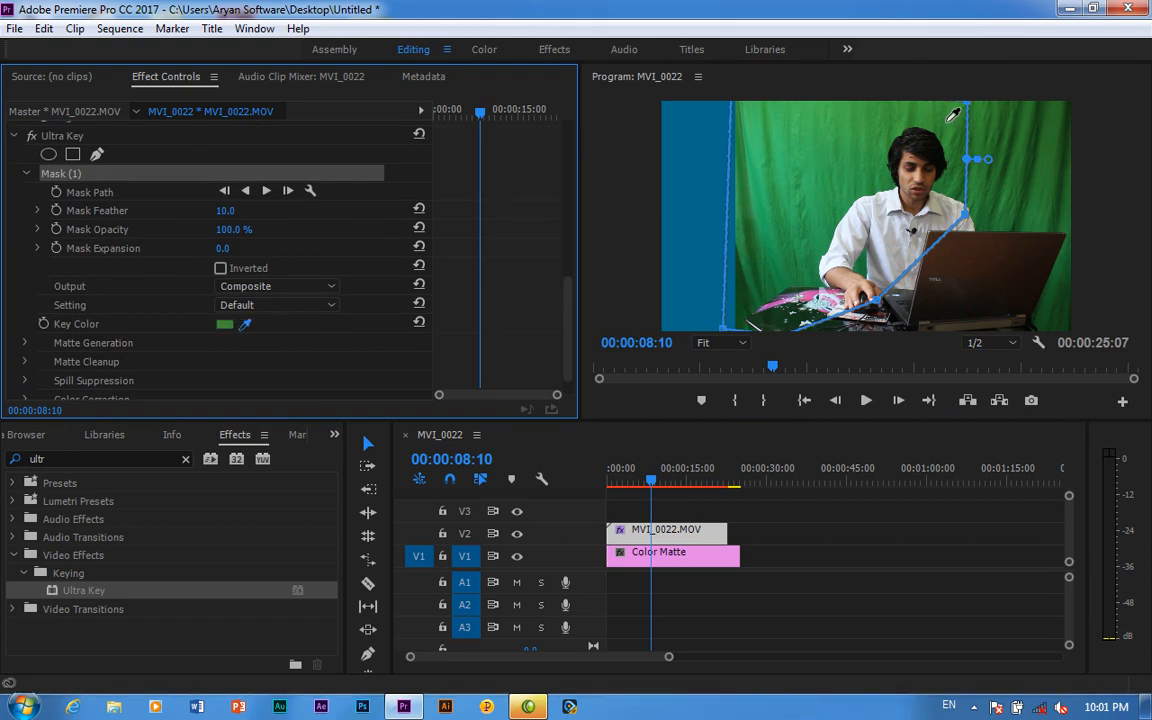
click(303, 288)
click(285, 325)
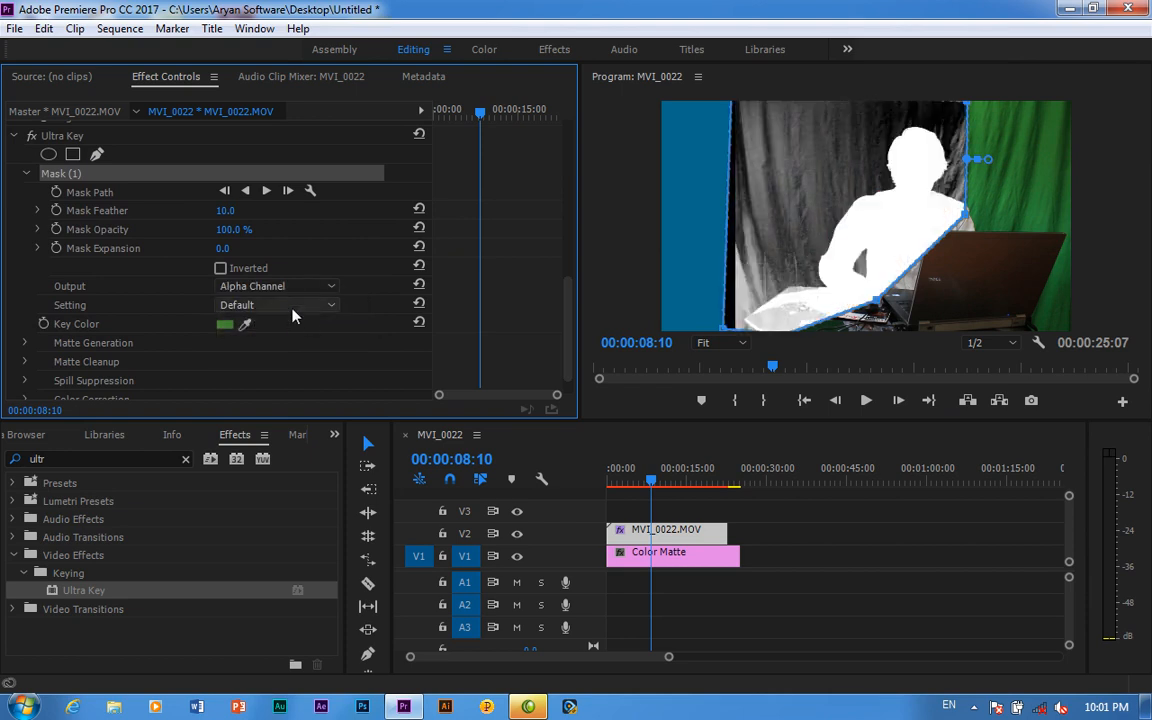
click(292, 305)
click(298, 365)
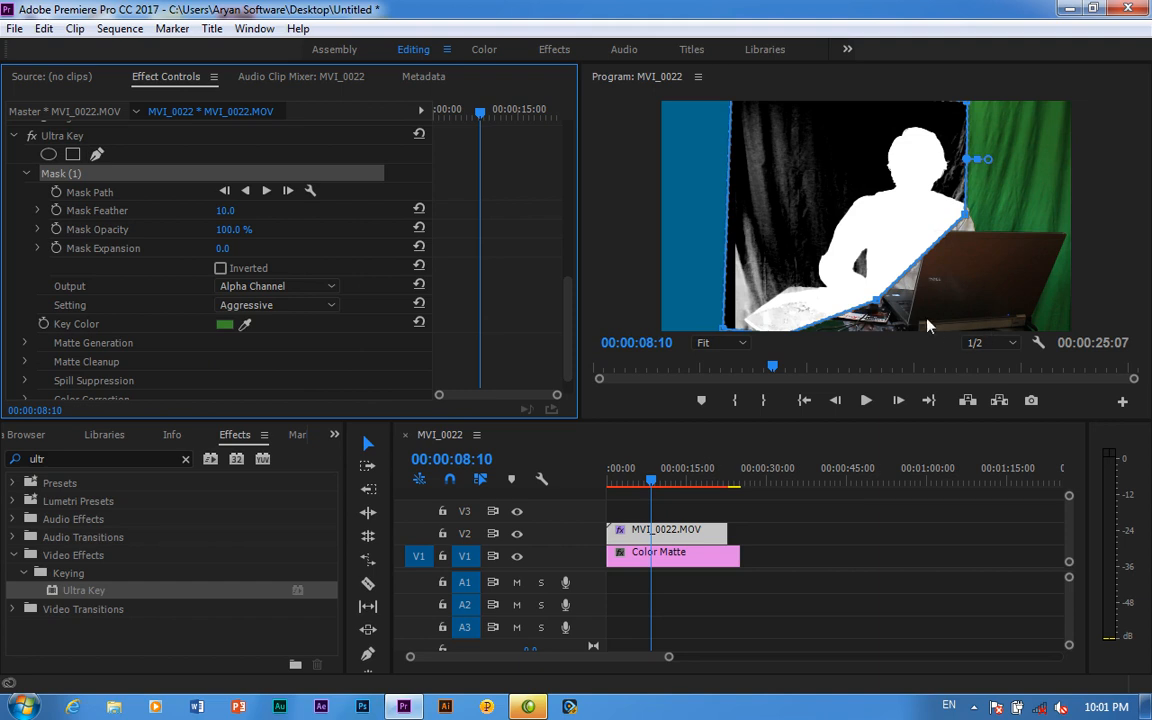
Step: Reshape the lower edge of the mask with extra points so it follows the tabletop and excludes the patterned table cover
click(879, 306)
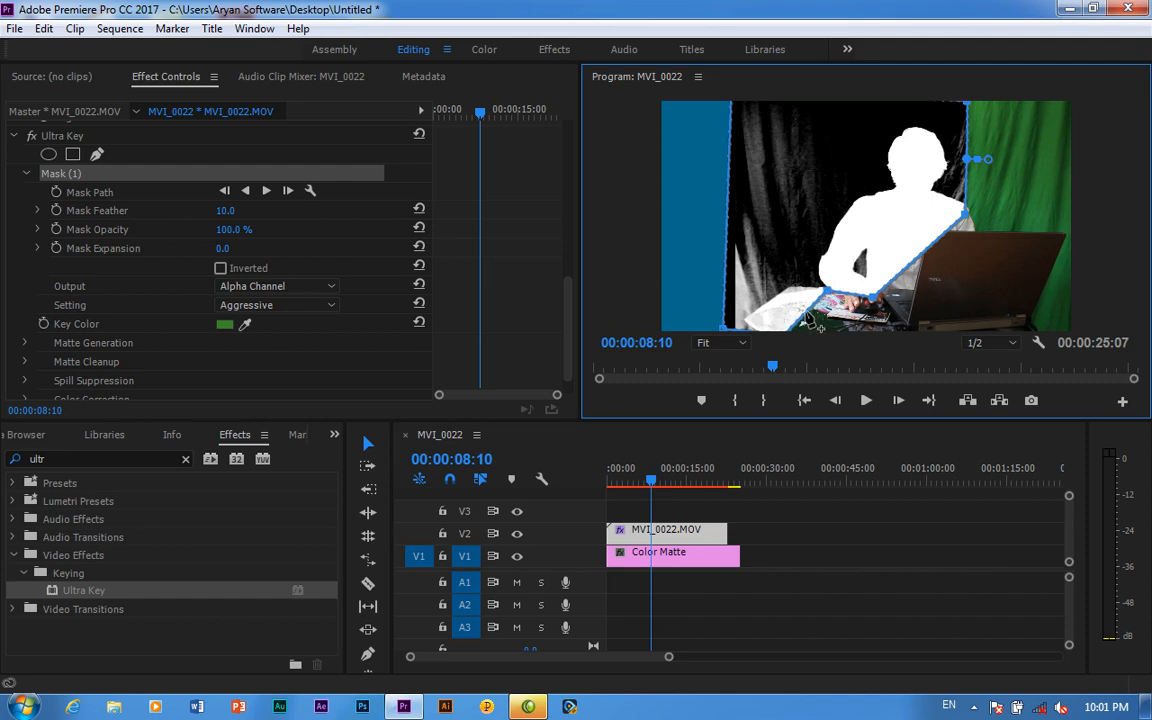
drag(805, 311, 746, 322)
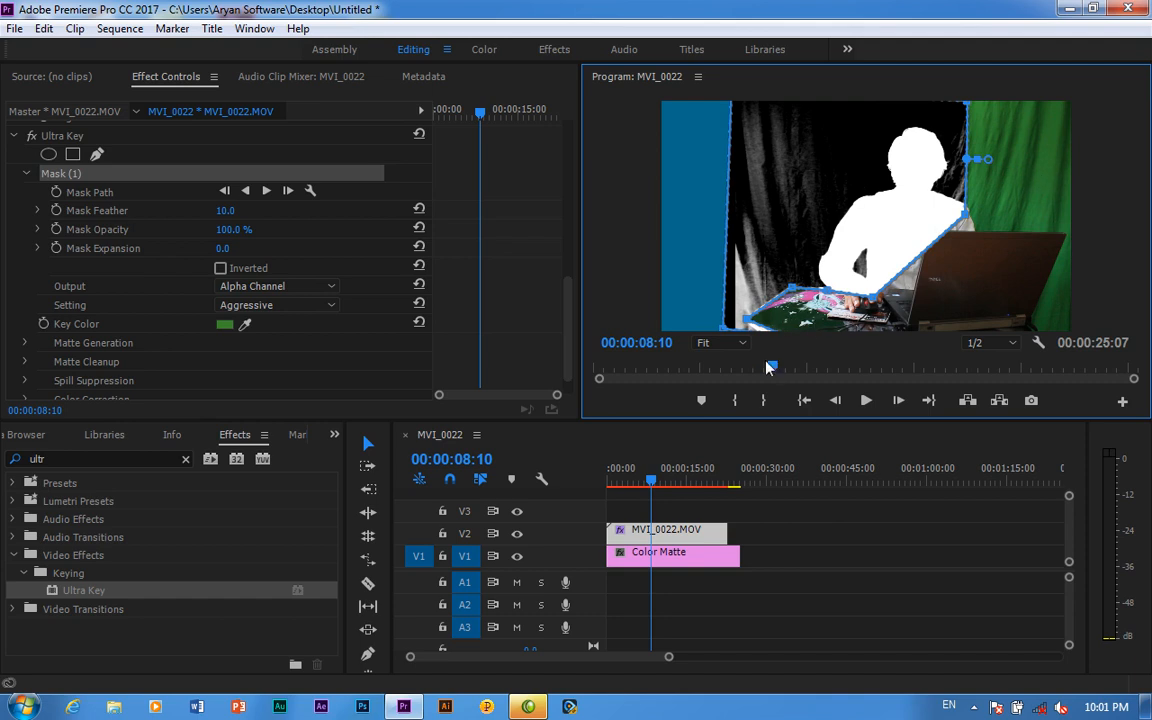
Step: Set Ultra Key's Matte Generation values to Transparency 42, Highlight 0 and Shadow 50
click(24, 343)
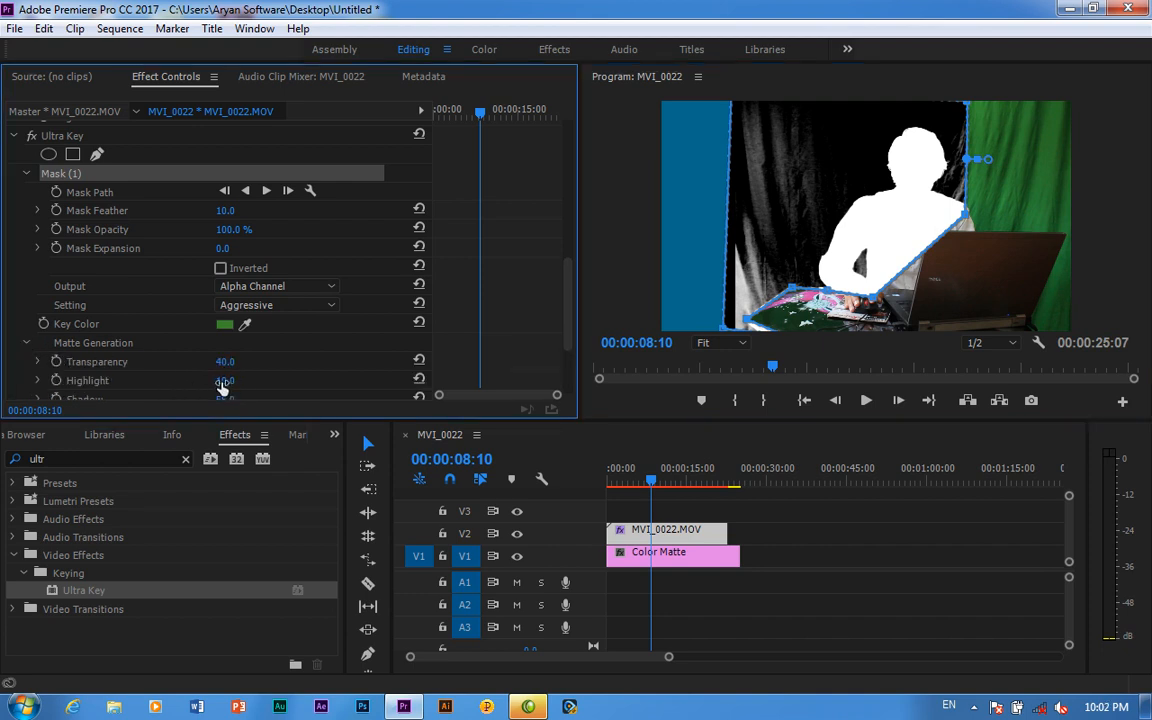
mouse_move(232, 386)
mouse_down()
mouse_move(252, 387)
mouse_move(221, 386)
mouse_move(231, 368)
mouse_up()
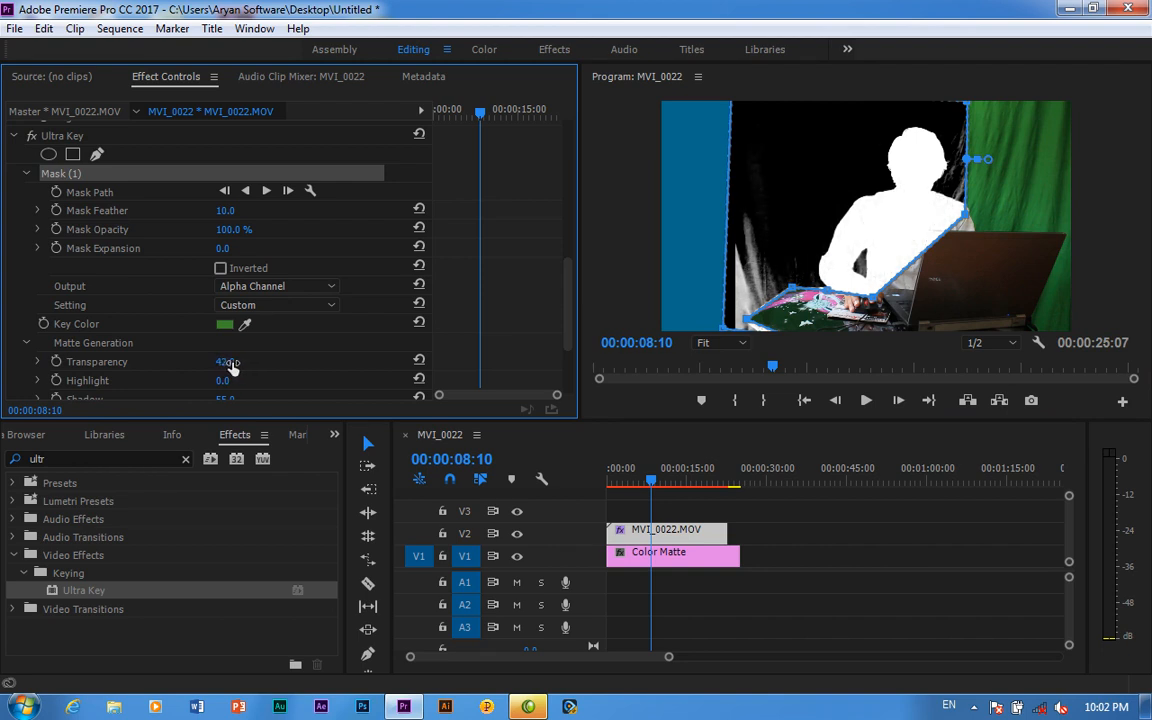
scroll(561, 302, down, 3)
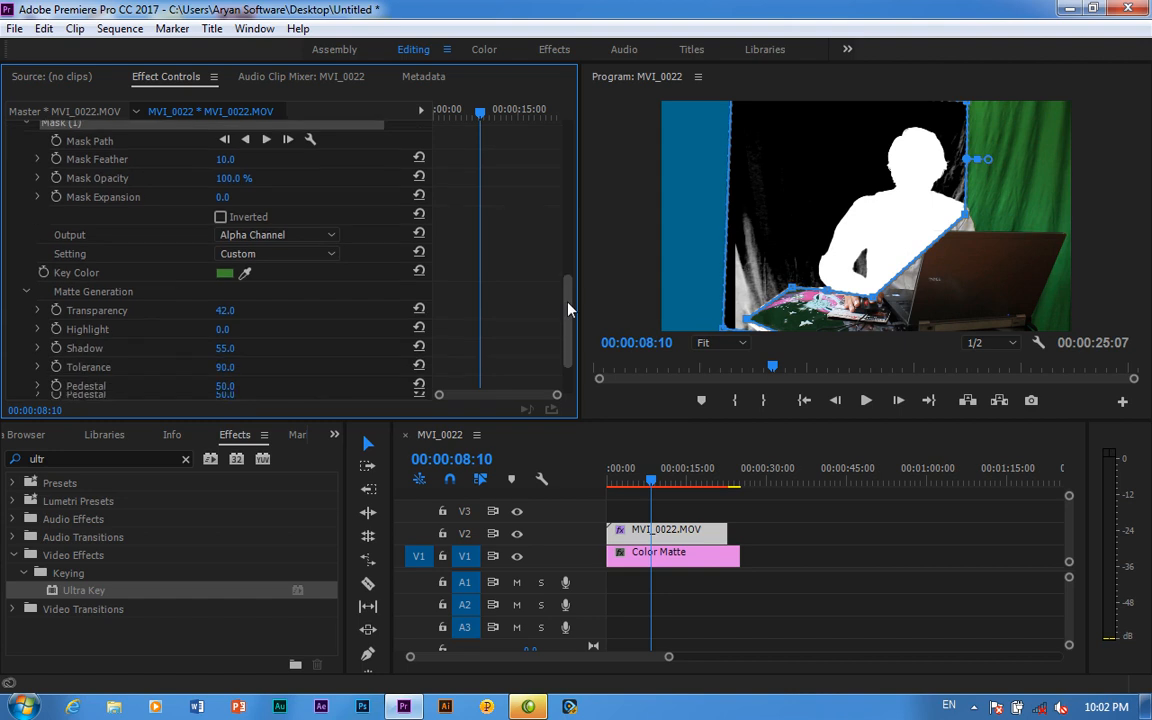
mouse_move(221, 329)
mouse_down()
mouse_move(178, 326)
mouse_move(213, 326)
mouse_up()
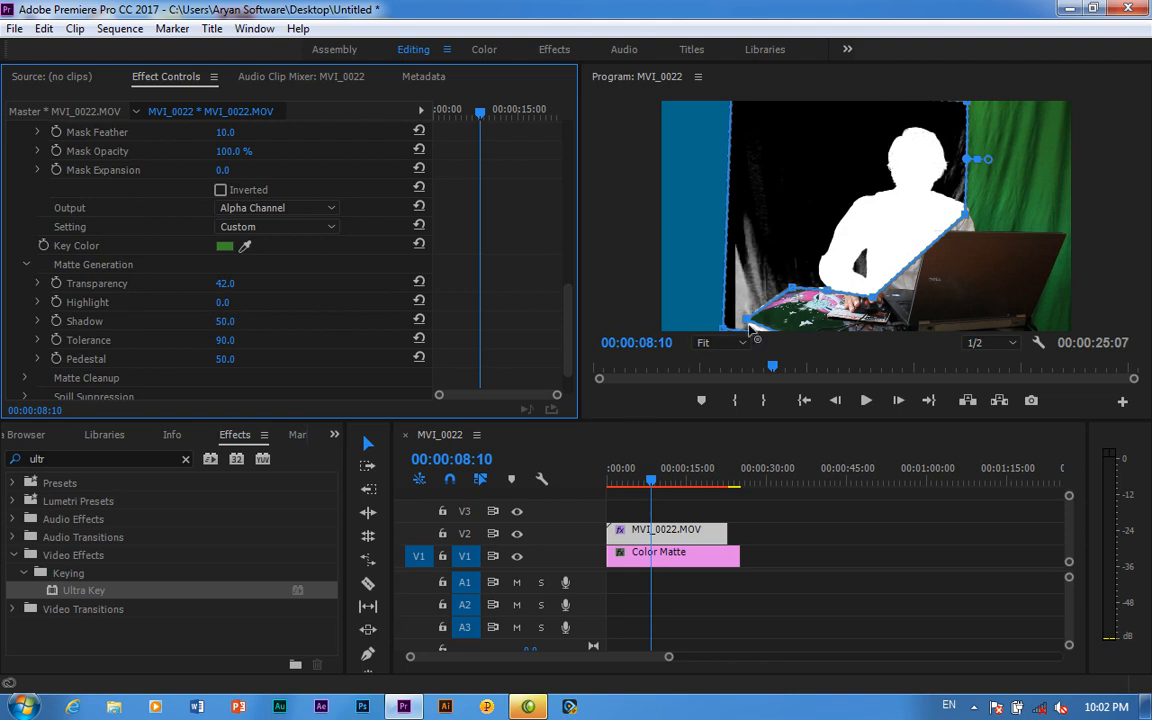
Step: Move the mask's two lower-left points up its left edge so the mask excludes the lower-left backdrop beside the table
drag(753, 326, 728, 205)
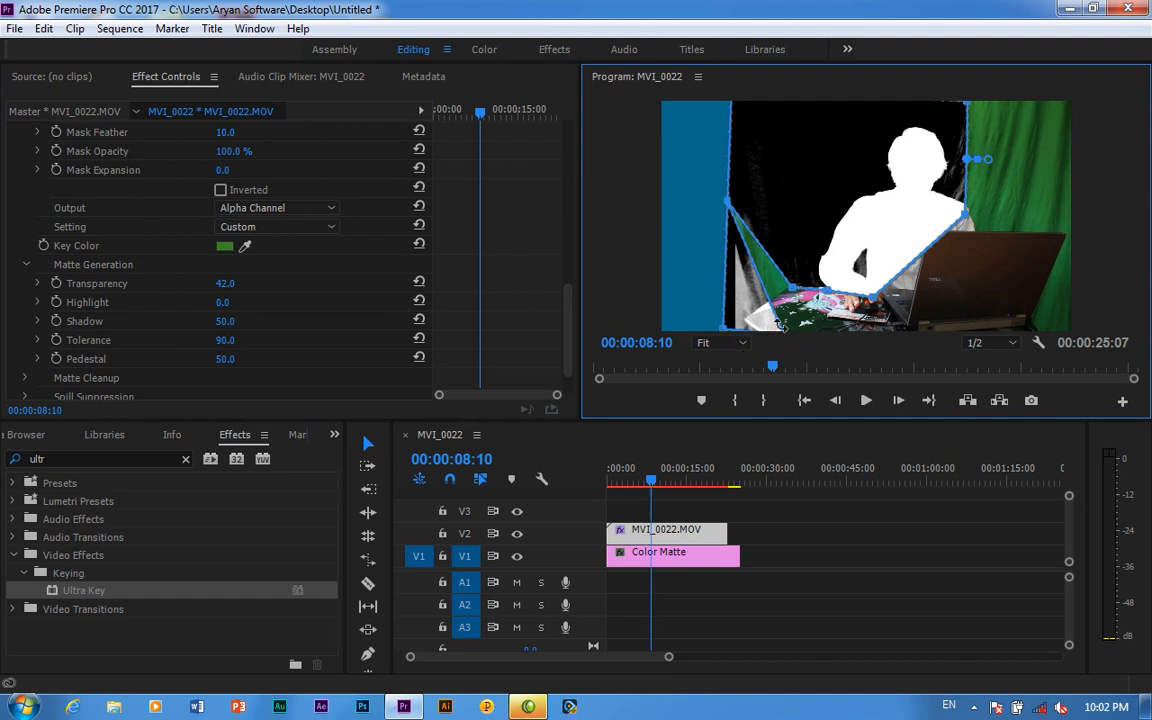
drag(722, 318, 725, 187)
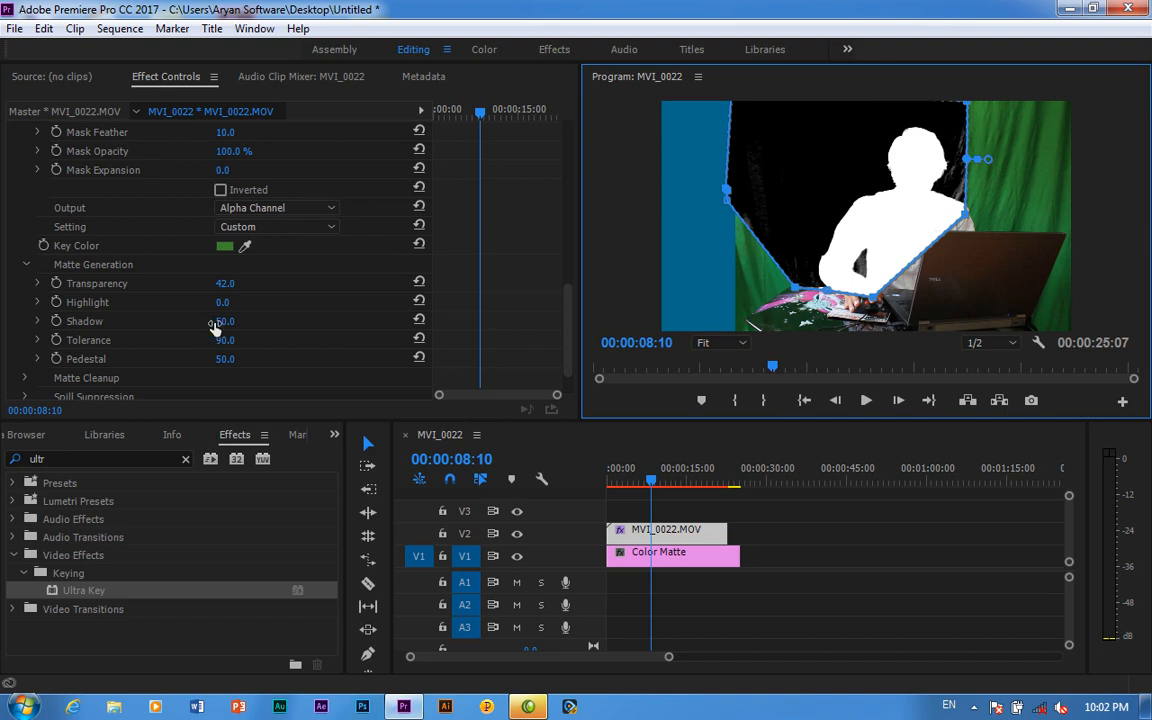
Step: Reduce the Matte Generation Shadow of the masked Ultra Key to 41
drag(223, 323, 194, 319)
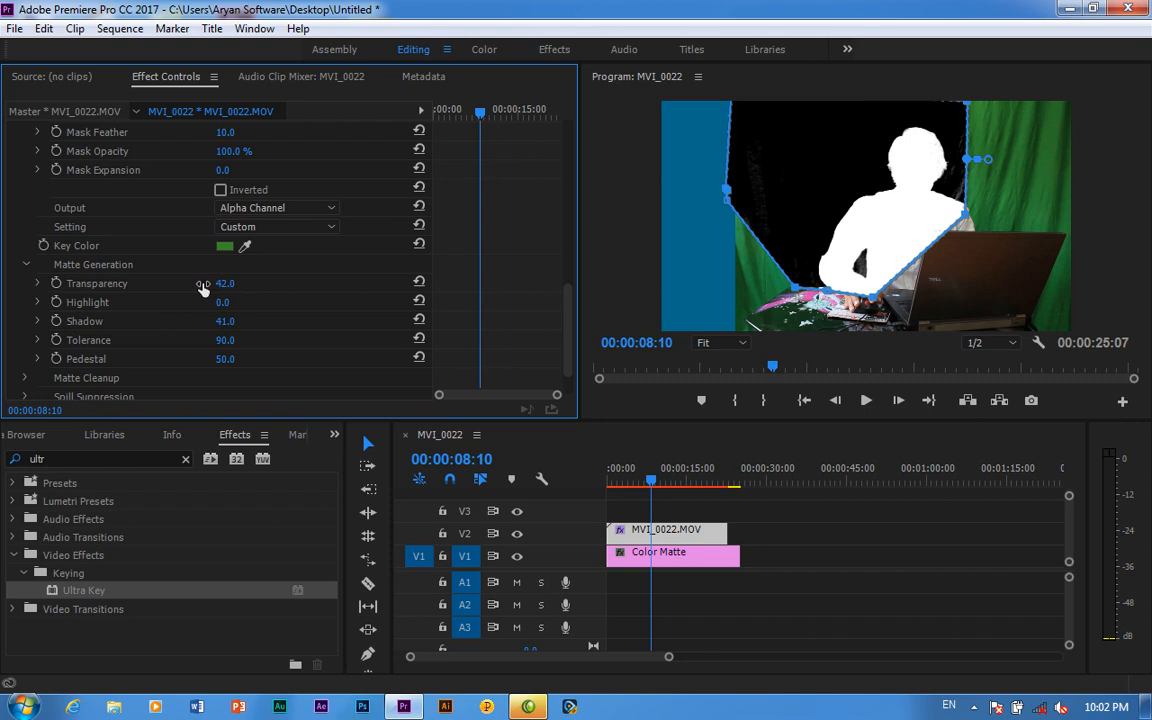
click(205, 284)
drag(225, 341, 201, 341)
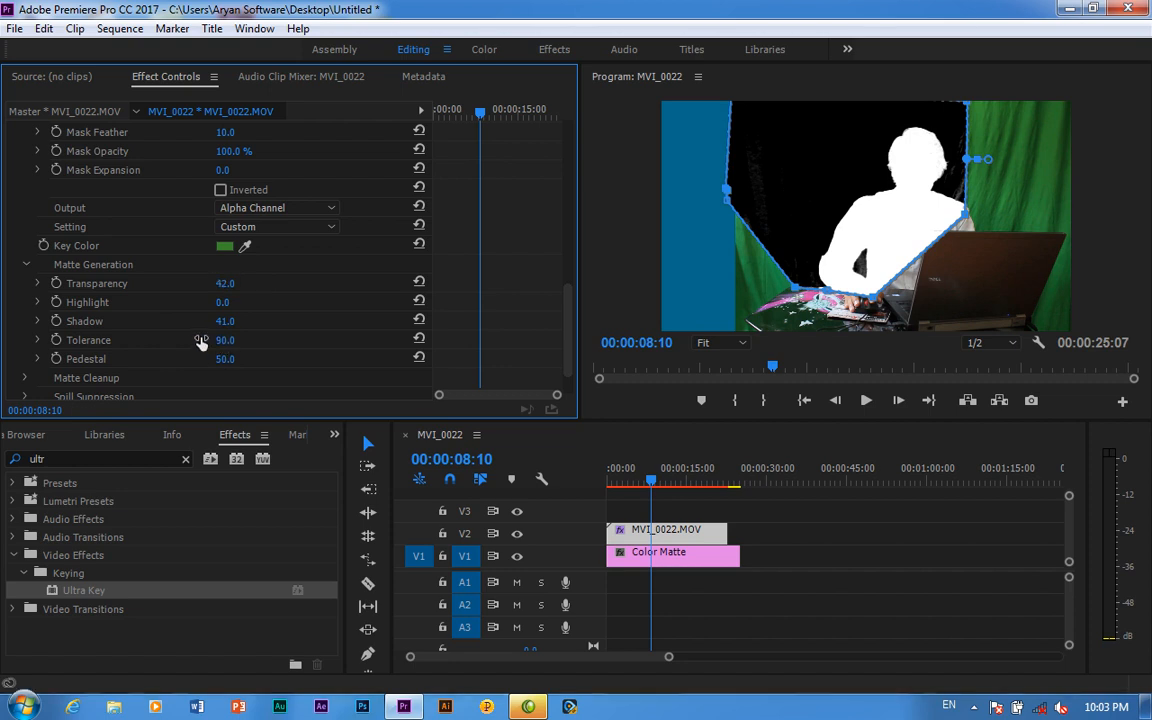
click(196, 342)
Step: Set the Matte Cleanup values of the masked Ultra Key to Soften 20 and Choke 50
scroll(150, 383, down, 2)
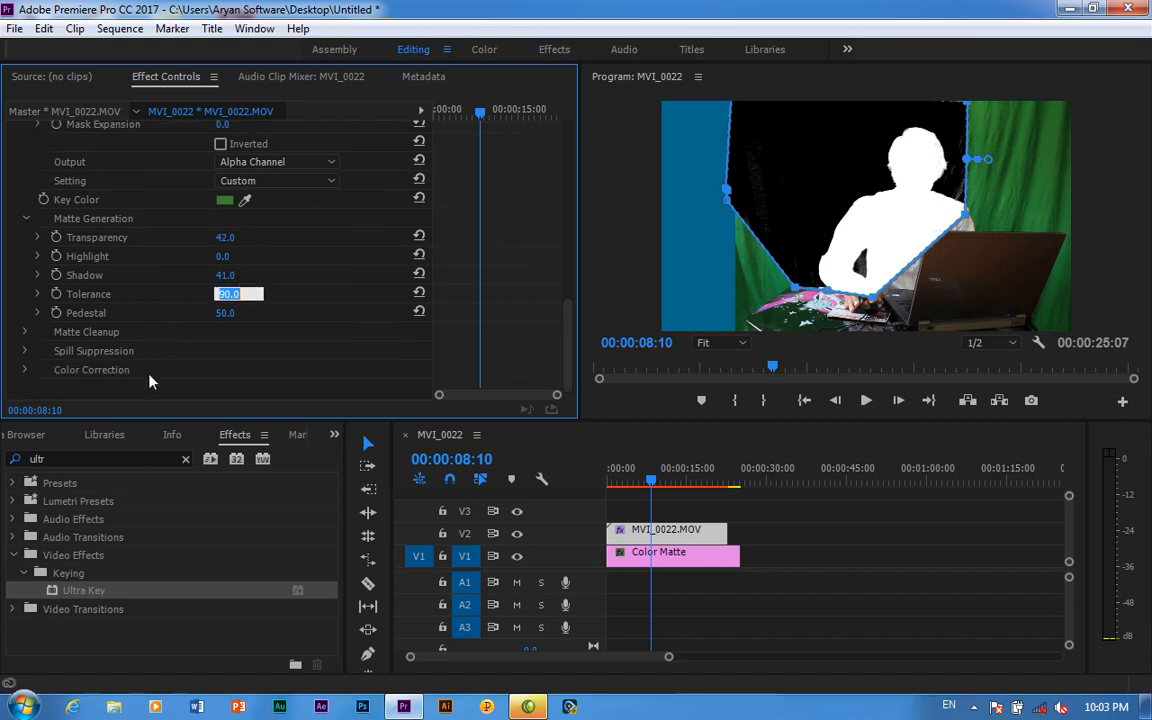
click(25, 332)
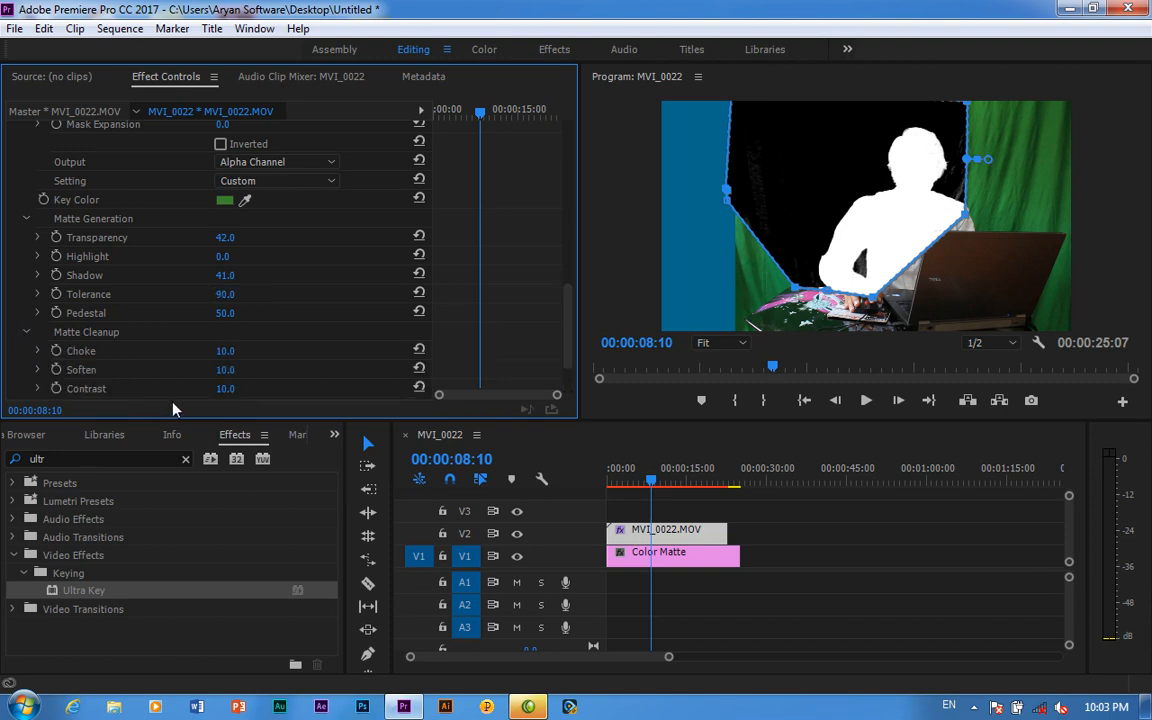
drag(222, 375, 248, 372)
text(20)
click(213, 357)
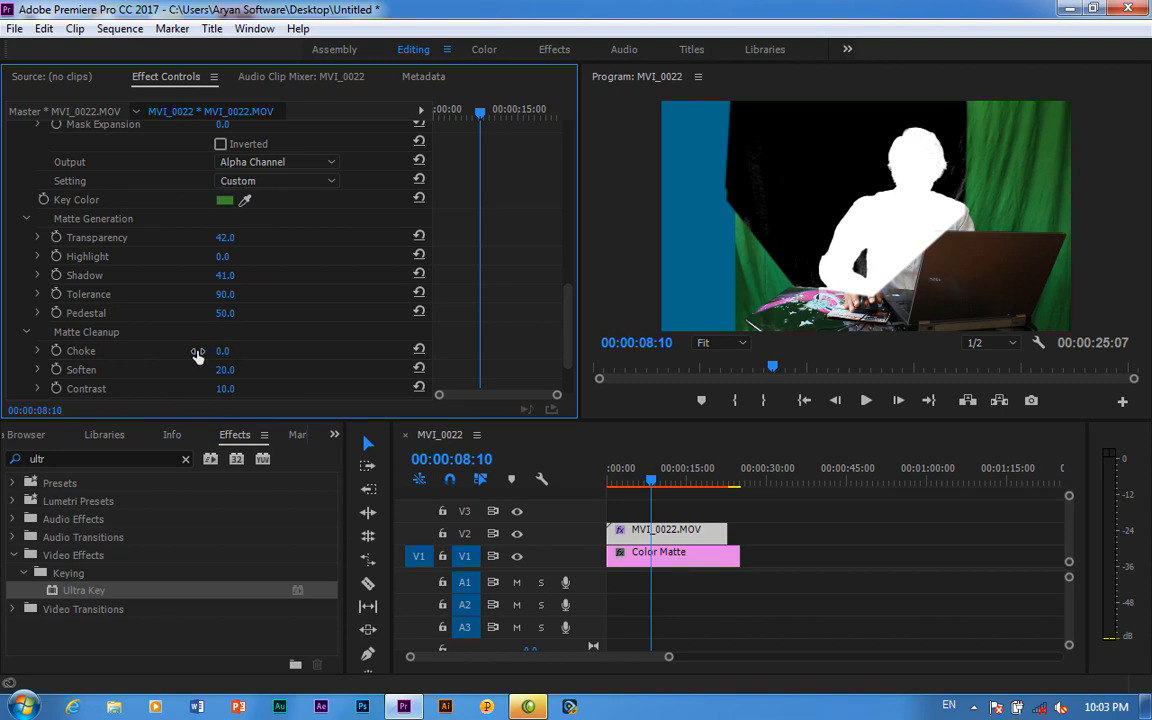
mouse_move(253, 357)
mouse_down()
mouse_move(206, 355)
mouse_move(235, 355)
mouse_up()
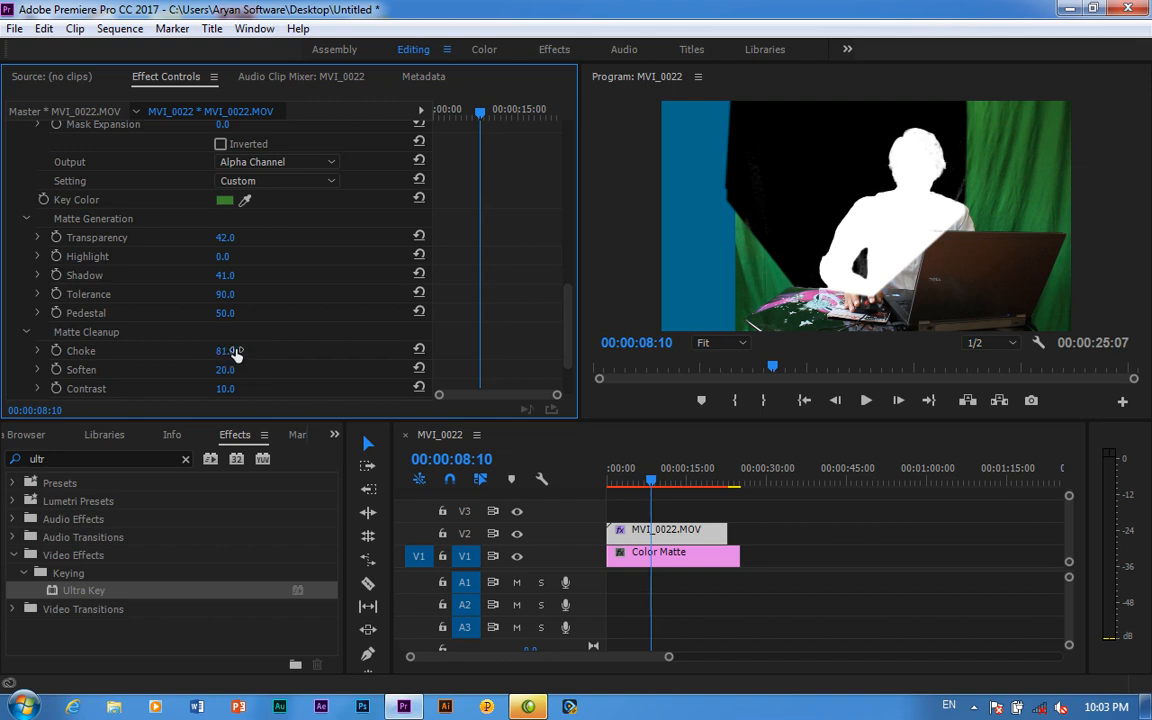
click(236, 353)
text(50)
key(Return)
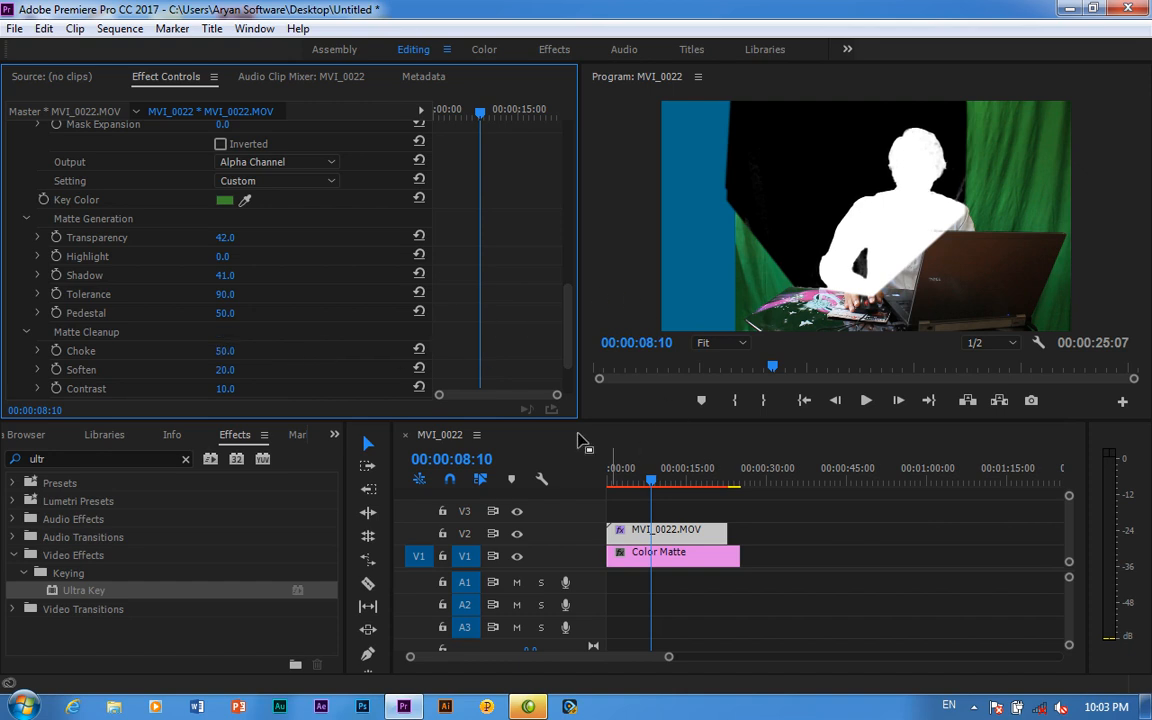
Step: Return the first Ultra Key's output to Composite and add a second Ultra Key effect to the MVI_0022 clip on V2
click(326, 162)
click(271, 181)
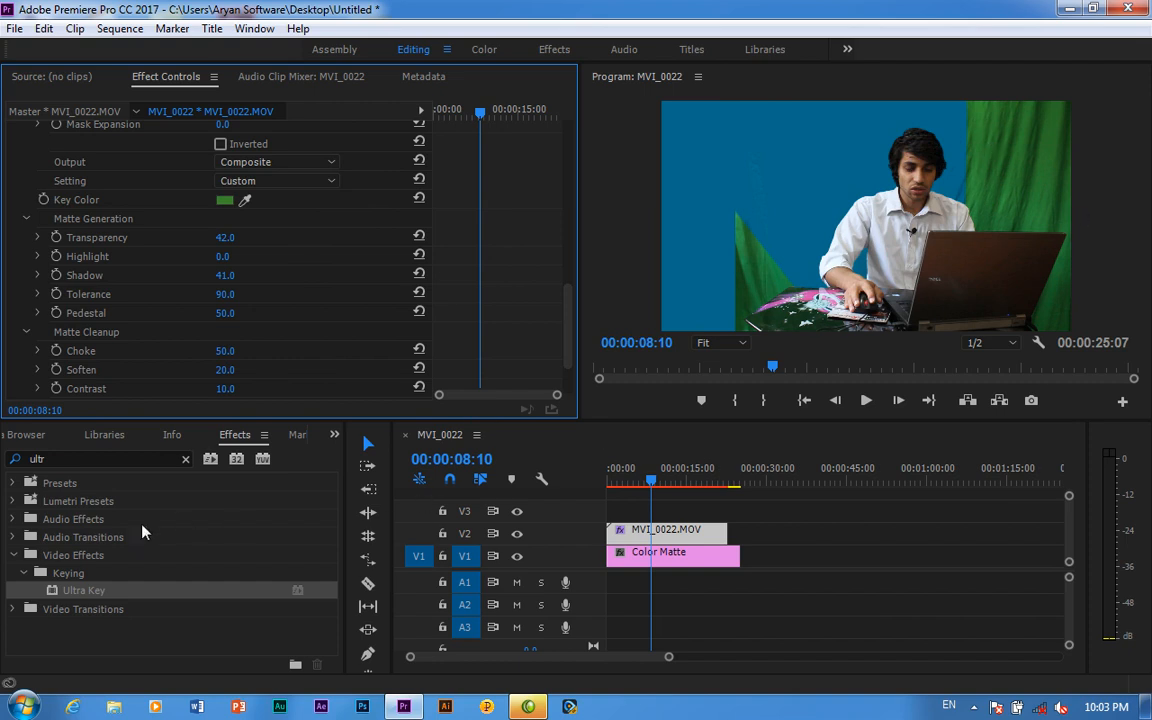
drag(65, 597, 660, 530)
scroll(557, 353, down, 5)
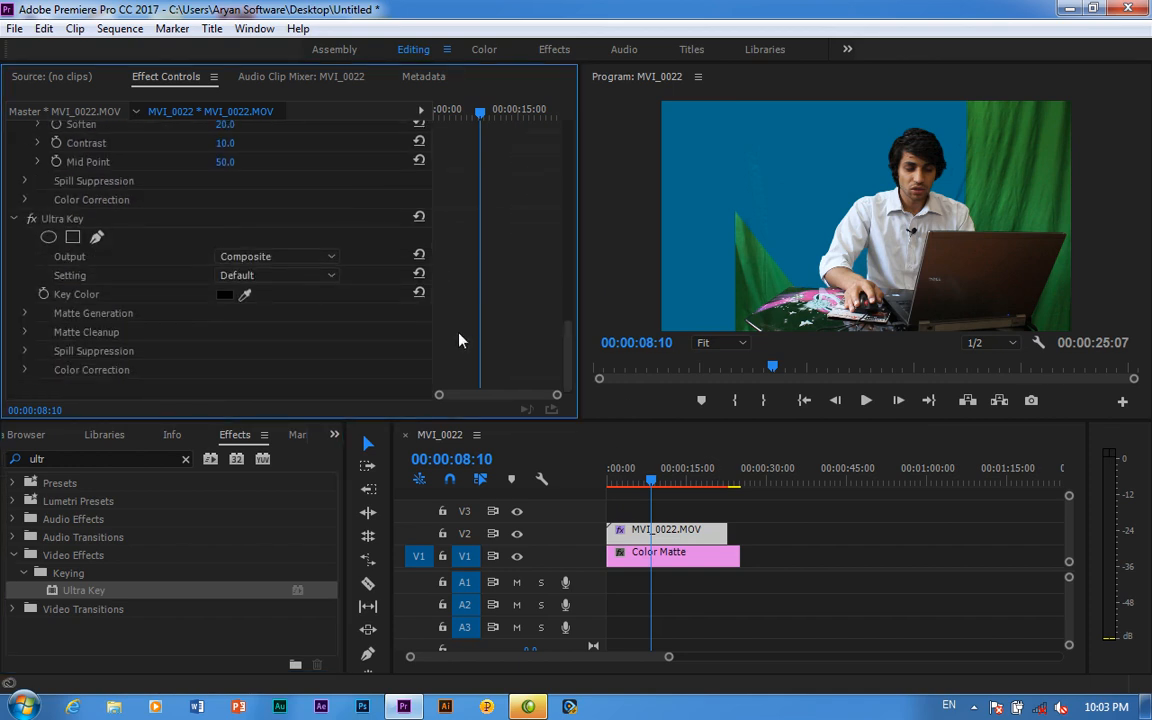
Step: Try keying the far-right green backdrop with the unmasked second Ultra Key, using Alpha Channel output, the Aggressive setting and an adjusted Transparency
click(245, 294)
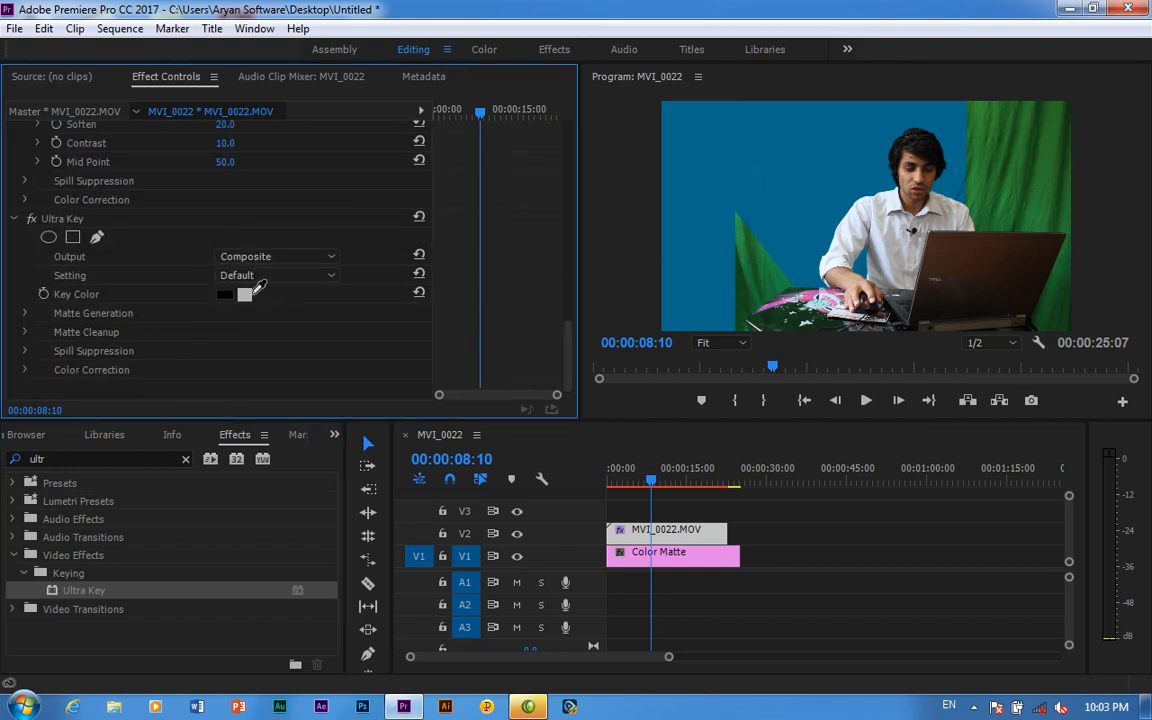
click(1049, 178)
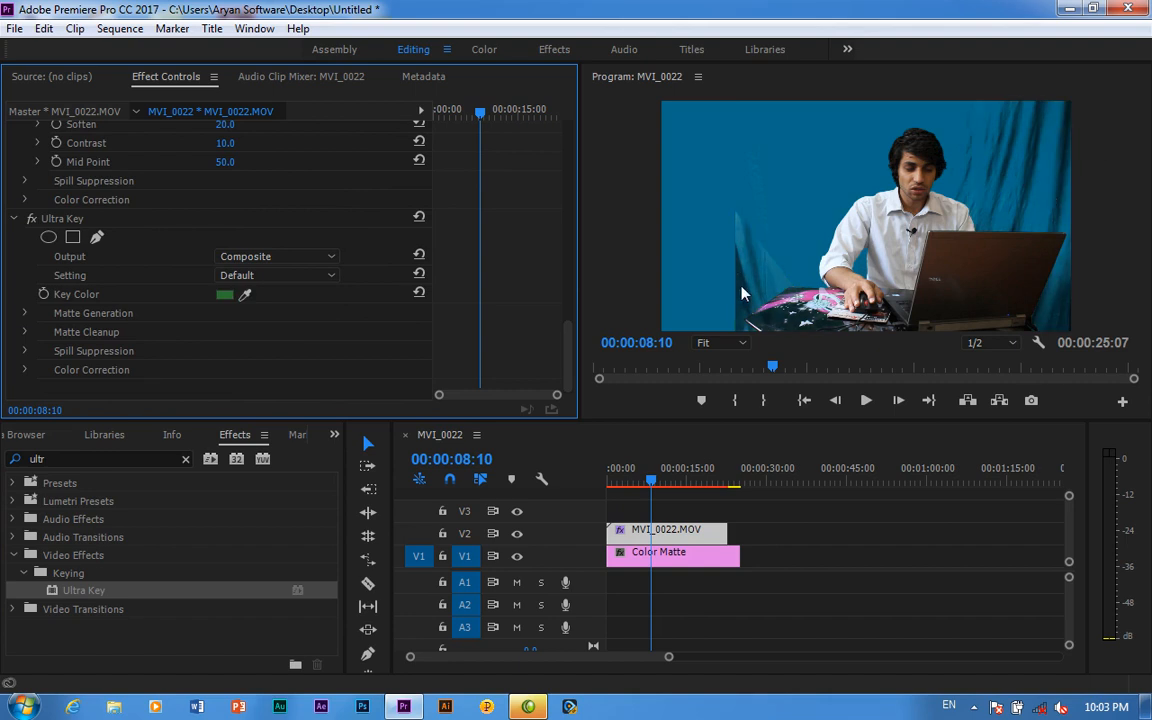
click(320, 257)
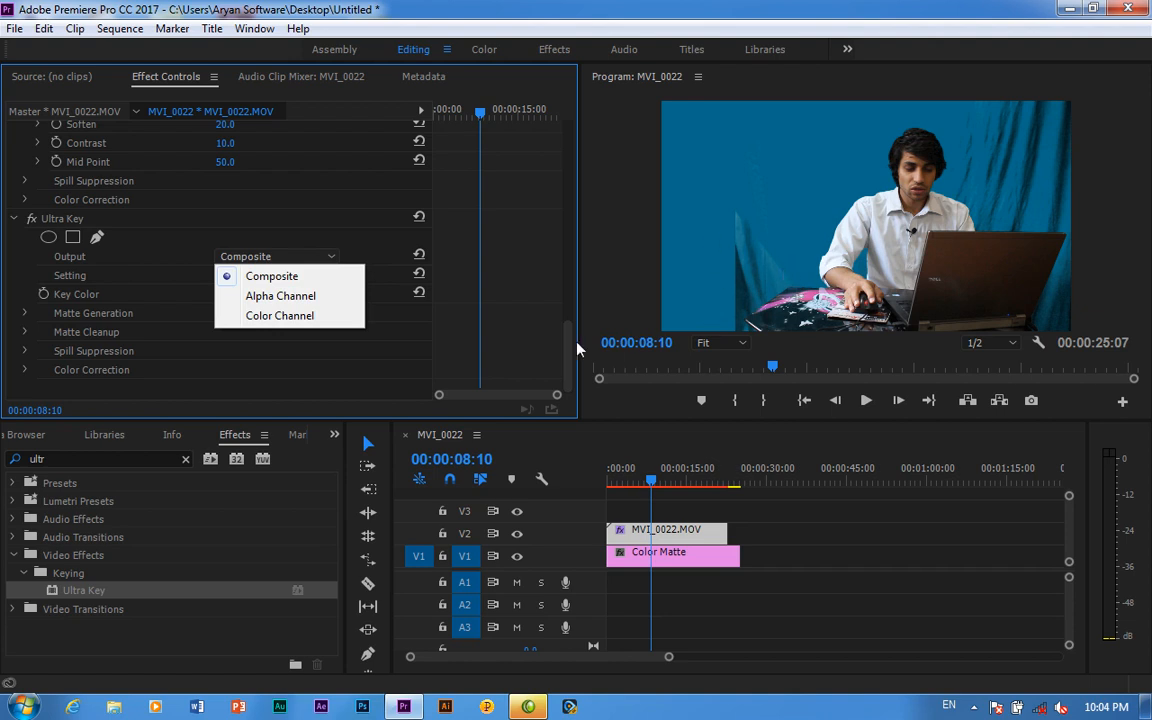
click(257, 300)
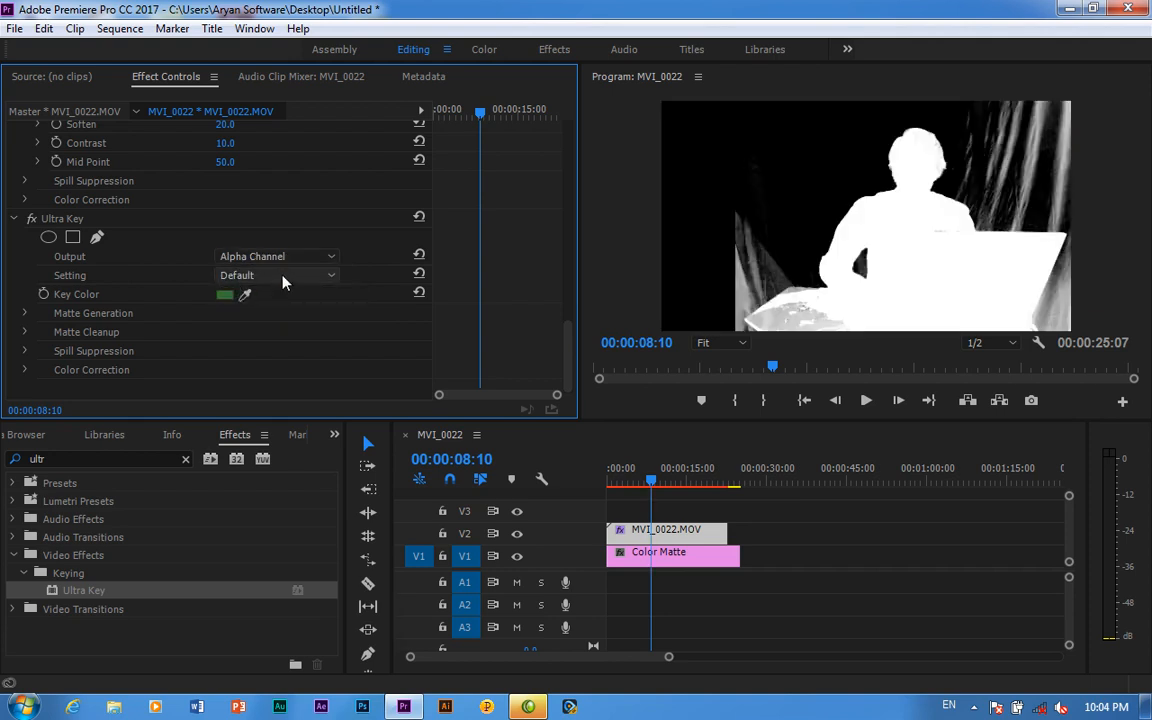
click(283, 278)
click(257, 332)
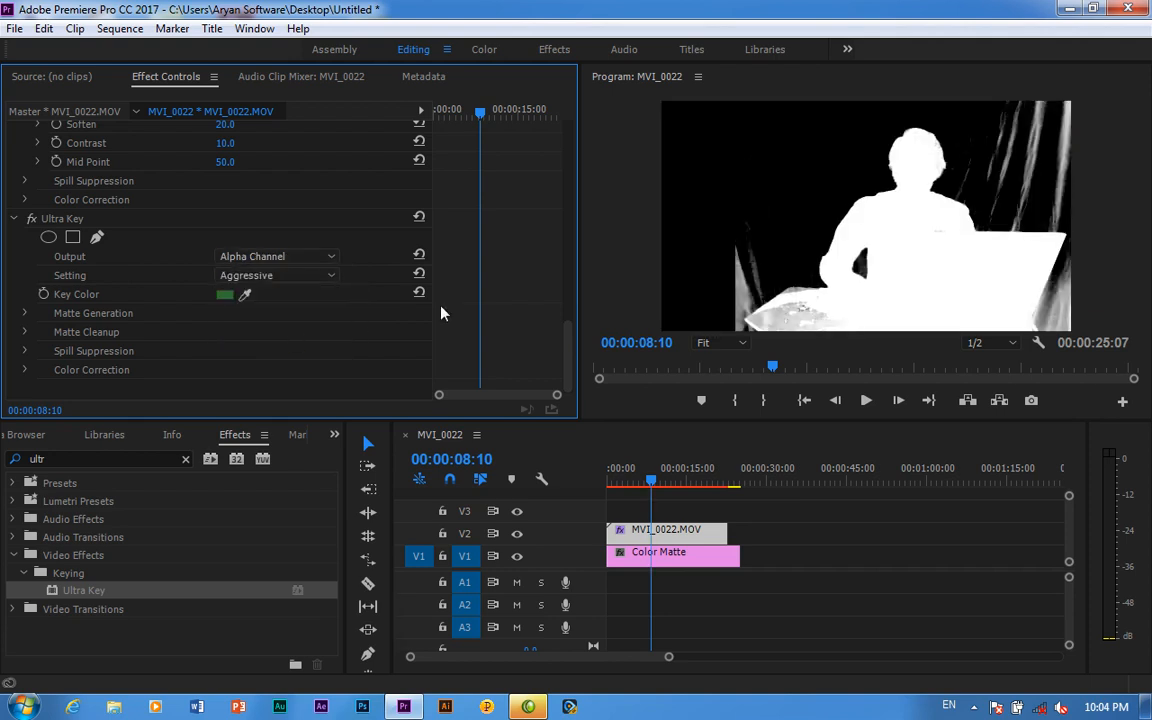
click(24, 313)
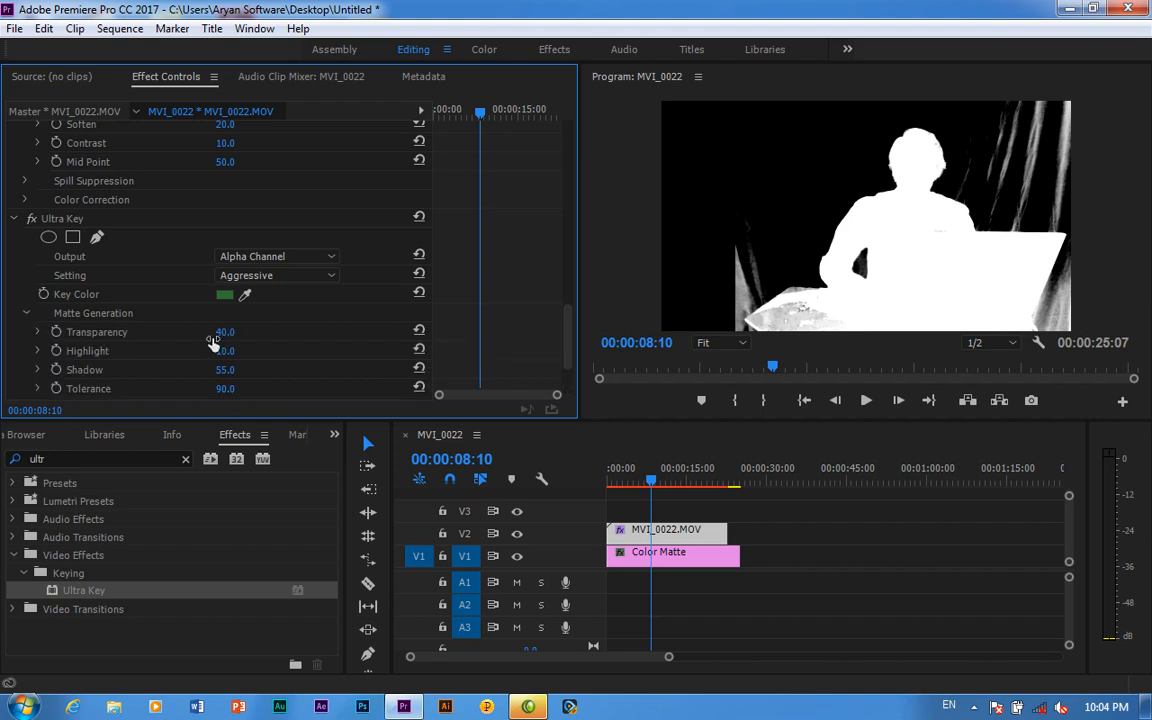
mouse_move(224, 333)
mouse_down()
mouse_move(254, 334)
mouse_move(225, 335)
mouse_move(241, 330)
mouse_up()
Step: Undo the second Ultra Key's transparency, setting, output and key color changes
key(ctrl+z)
key(ctrl+z)
key(ctrl+z)
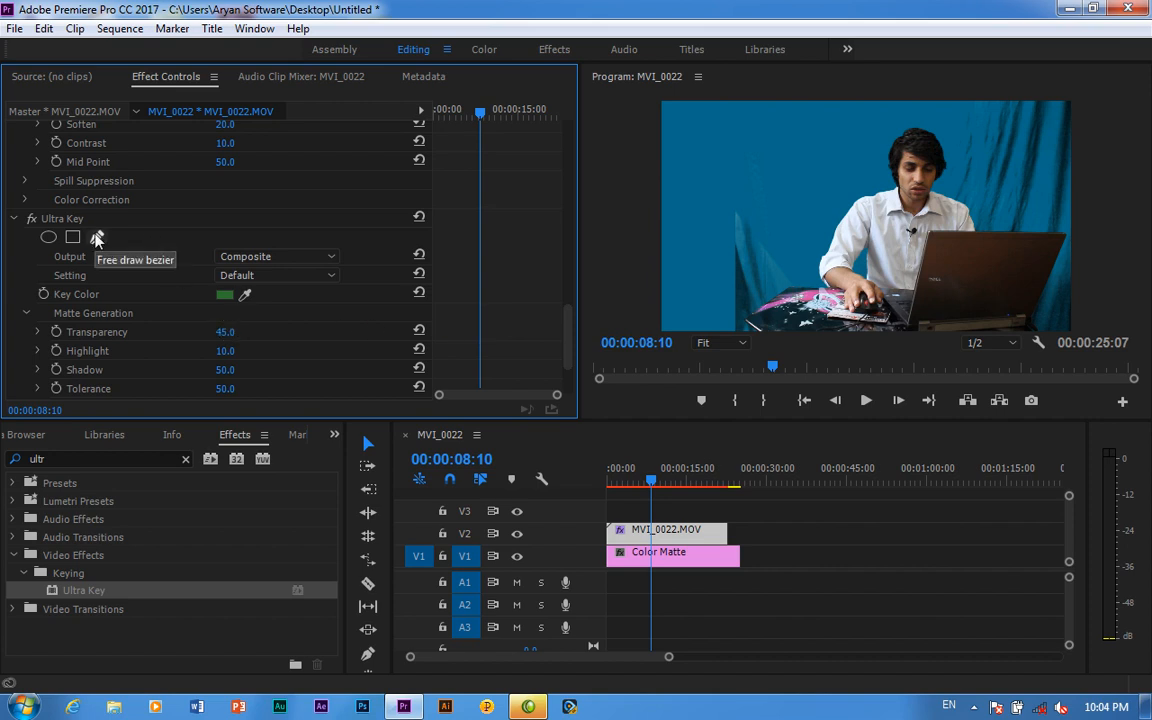
key(ctrl+z)
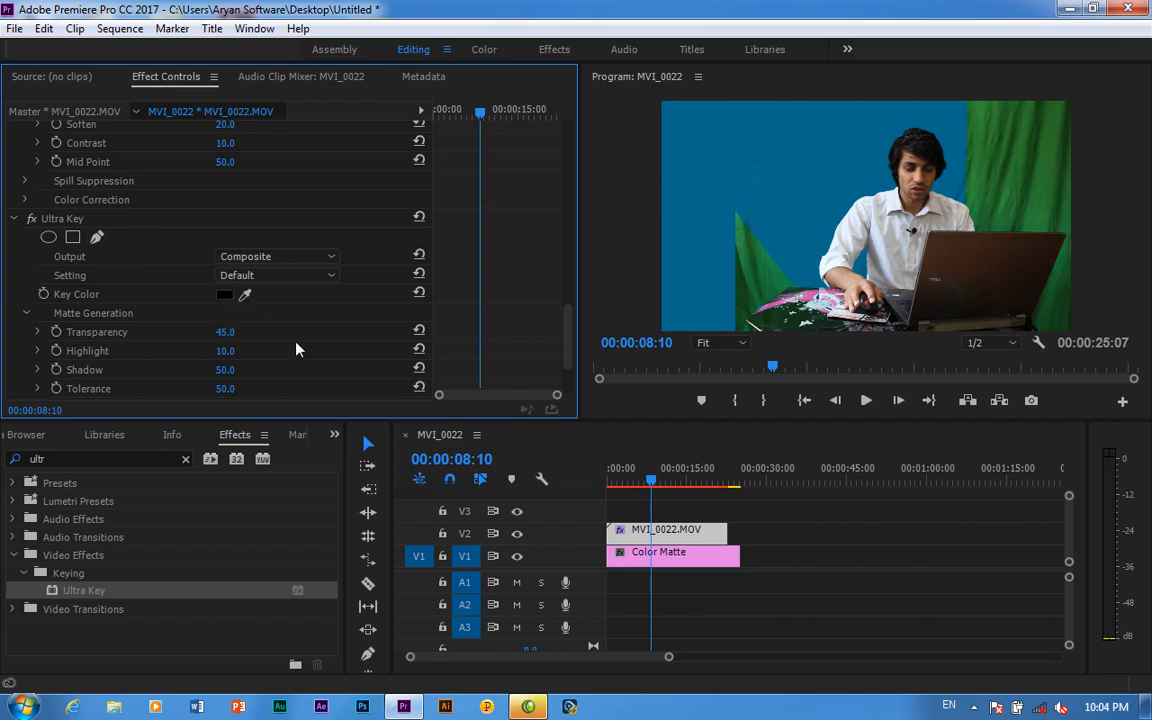
Step: Draw a closed pen mask for the second Ultra Key around the far-right backdrop, following the laptop lid's top and right edges
click(96, 237)
click(963, 103)
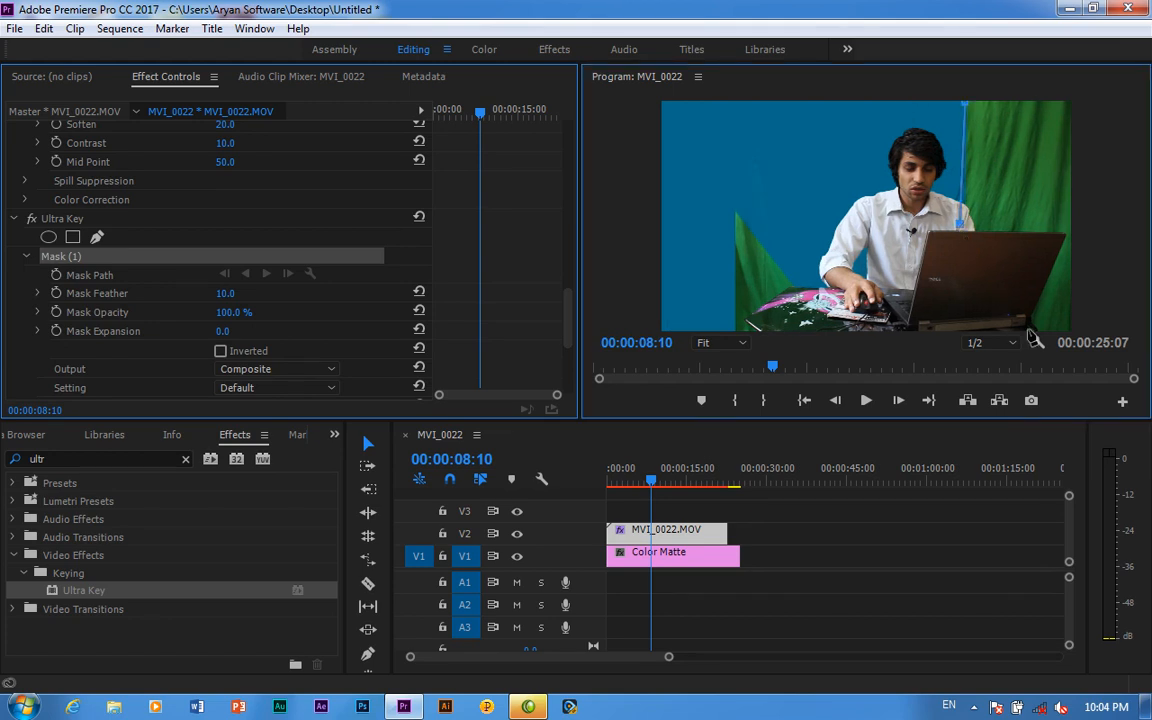
click(961, 225)
drag(960, 225, 962, 235)
click(1065, 236)
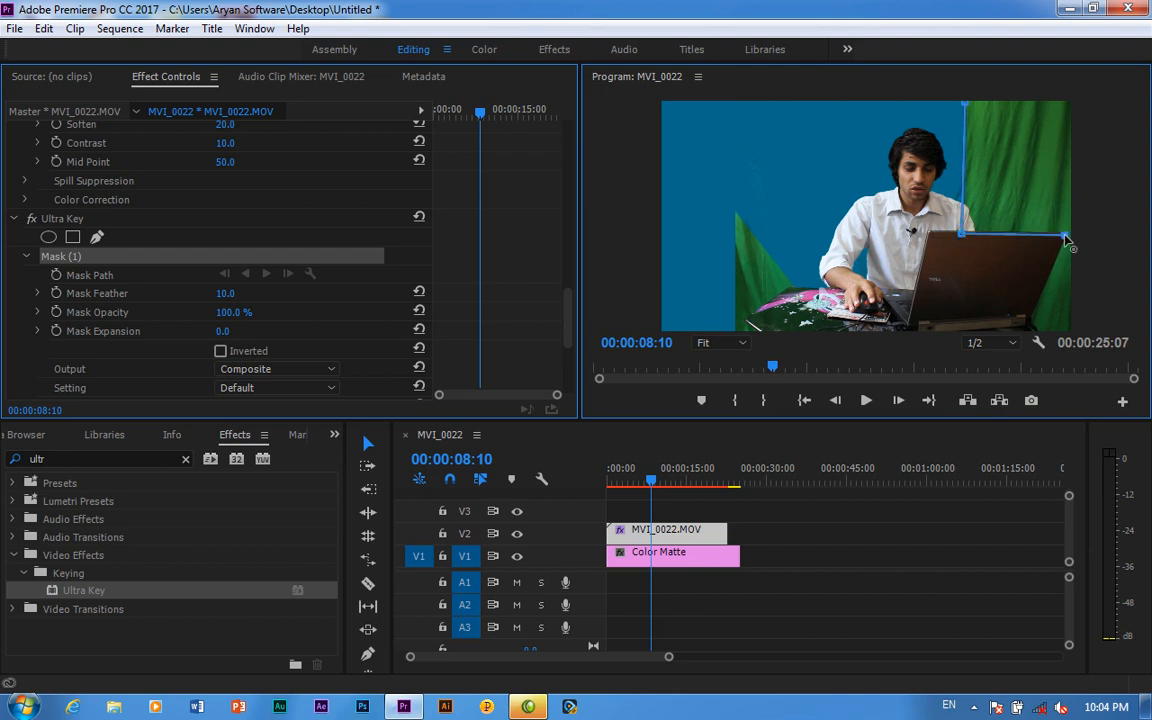
click(1030, 316)
click(1002, 329)
drag(1002, 329, 1043, 333)
click(1072, 329)
click(1073, 102)
click(966, 102)
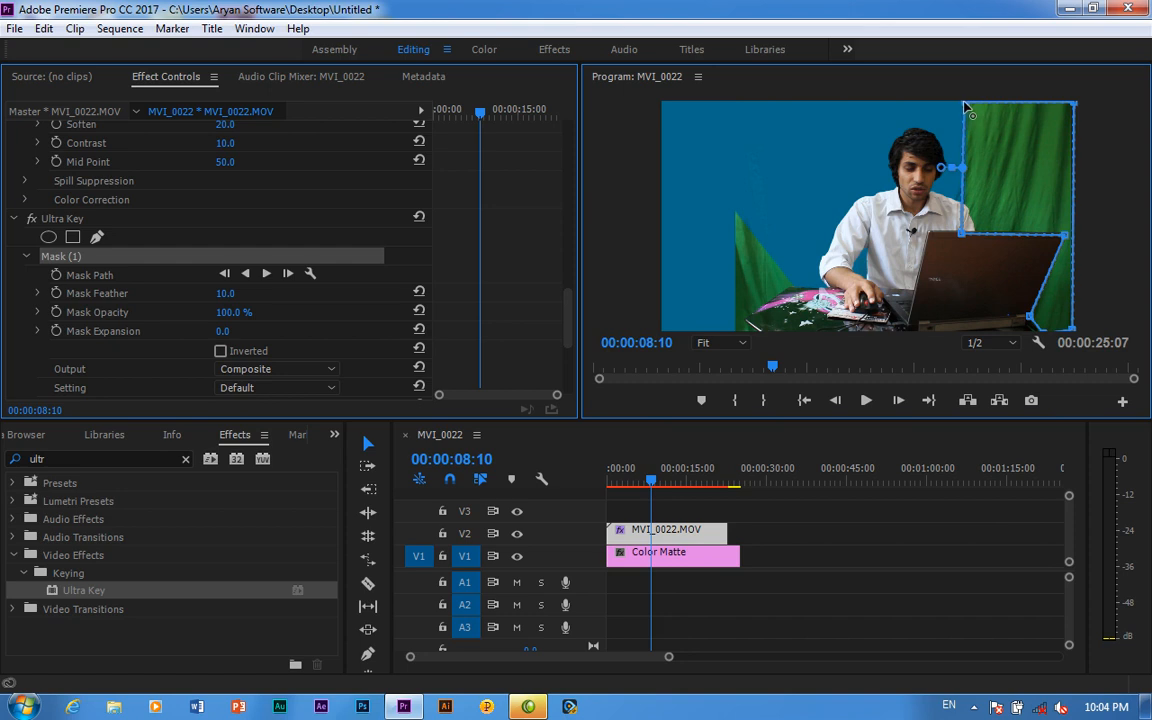
Step: Sample the masked far-right backdrop as the second Ultra Key's key color, with setting Aggressive and output Alpha Channel
scroll(559, 314, down, 4)
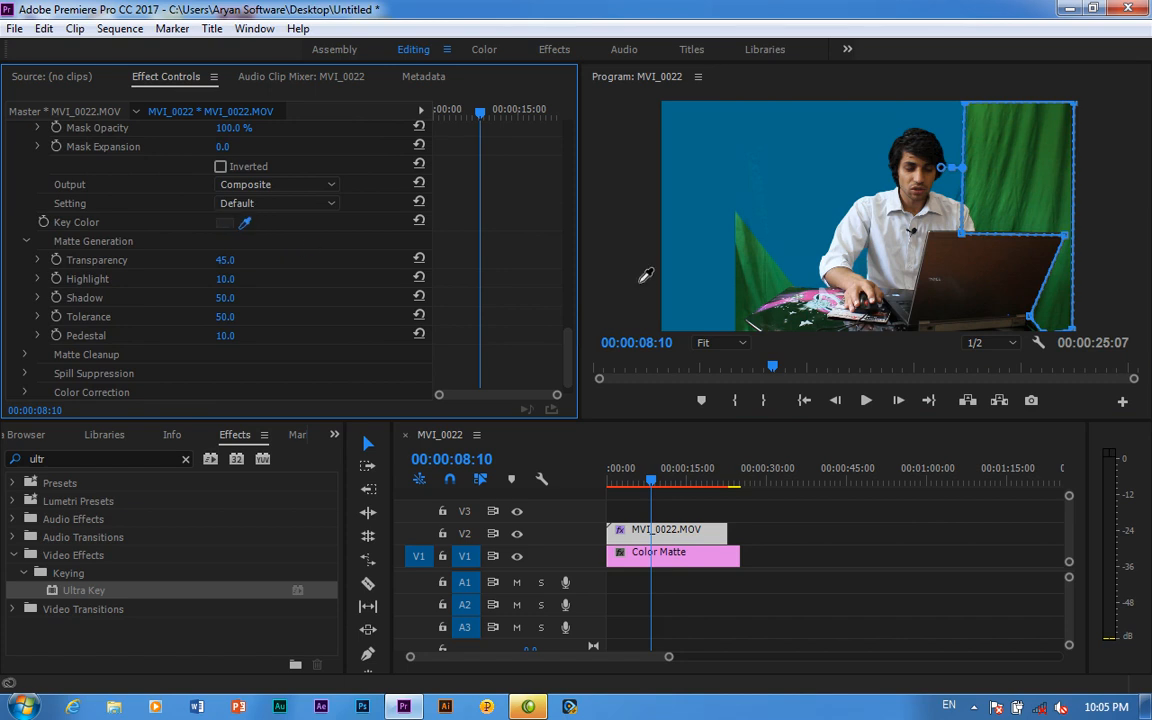
click(1022, 182)
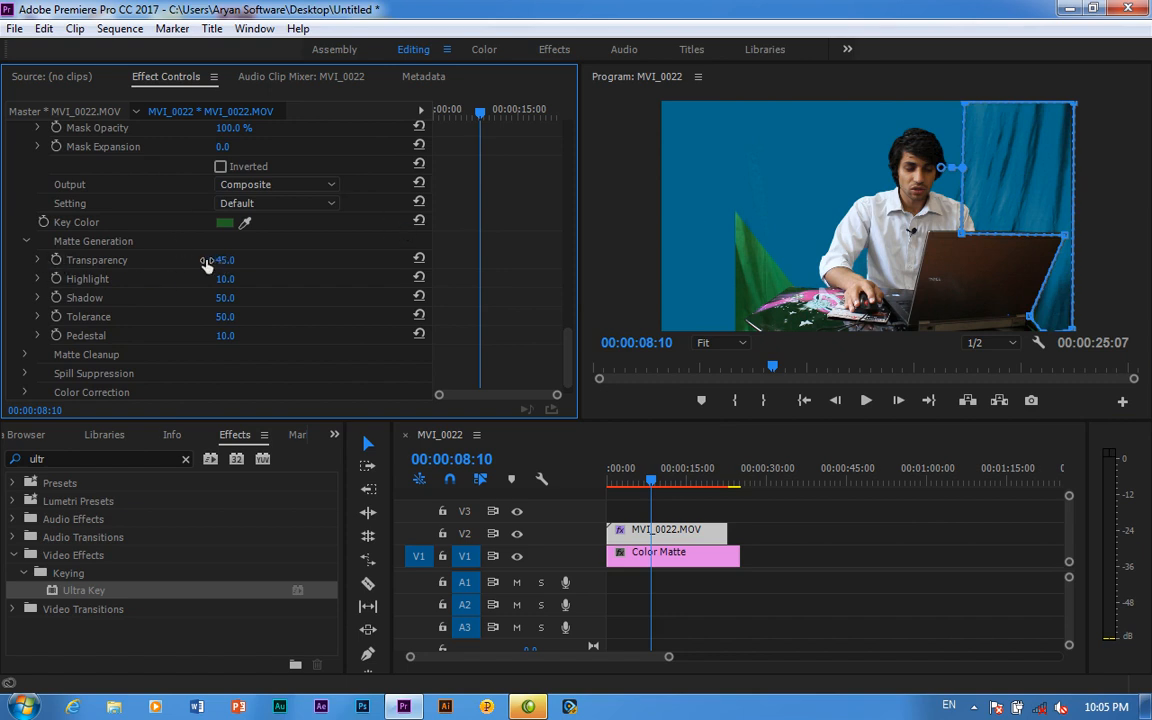
mouse_move(205, 262)
mouse_down()
mouse_move(288, 264)
mouse_move(195, 285)
mouse_up()
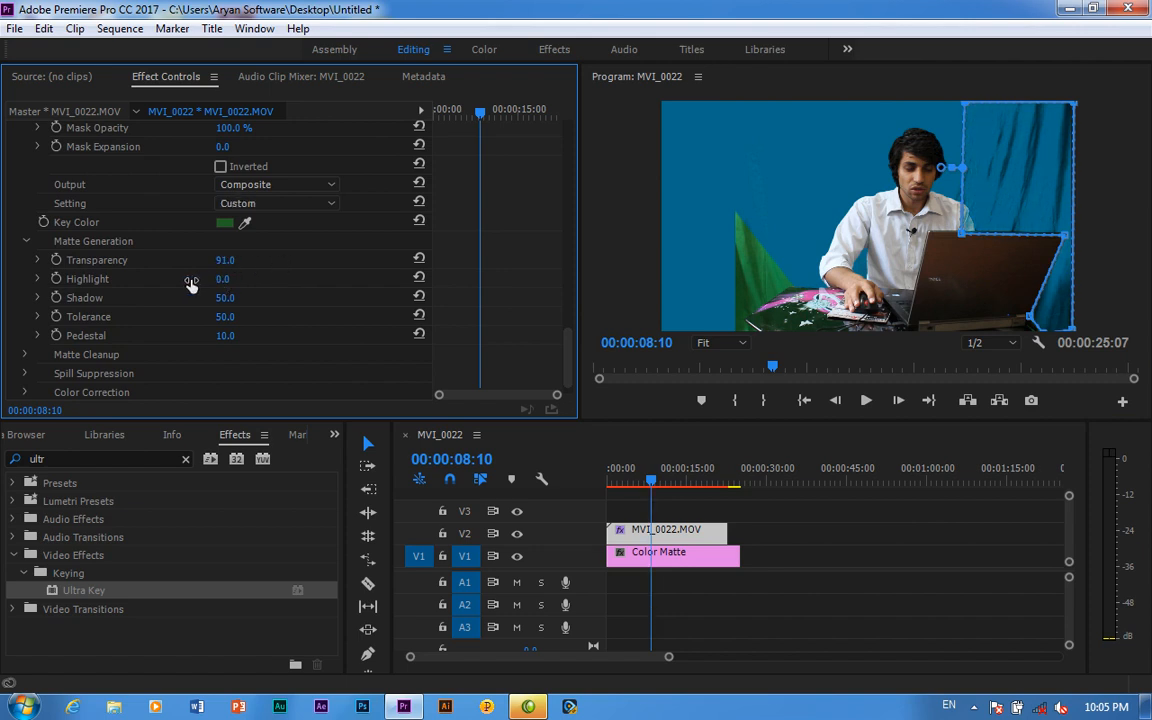
drag(195, 285, 225, 287)
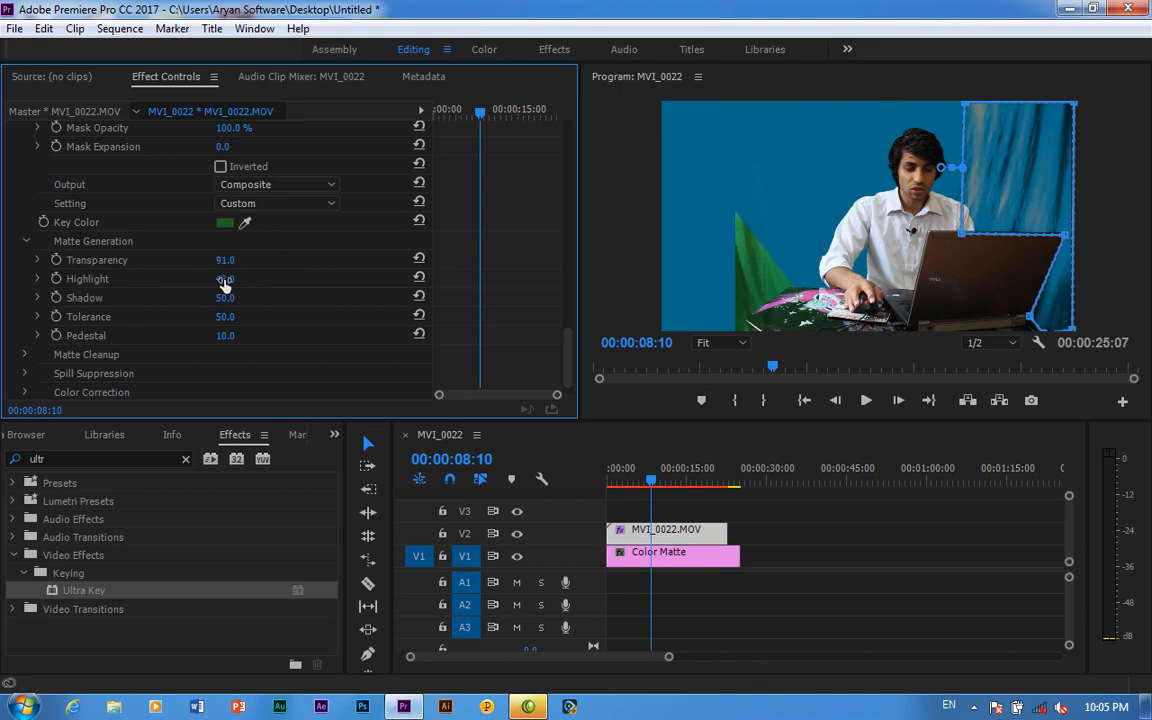
click(300, 201)
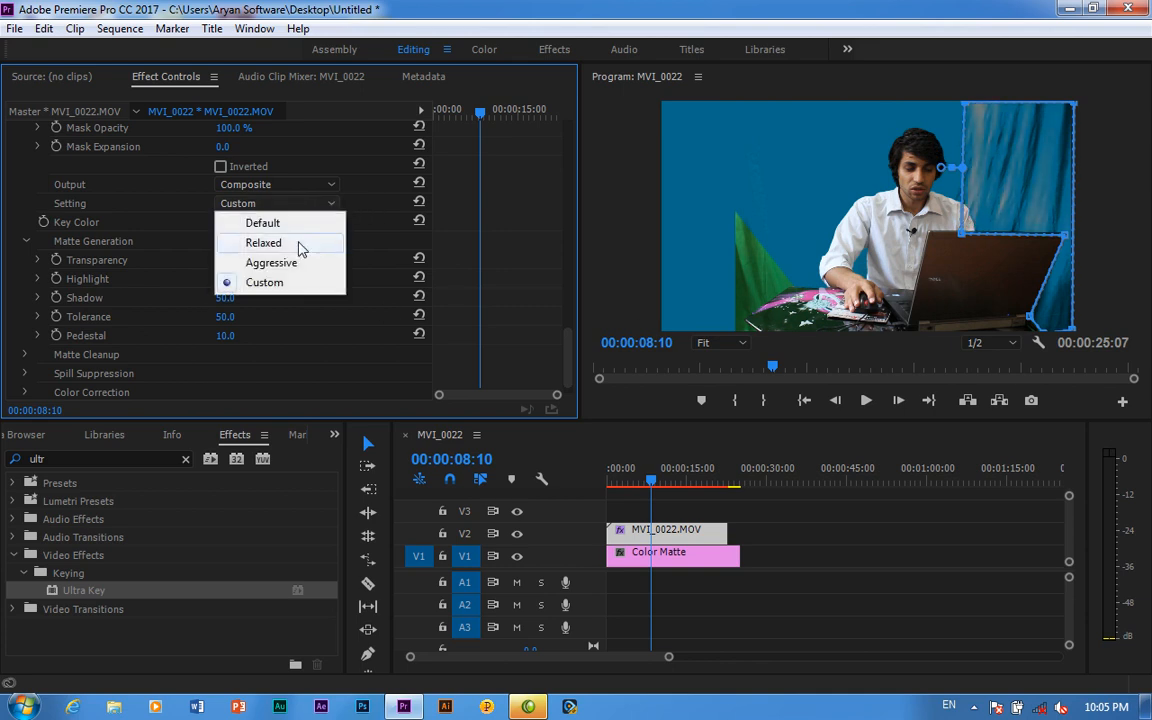
click(292, 264)
click(313, 190)
click(295, 224)
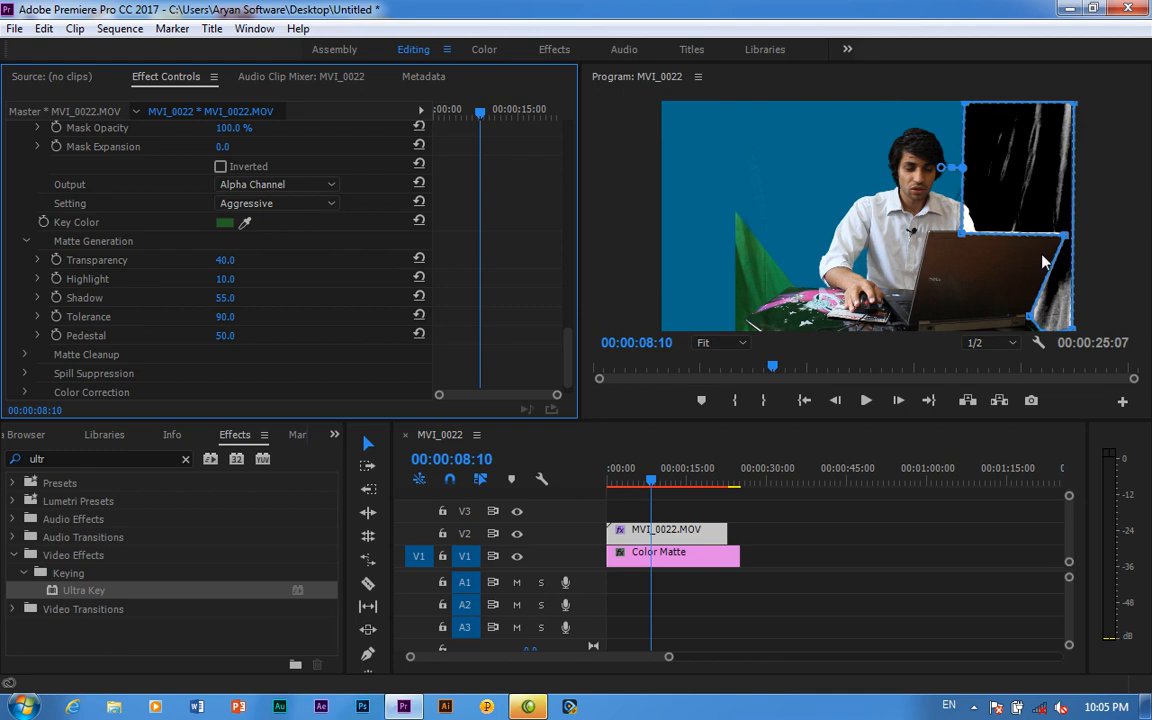
Step: Set the second Ultra Key's Matte Generation Transparency to 39 and Shadow to 22
drag(245, 262, 247, 263)
click(225, 262)
drag(199, 303, 175, 301)
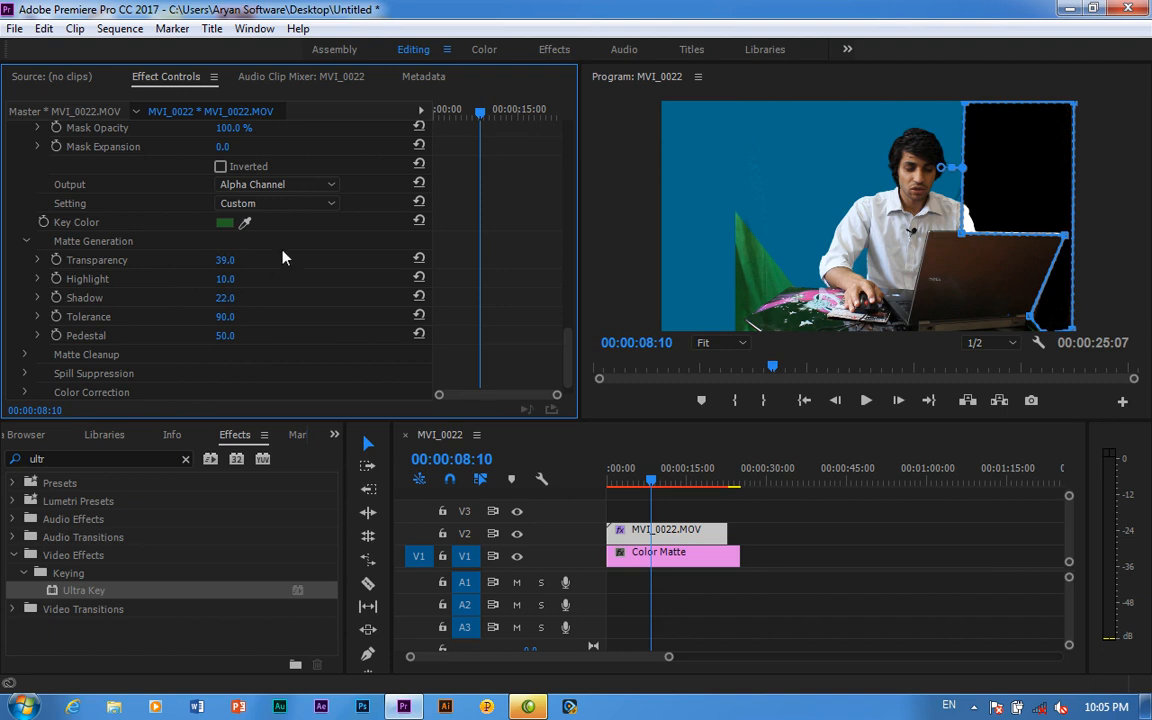
Step: Switch the second Ultra Key's output to Composite and apply a third Ultra Key effect to the MVI_0022 clip
click(285, 184)
click(300, 203)
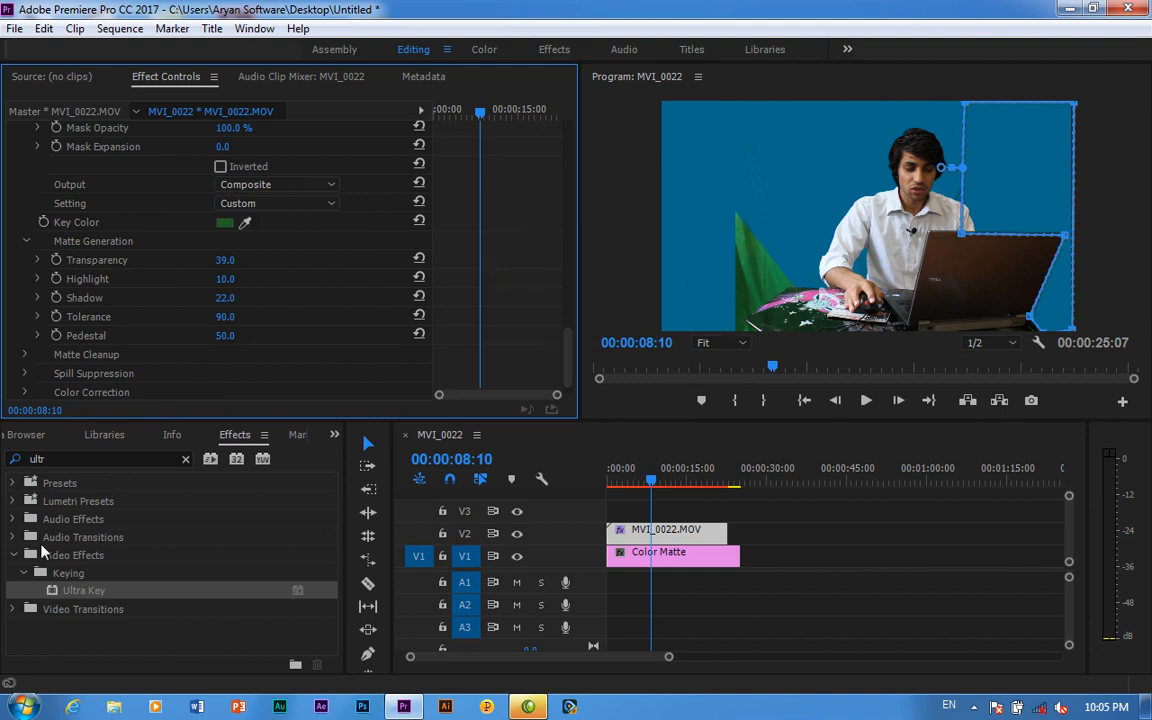
drag(52, 592, 645, 531)
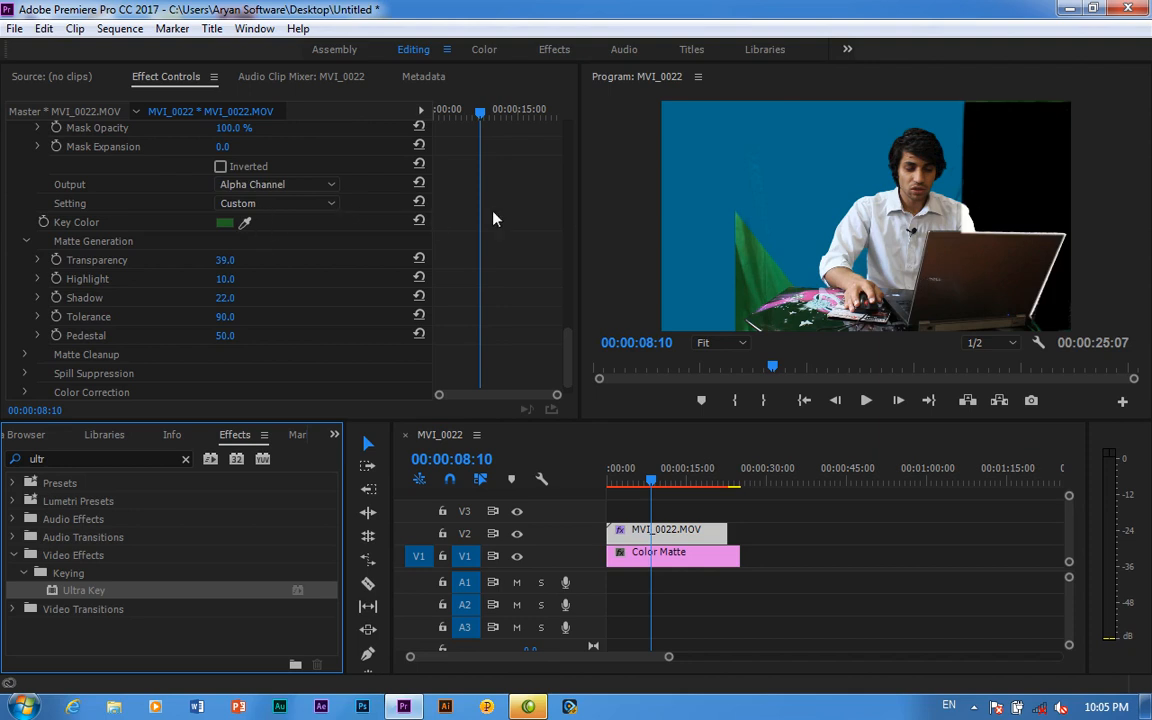
Step: Add a point to the left edge of the second Ultra Key's mask and pull the edge slightly toward the man's shoulder
drag(569, 351, 569, 308)
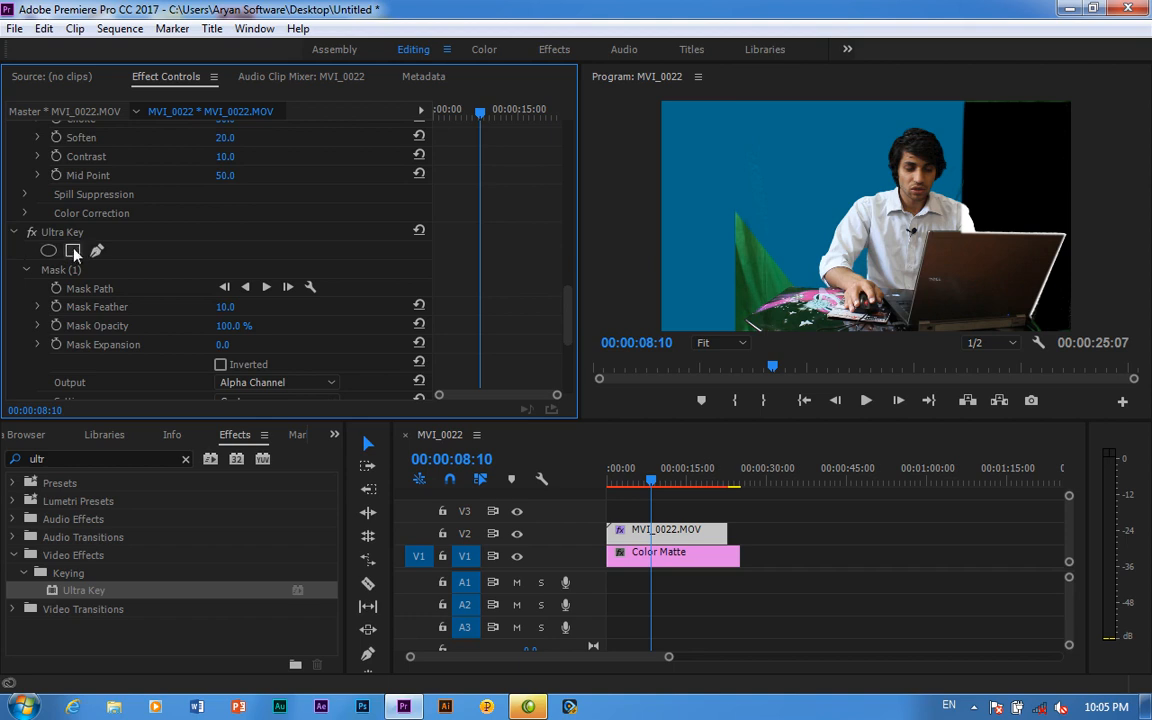
click(76, 271)
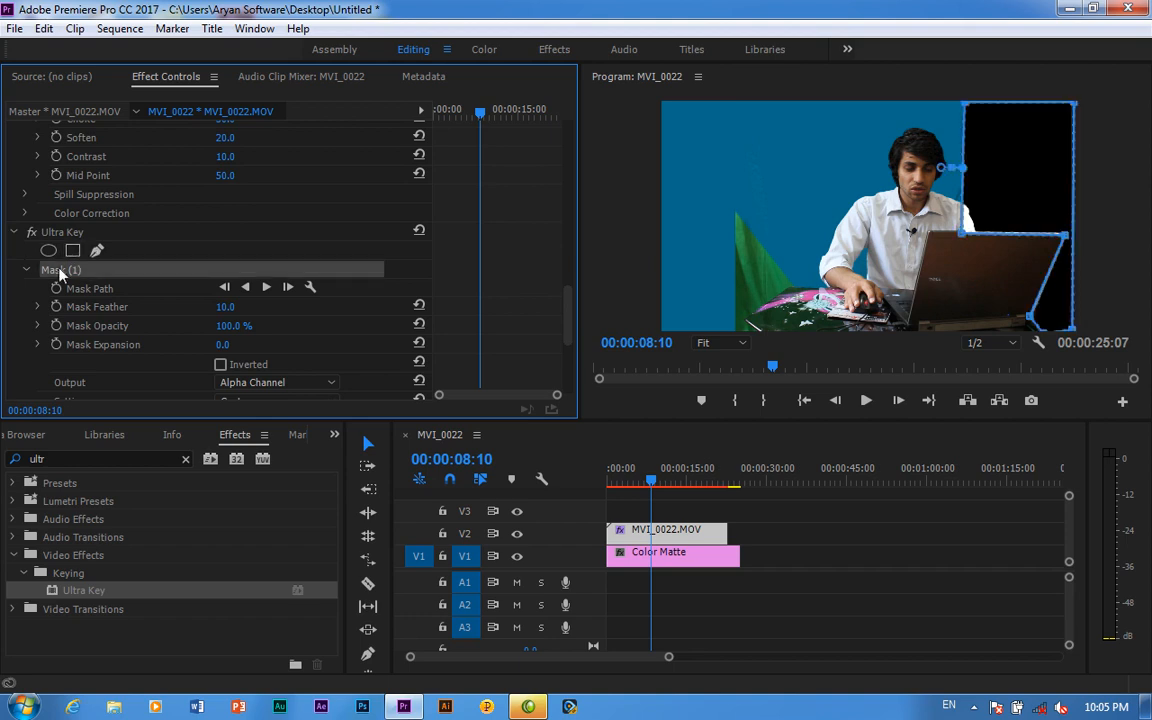
click(960, 173)
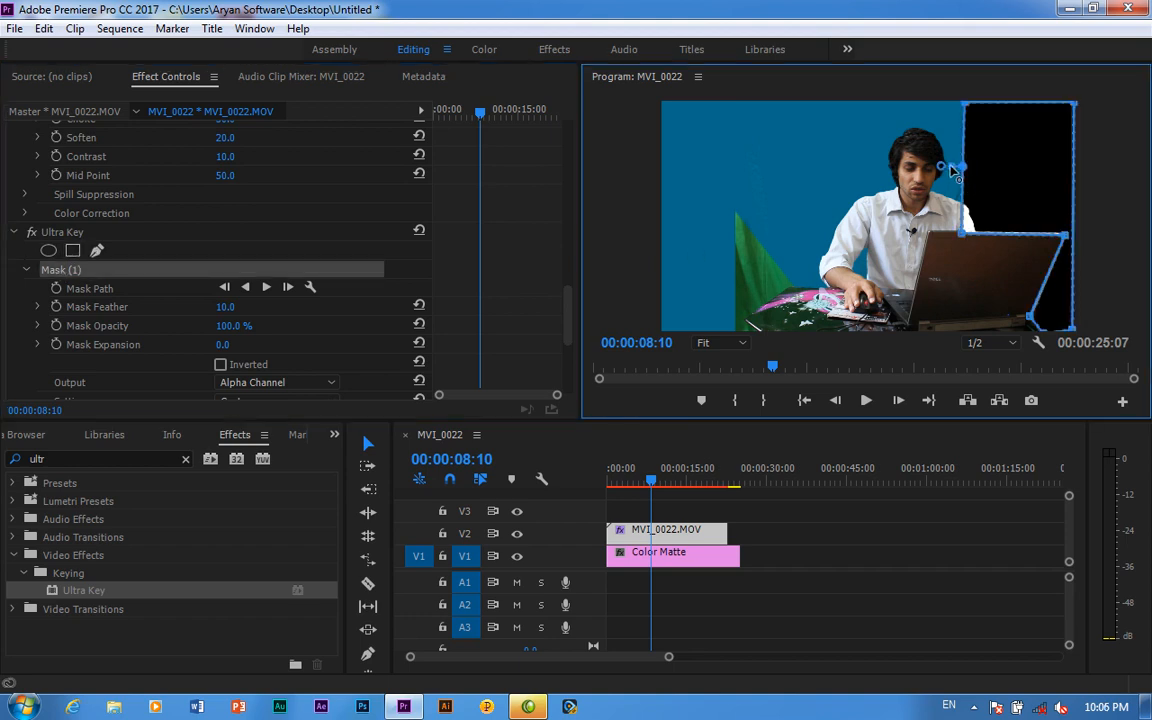
click(962, 197)
drag(962, 197, 953, 191)
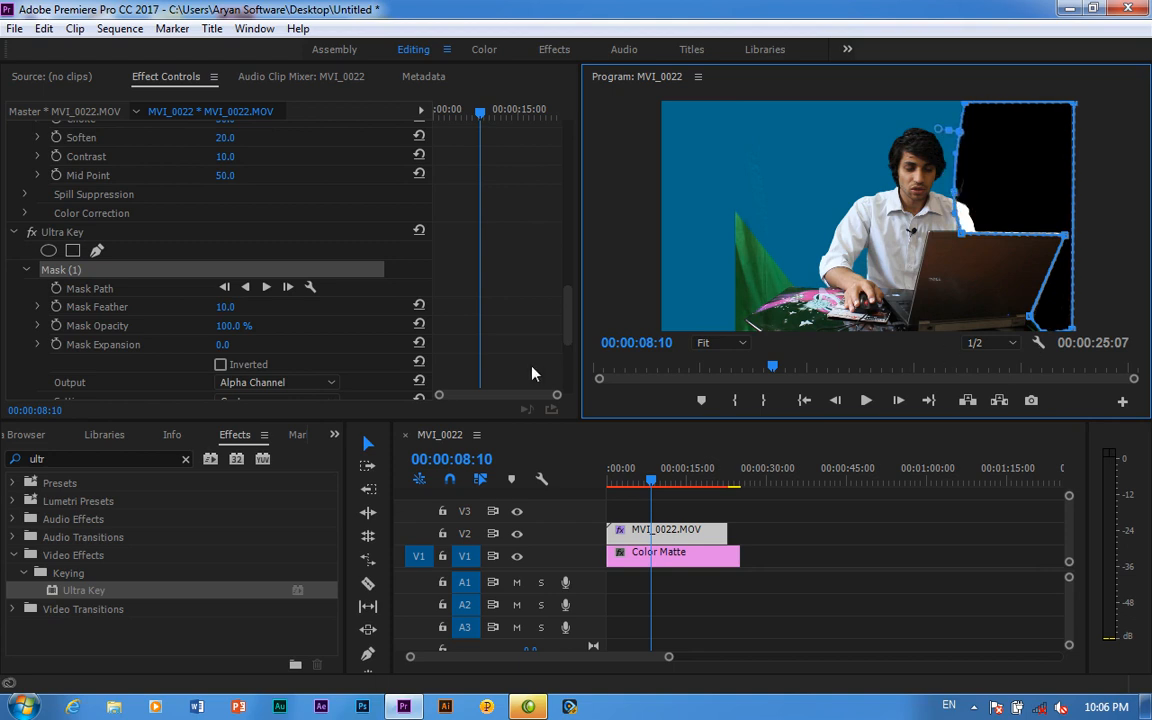
Step: Set the second Ultra Key's output to Composite and fine-tune its mask edge beside the man's shoulder
click(305, 384)
click(304, 401)
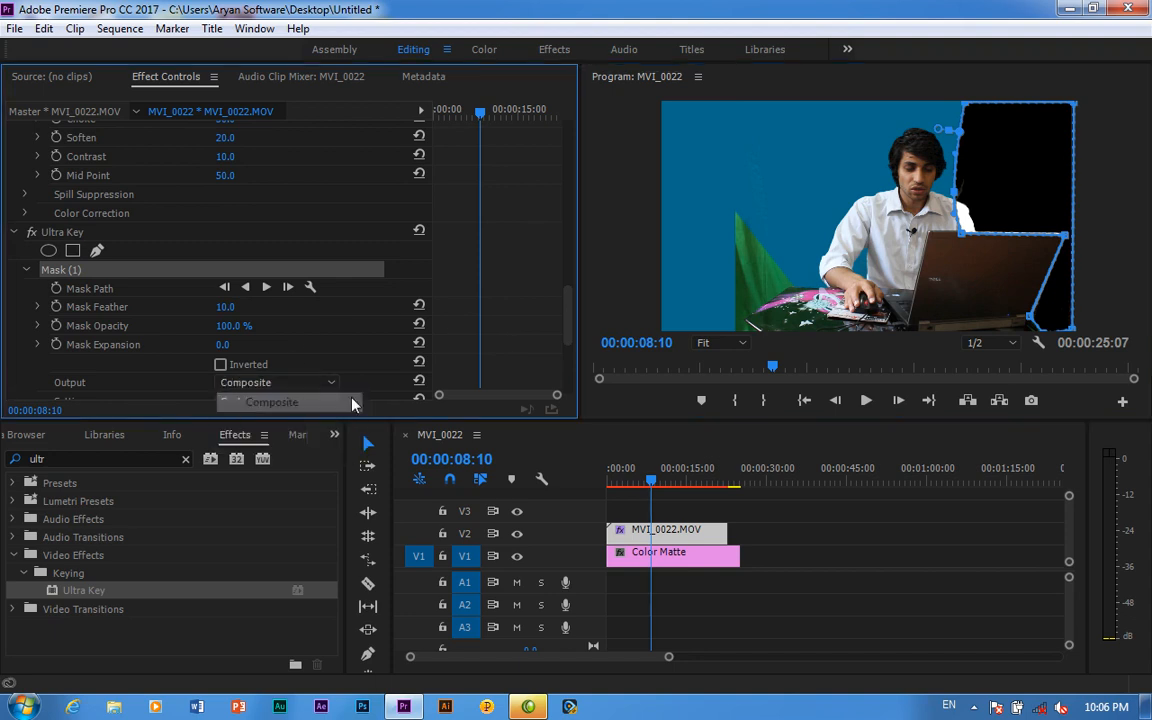
click(966, 199)
mouse_move(966, 199)
mouse_down()
mouse_move(1001, 200)
mouse_move(957, 196)
mouse_up()
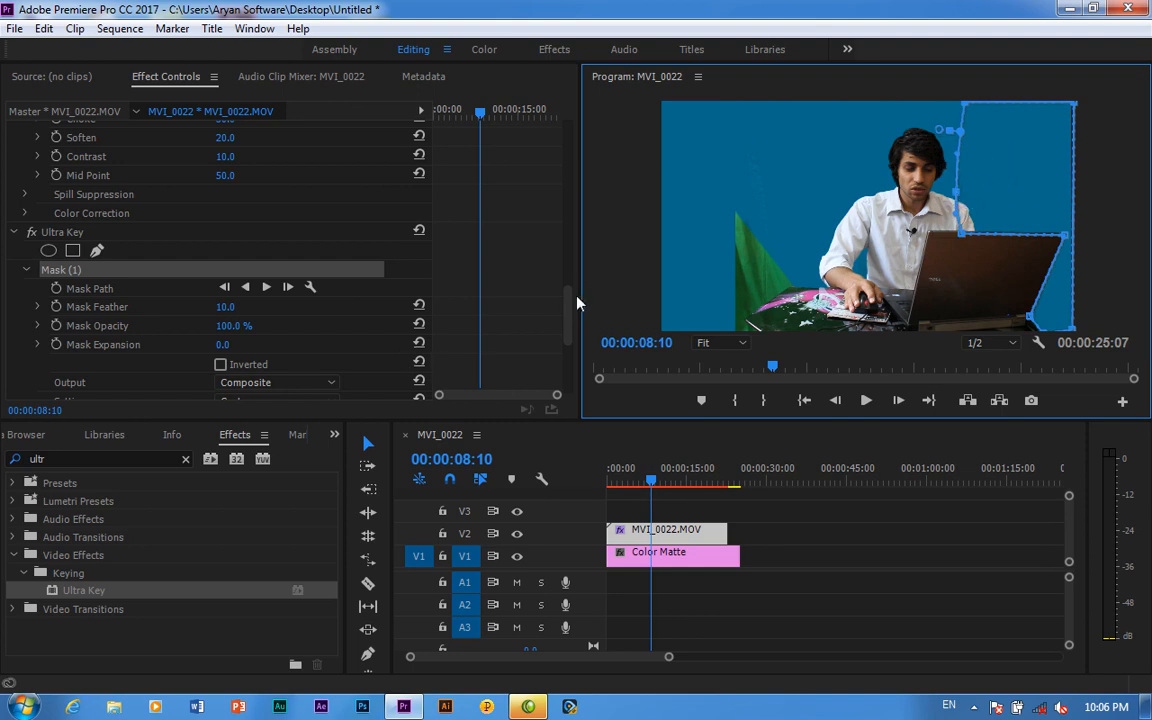
Step: Apply another Ultra Key effect to the MVI_0022 clip, below the far-right backdrop's key
drag(570, 301, 572, 342)
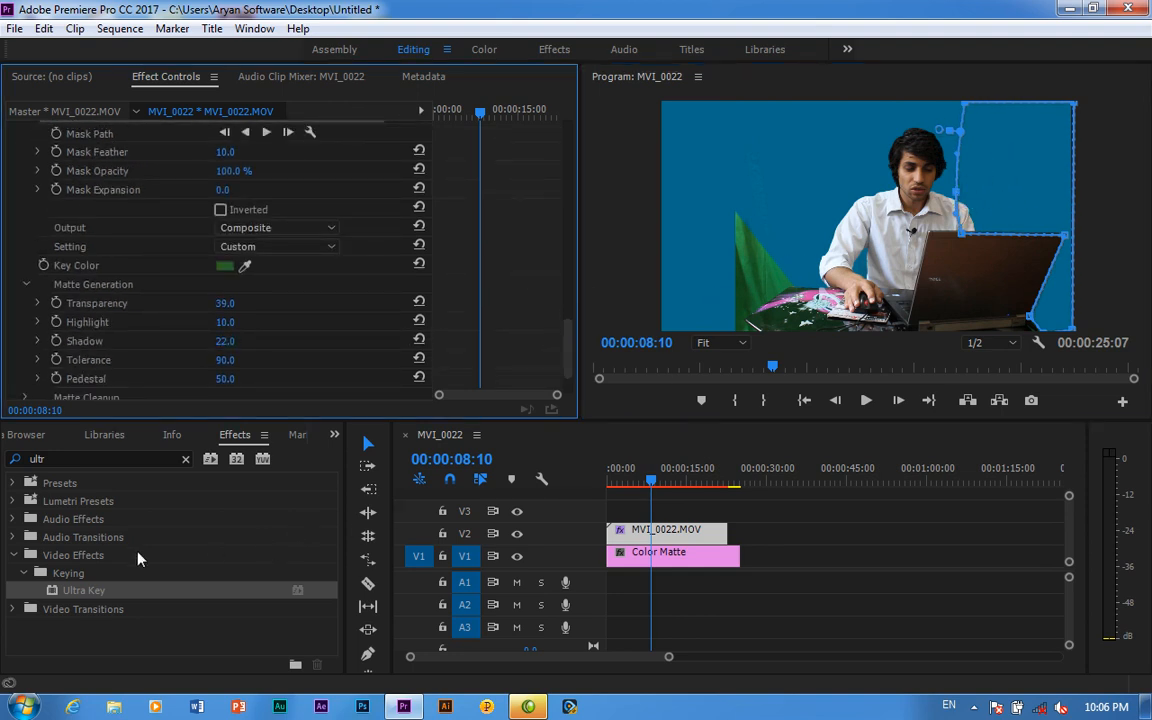
drag(65, 596, 656, 535)
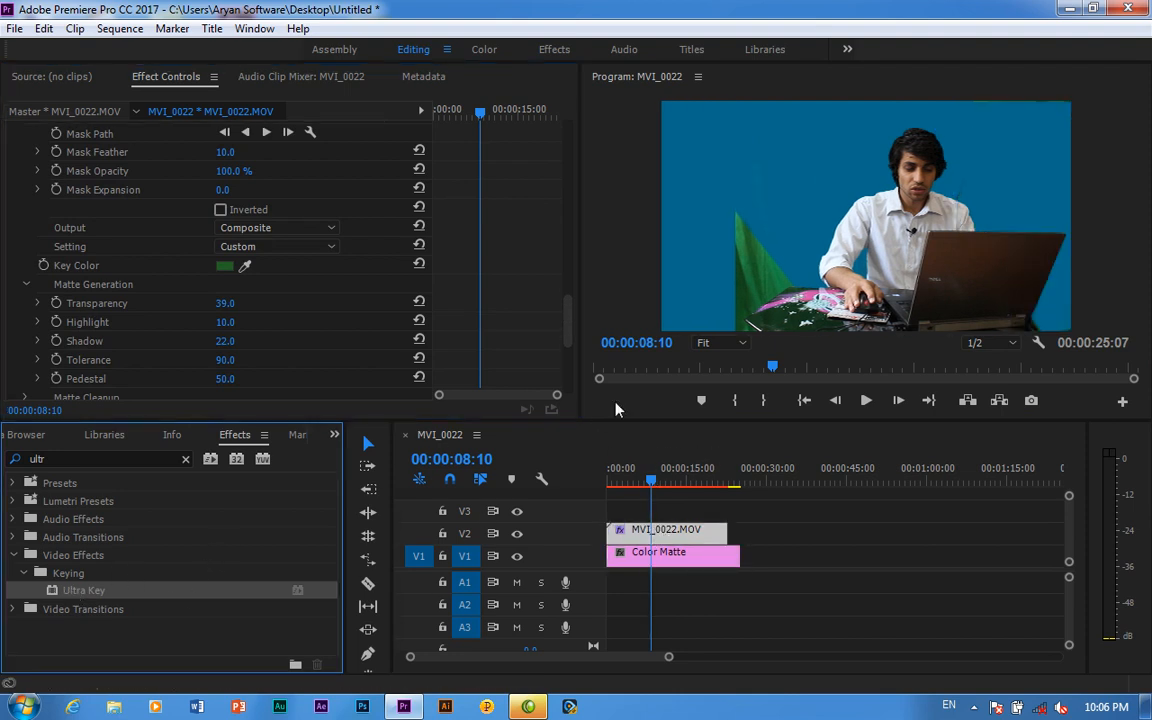
drag(570, 322, 567, 368)
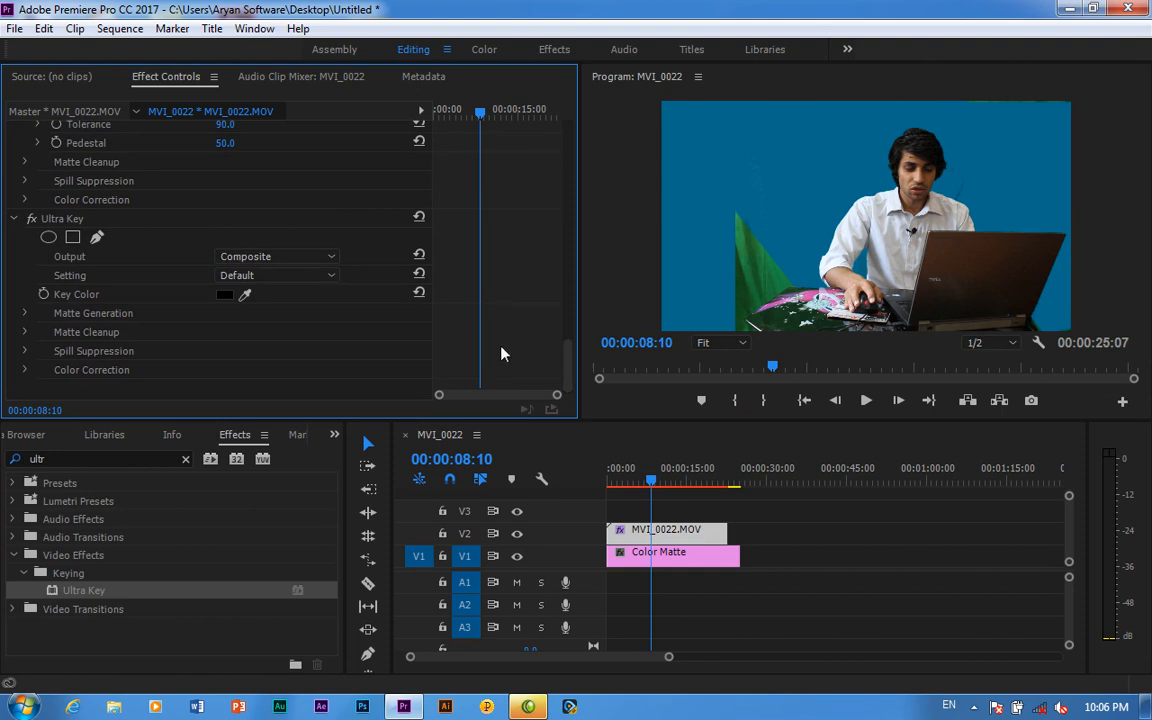
Step: Draw a closed pen mask for the new Ultra Key around the leftover green cloth beside the table, rounding its upper edge outward
click(96, 237)
click(730, 205)
click(795, 255)
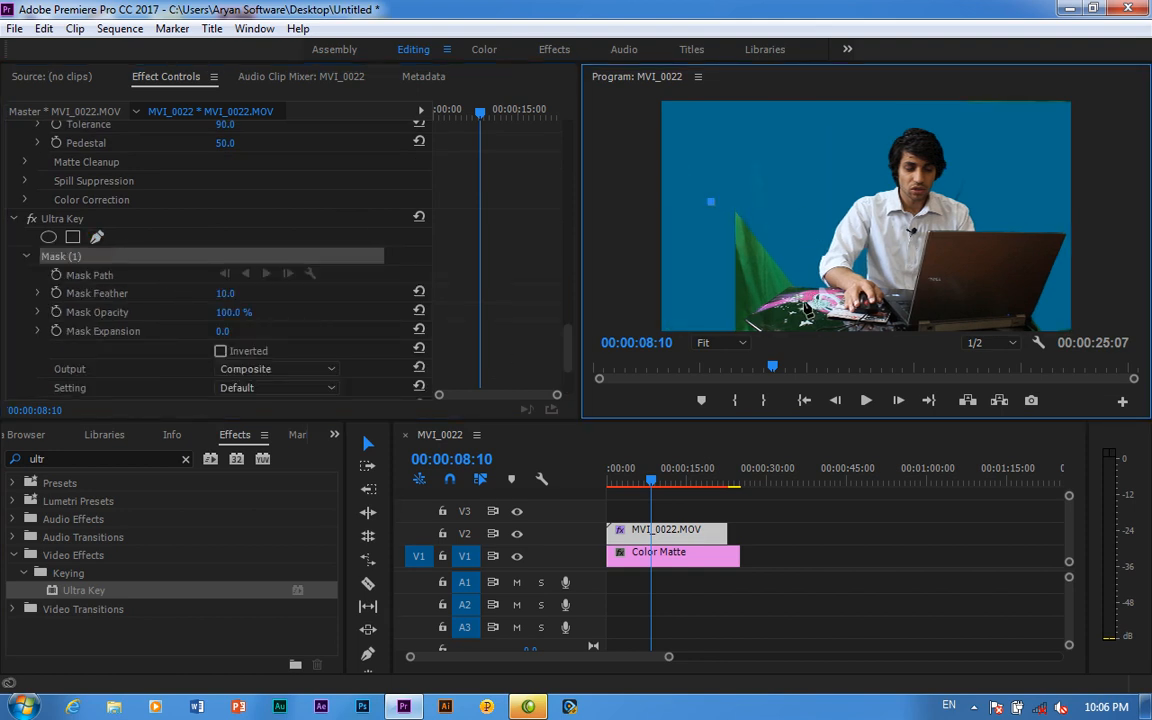
click(794, 291)
click(746, 321)
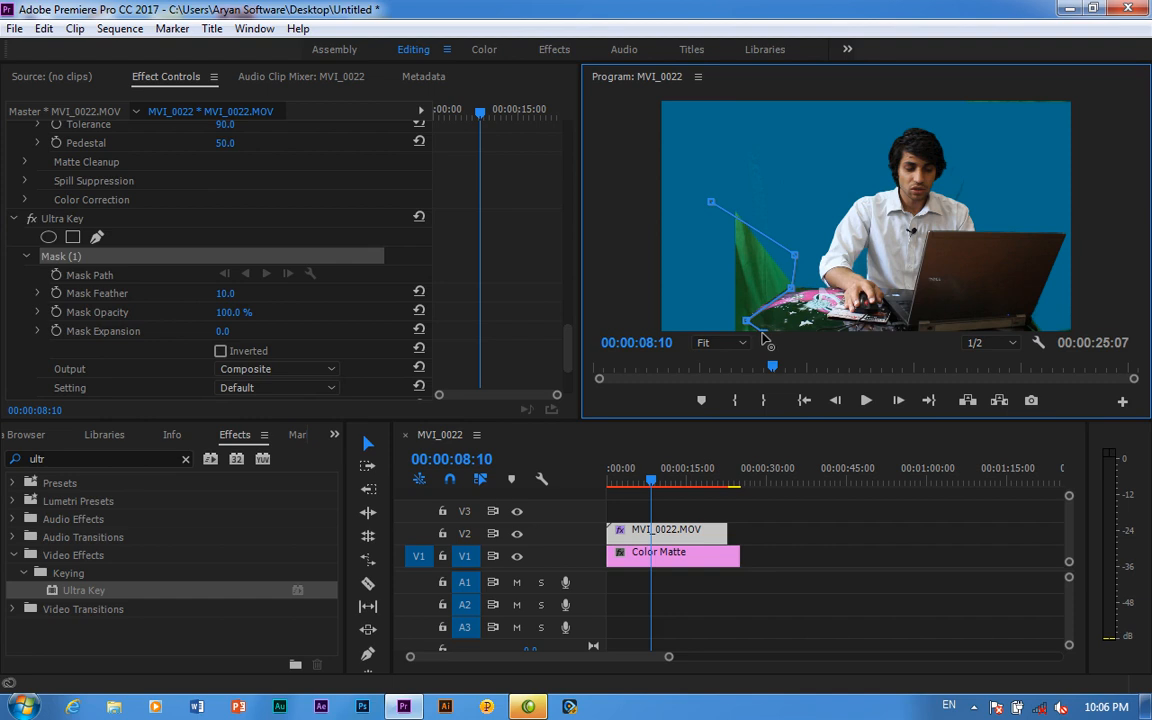
click(720, 326)
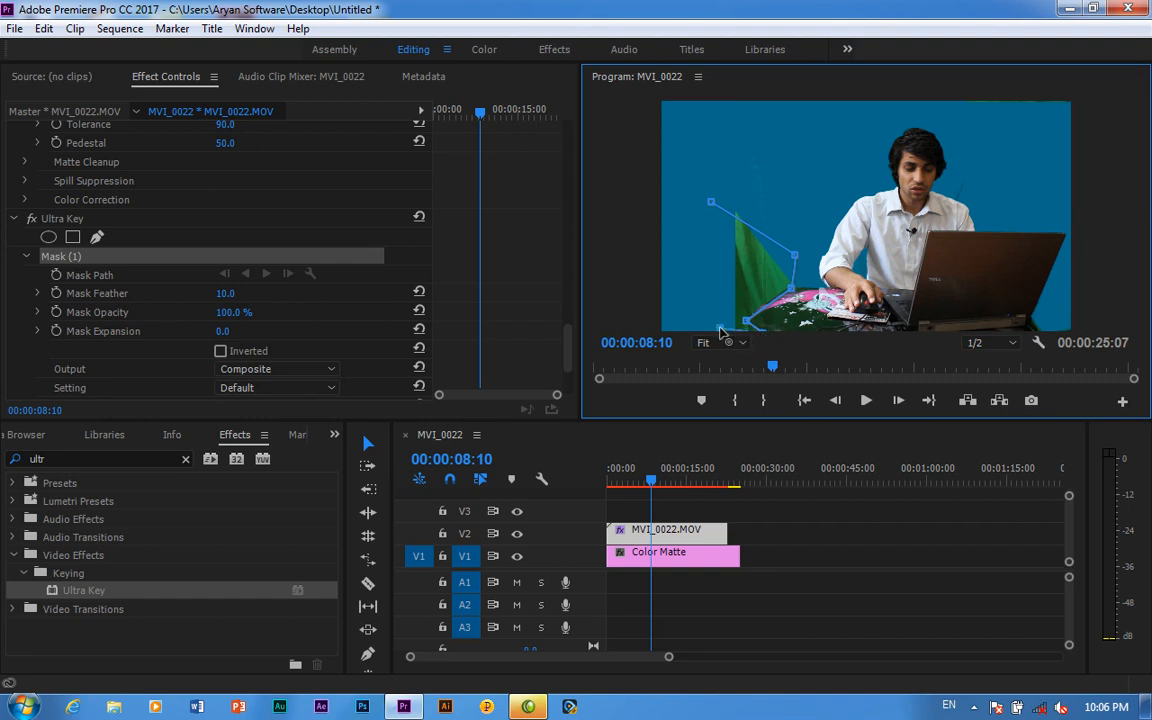
click(712, 204)
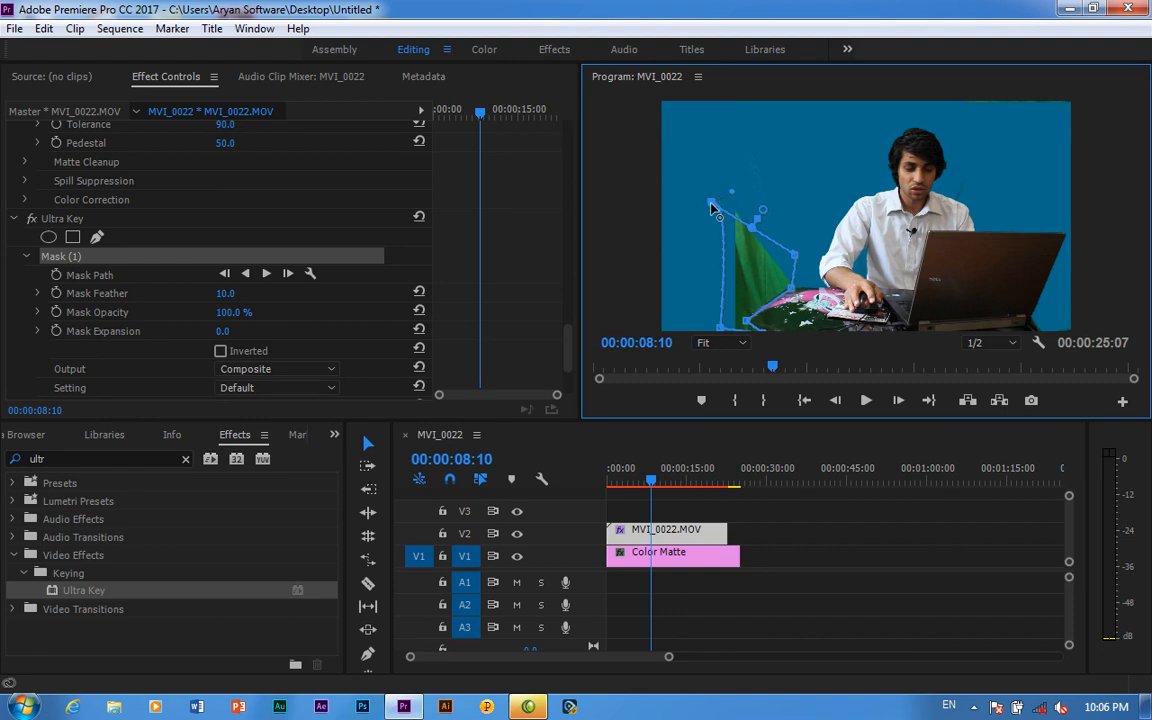
drag(711, 206, 747, 228)
drag(743, 219, 747, 210)
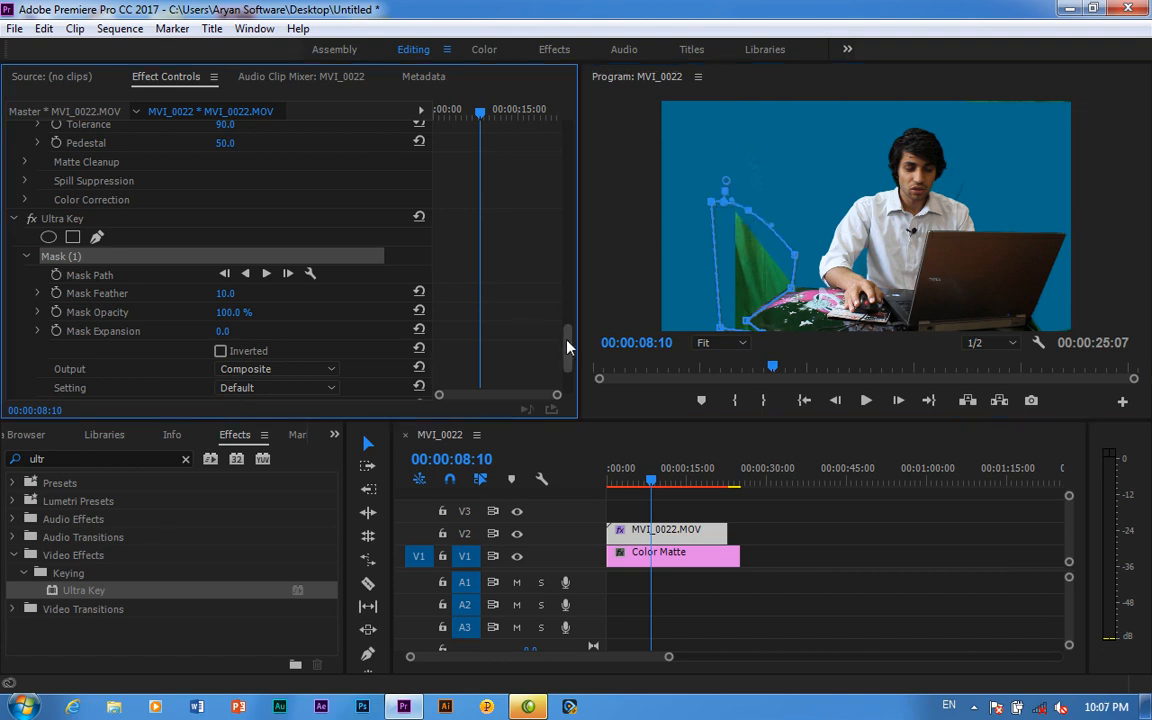
Step: Sample the green cloth inside the new mask as the newest Ultra Key's key color
drag(566, 355, 567, 370)
click(245, 294)
click(760, 275)
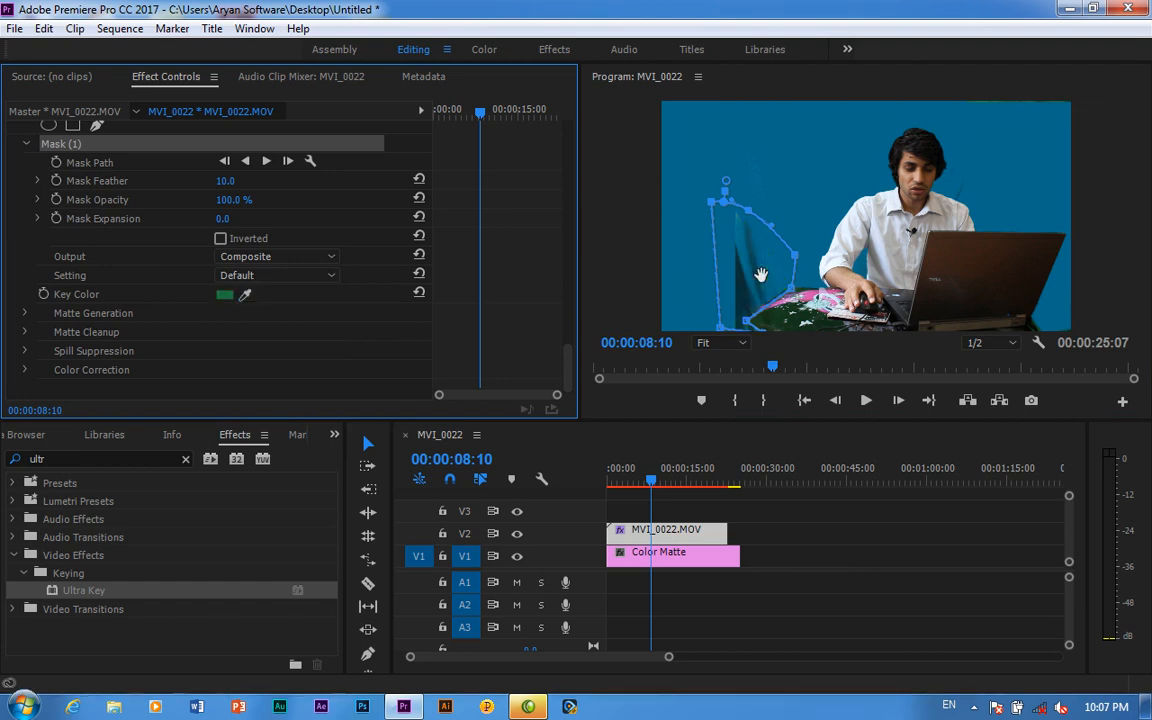
Step: Set the newest Ultra Key's Matte Generation to Transparency 93, Highlight 0 and Shadow 0, keeping the output at Composite
click(76, 314)
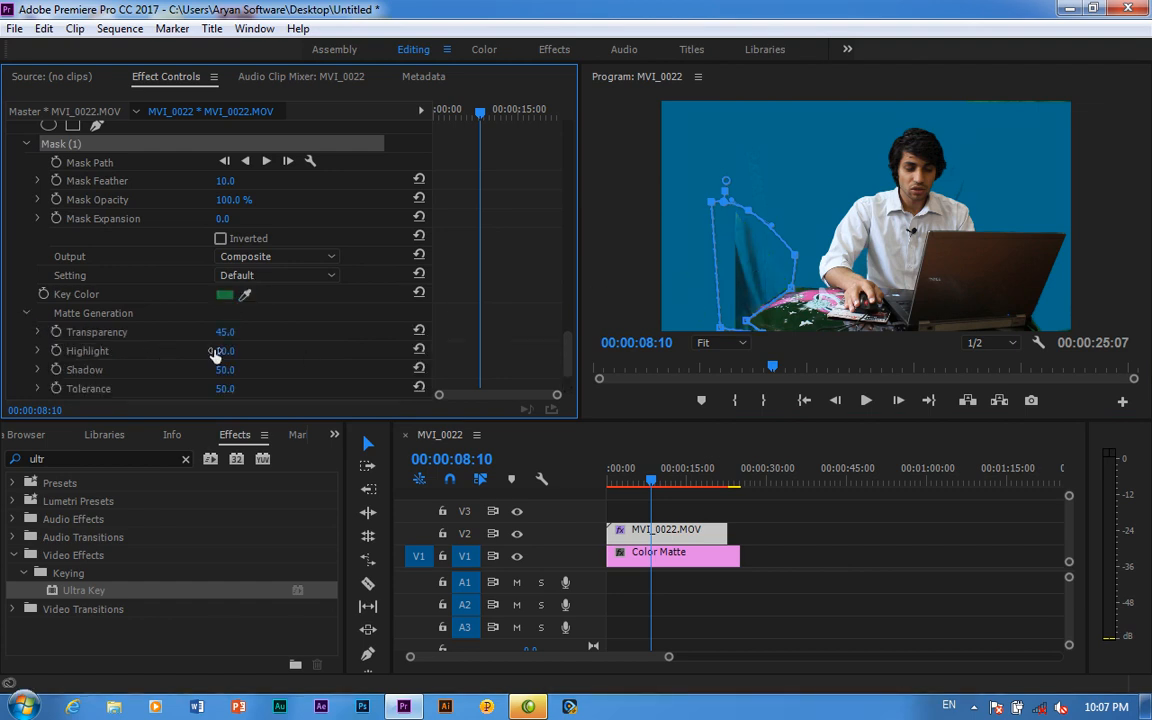
drag(210, 372, 141, 375)
drag(217, 355, 253, 336)
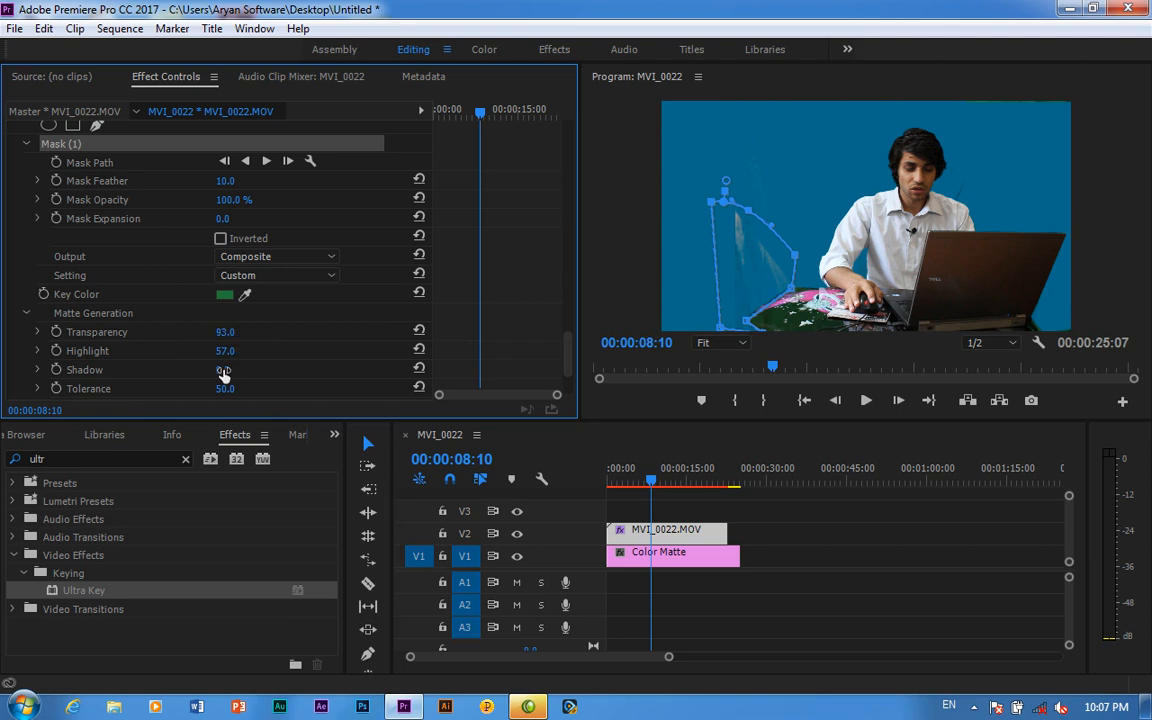
drag(220, 371, 94, 372)
drag(222, 354, 4, 353)
click(310, 258)
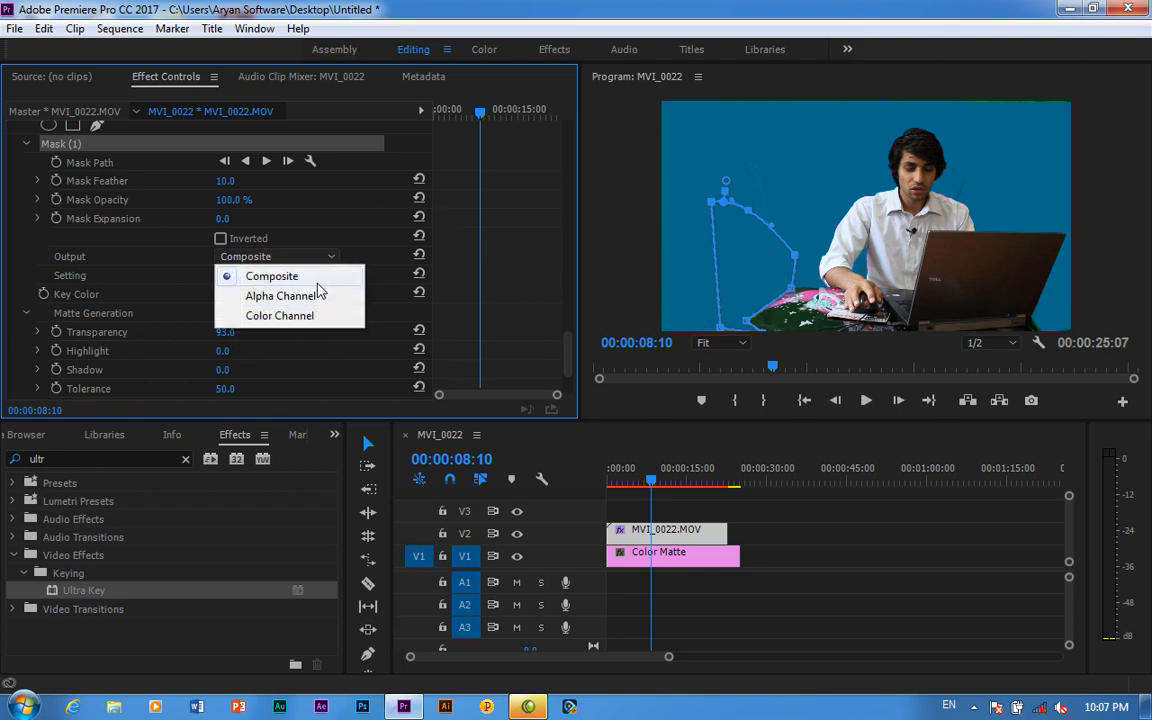
click(318, 283)
Step: Deselect the MVI_0022 clip to check the keyed frame without mask outlines, and select the clip again
click(802, 177)
click(724, 499)
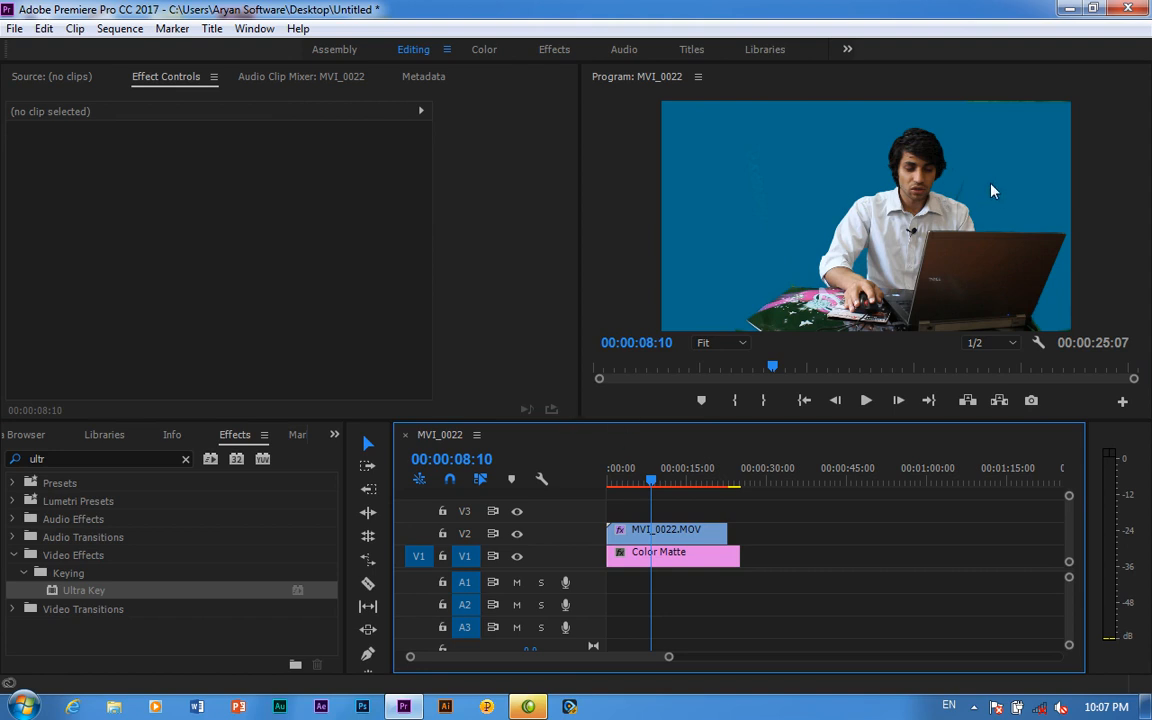
click(640, 530)
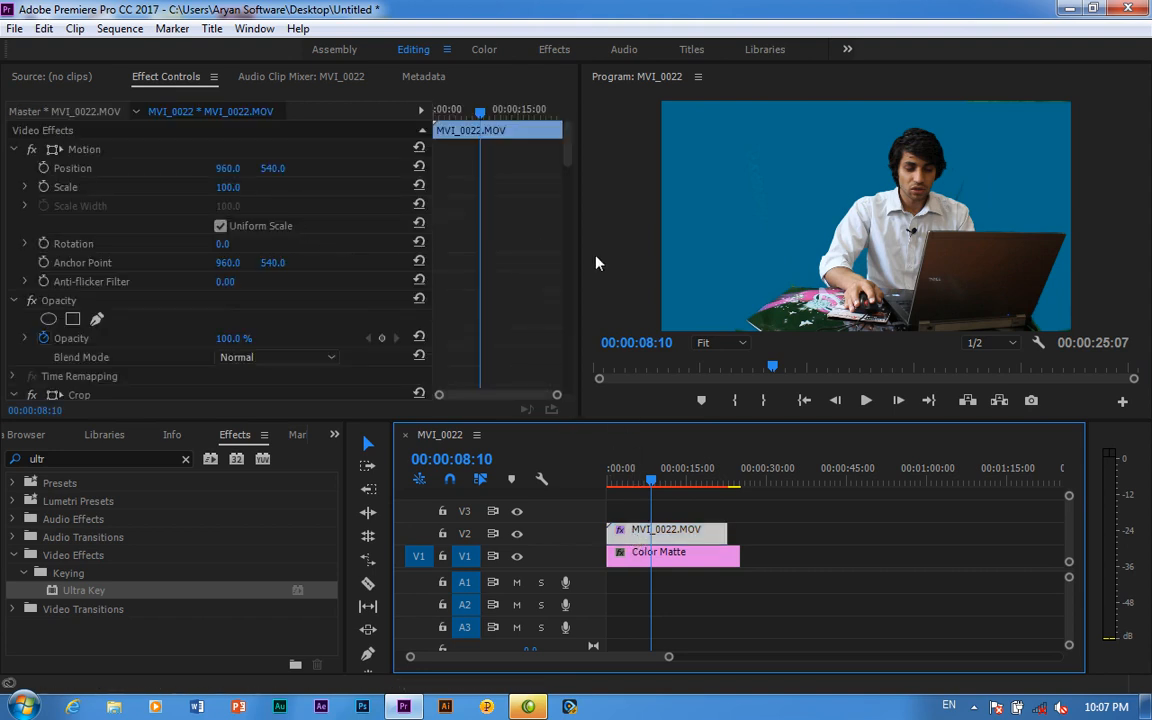